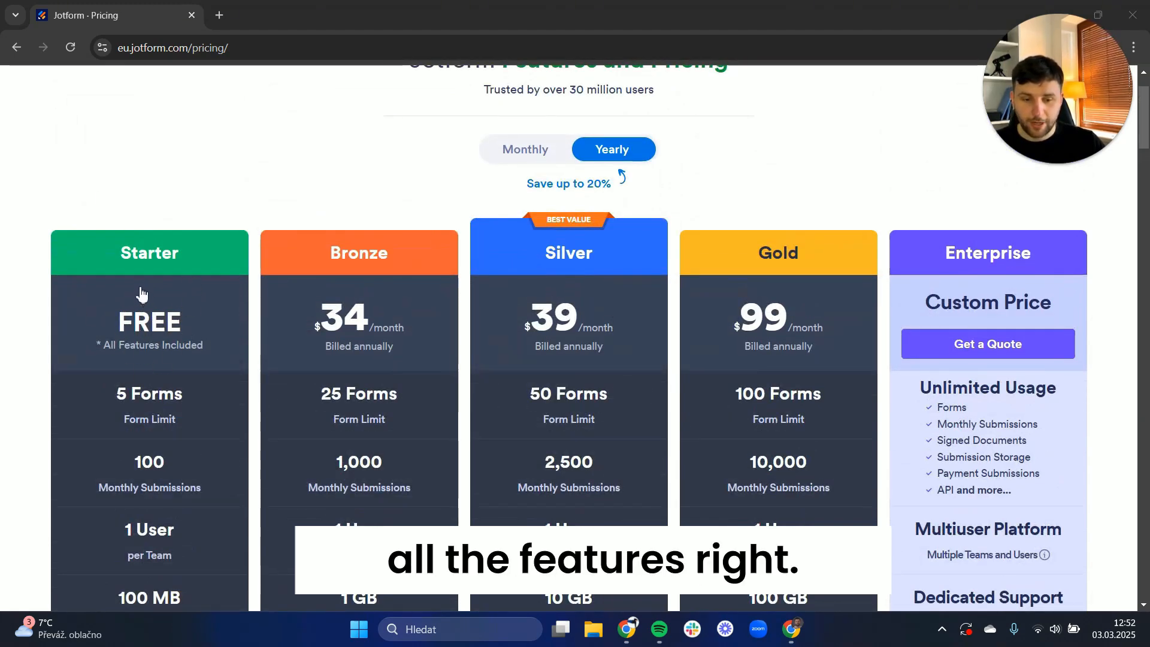
Compare the limits and yearly prices of the Starter, Bronze, Silver, Gold and Enterprise plans on the pricing page
{"action": "scroll", "coordinate": [283, 294], "scroll_direction": "down", "scroll_amount": 2}
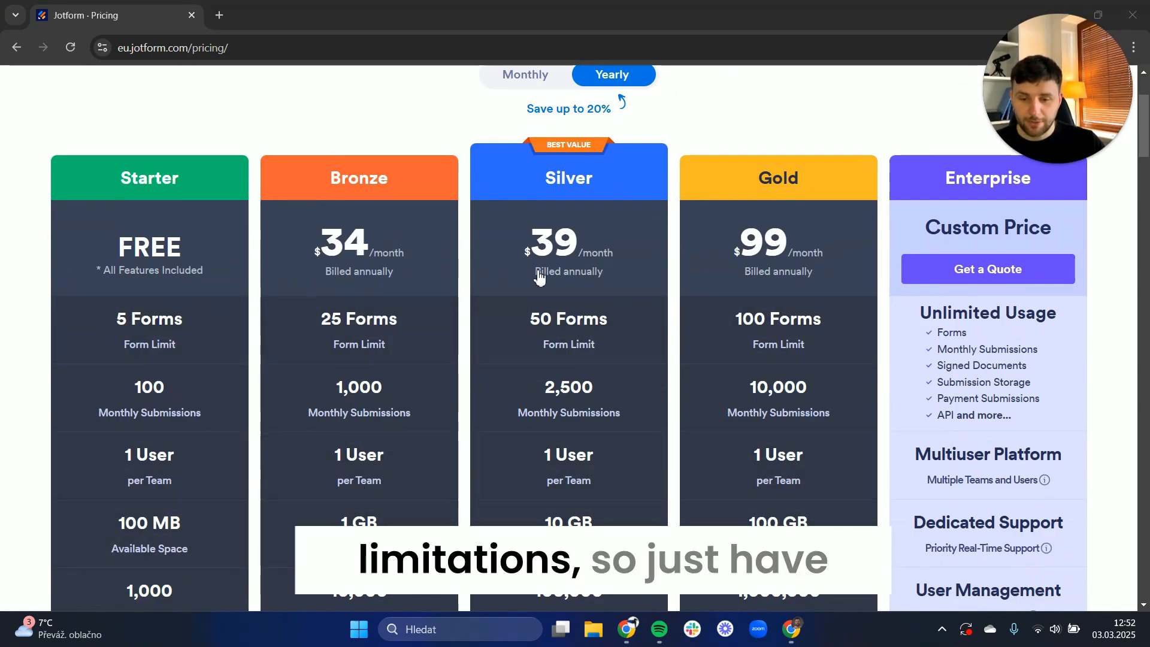
{"action": "scroll", "coordinate": [542, 283], "scroll_direction": "down", "scroll_amount": 3}
{"action": "scroll", "coordinate": [311, 306], "scroll_direction": "up", "scroll_amount": 2}
{"action": "scroll", "coordinate": [537, 238], "scroll_direction": "up", "scroll_amount": 4}
{"action": "scroll", "coordinate": [184, 307], "scroll_direction": "down", "scroll_amount": 5}
{"action": "scroll", "coordinate": [162, 279], "scroll_direction": "down", "scroll_amount": 8}
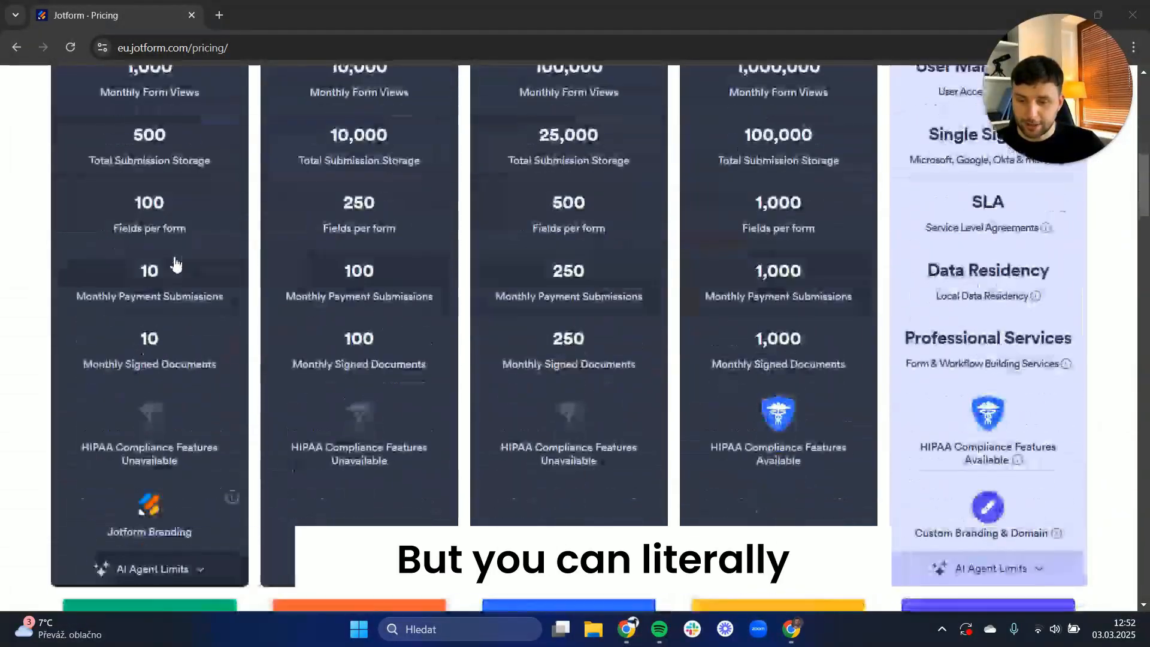
{"action": "scroll", "coordinate": [154, 552], "scroll_direction": "up", "scroll_amount": 12}
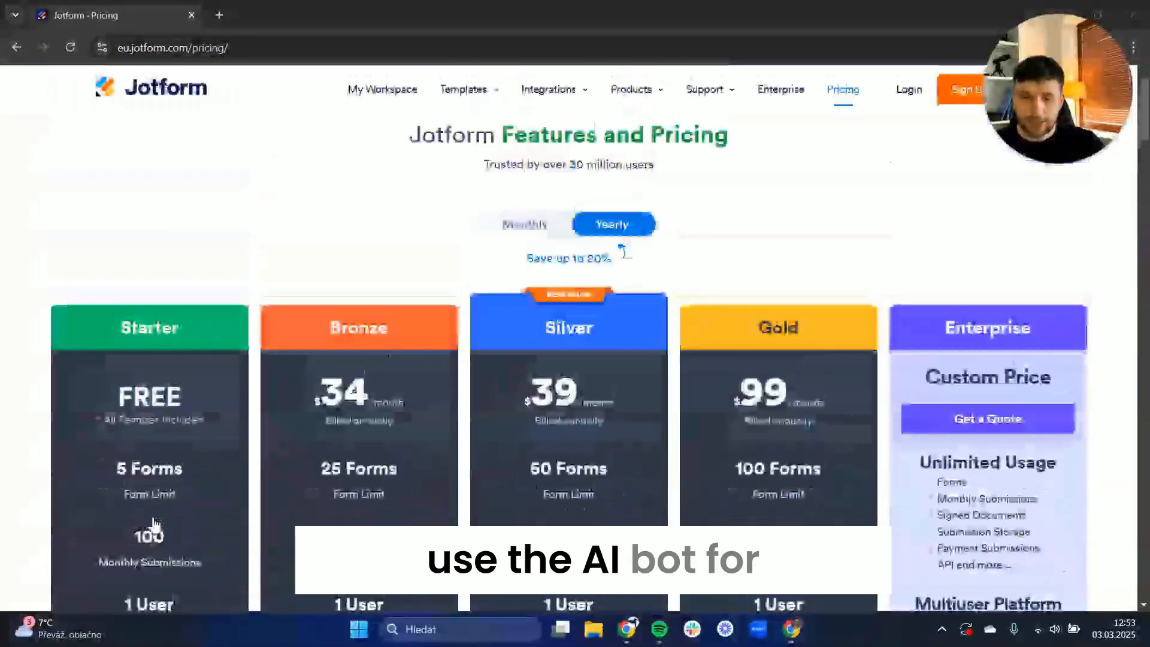
{"action": "mouse_move", "coordinate": [465, 89]}
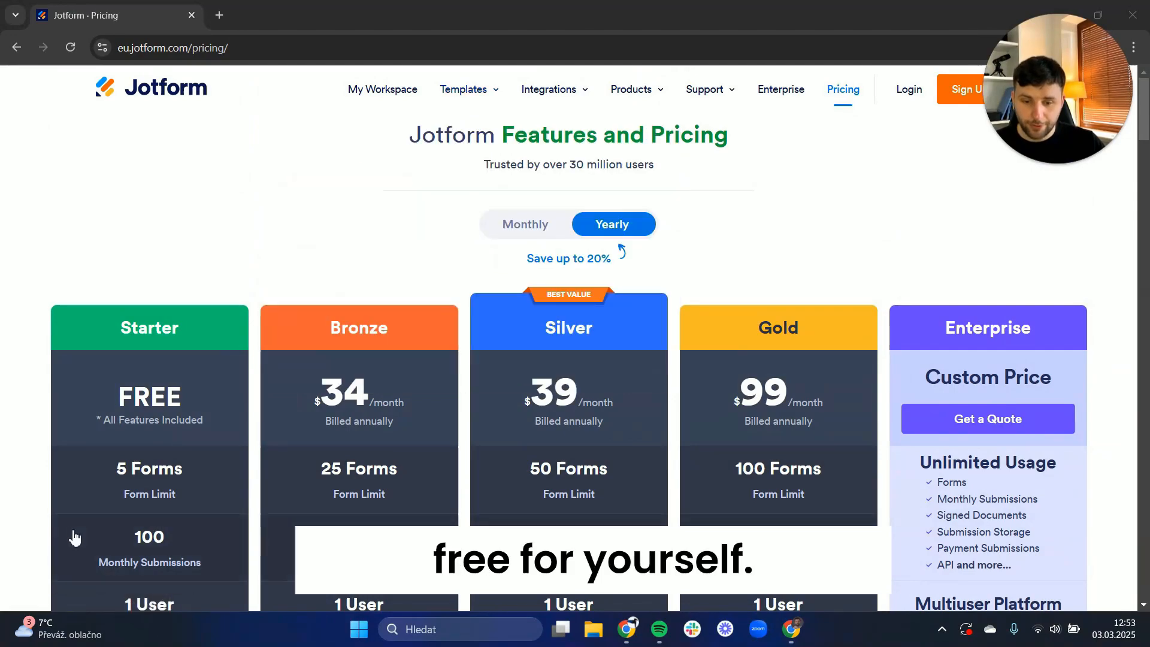
{"action": "scroll", "coordinate": [387, 216], "scroll_direction": "down", "scroll_amount": 4}
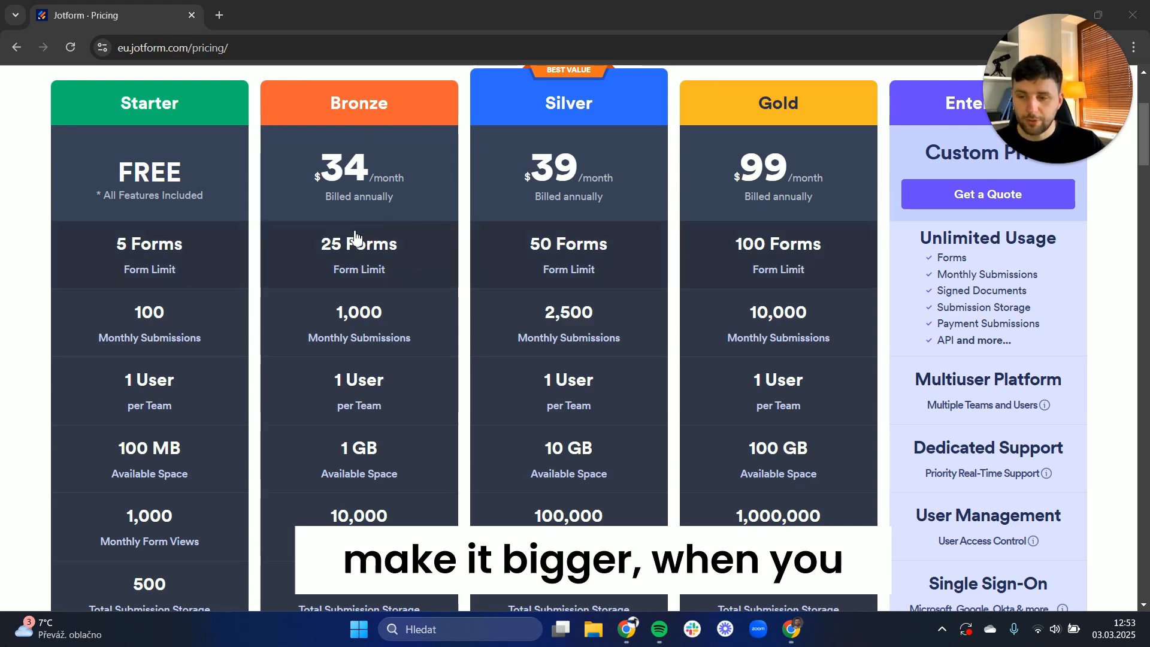
{"action": "scroll", "coordinate": [355, 237], "scroll_direction": "up", "scroll_amount": 4}
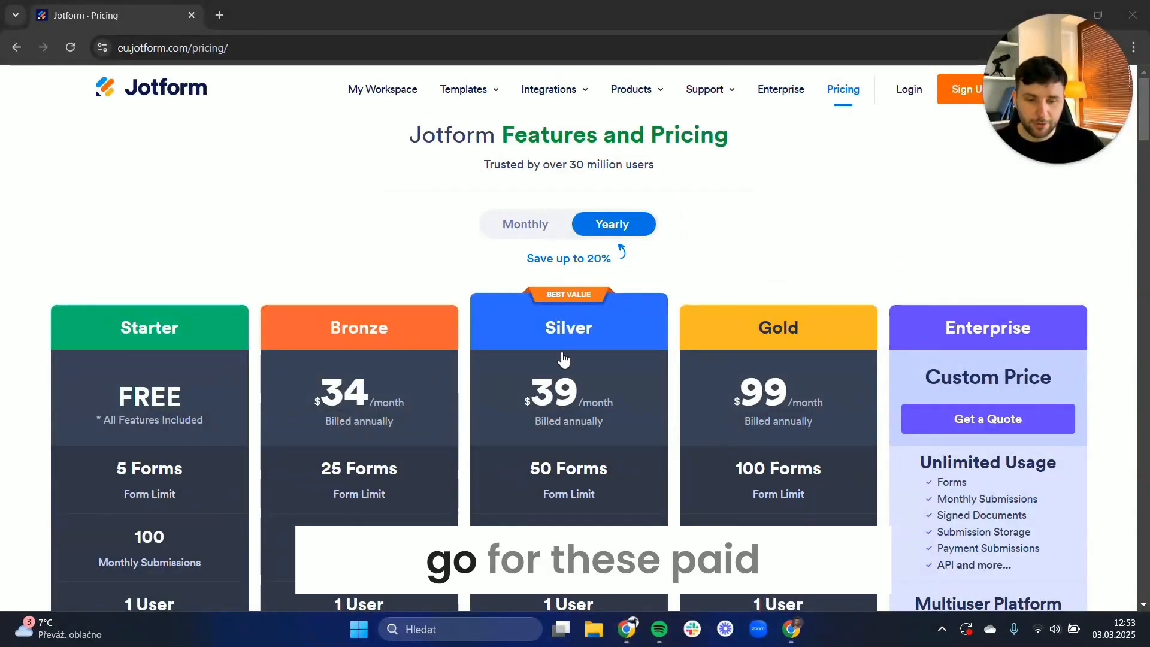
Return to the Jotform home page and start signing up with an email
{"action": "left_click", "coordinate": [179, 94]}
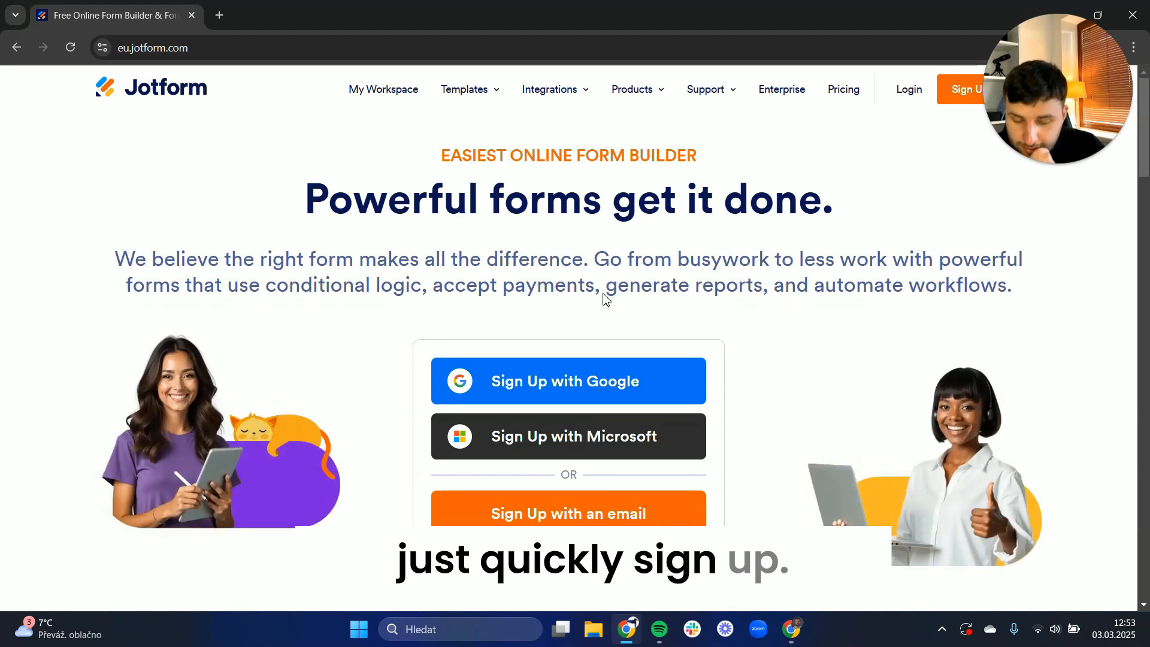
{"action": "scroll", "coordinate": [605, 298], "scroll_direction": "down", "scroll_amount": 3}
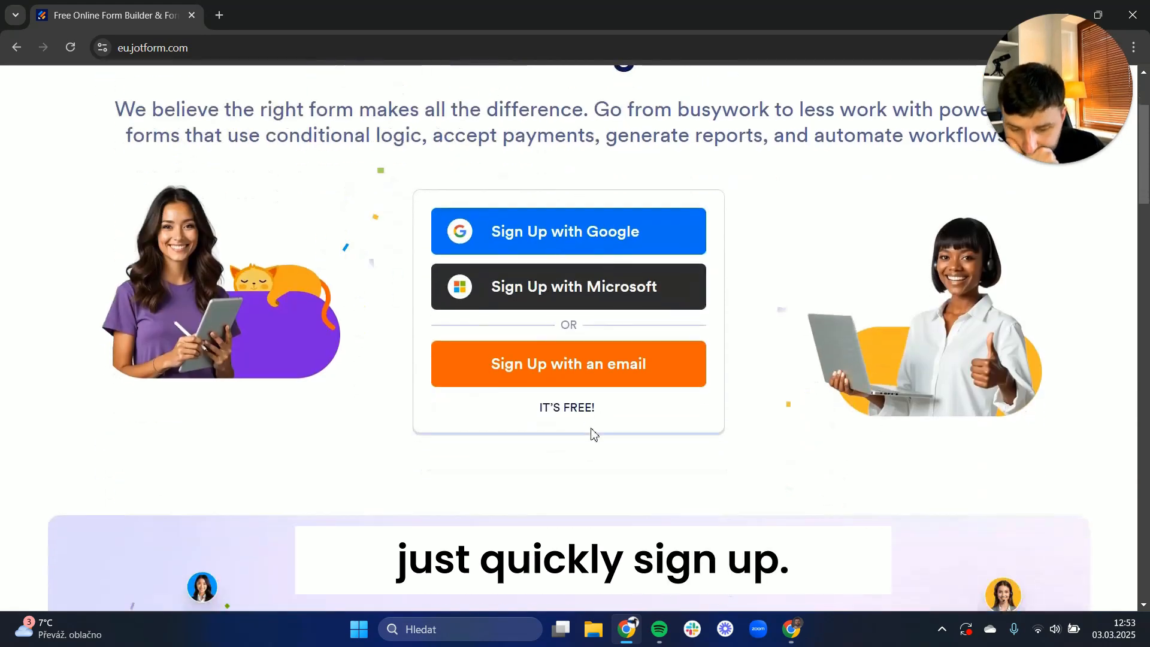
{"action": "left_click", "coordinate": [582, 375]}
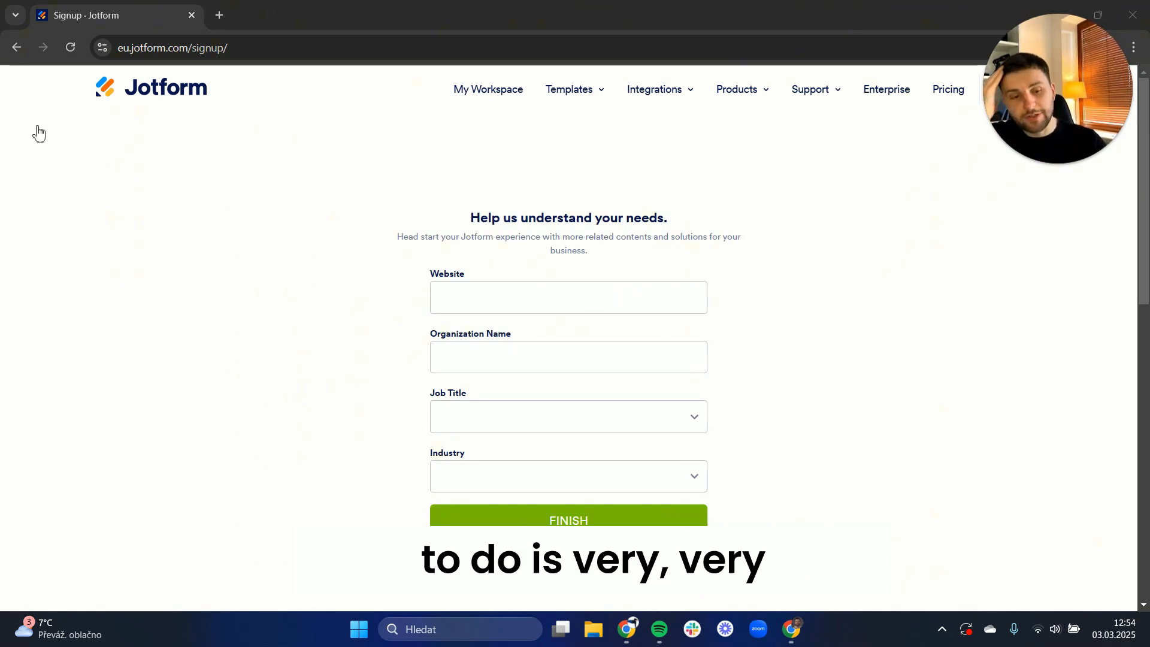
{"action": "left_click", "coordinate": [506, 300]}
{"action": "type", "text": "jakewri"}
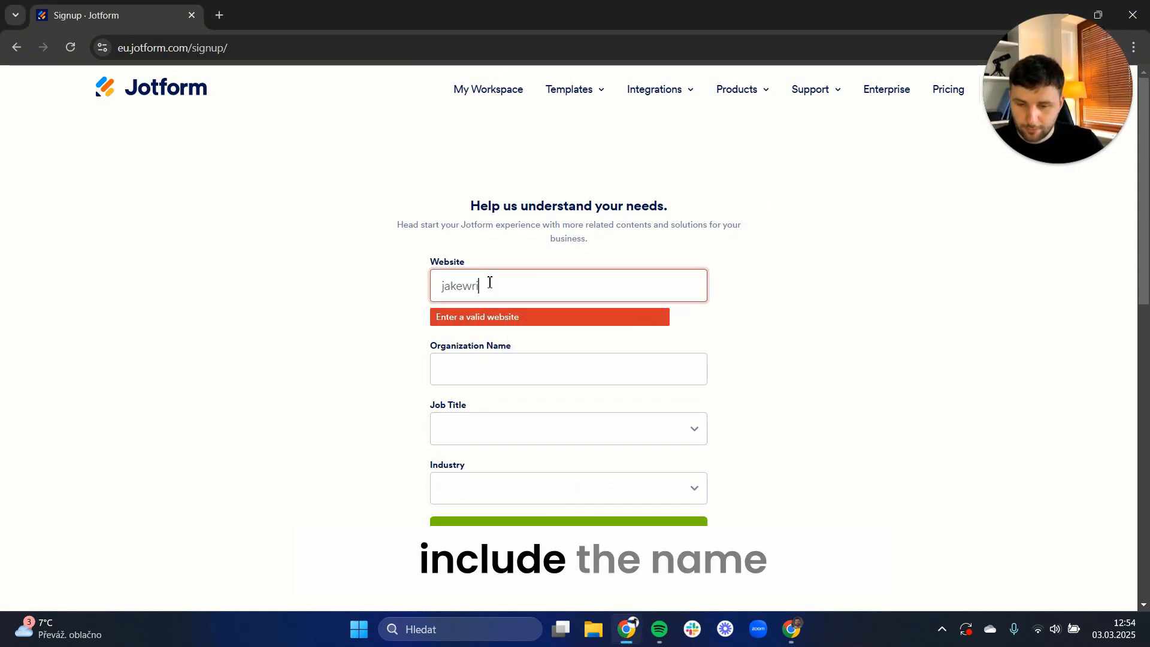
{"action": "type", "text": "ting11.carrd.co"}
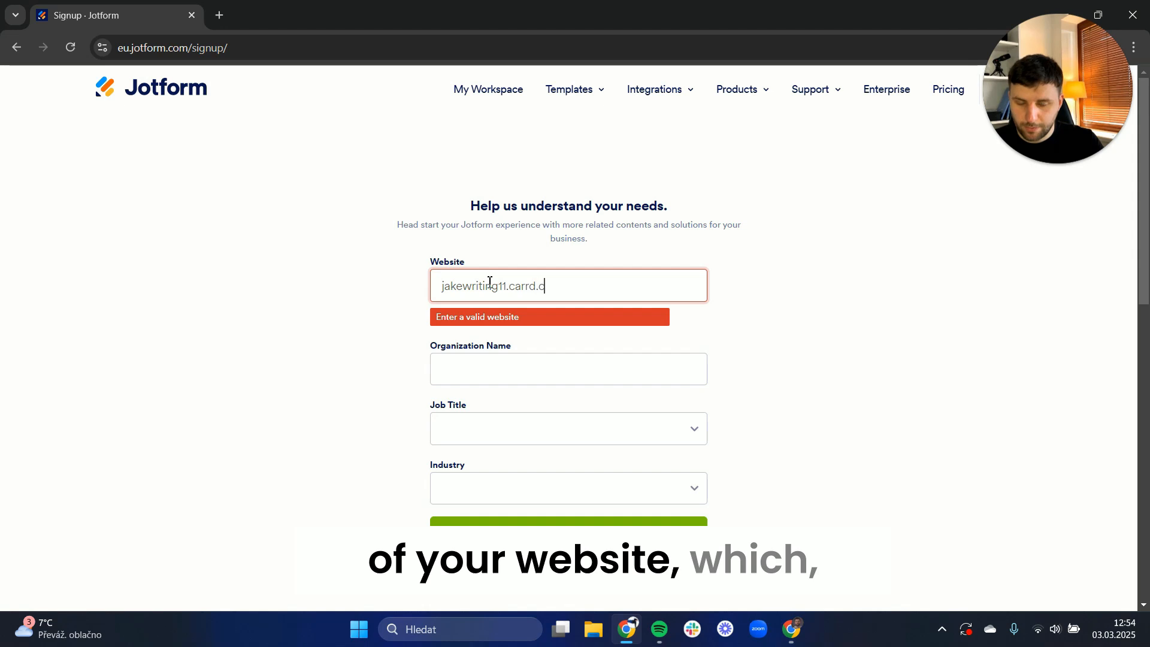
{"action": "left_click", "coordinate": [453, 367]}
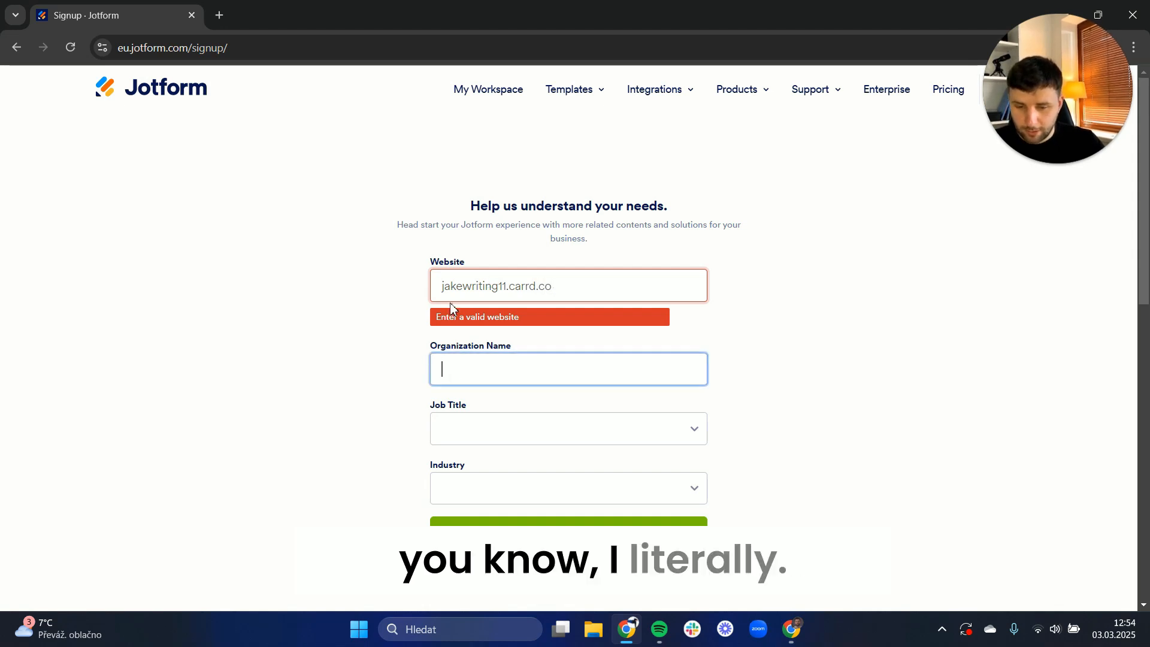
{"action": "left_click", "coordinate": [447, 287]}
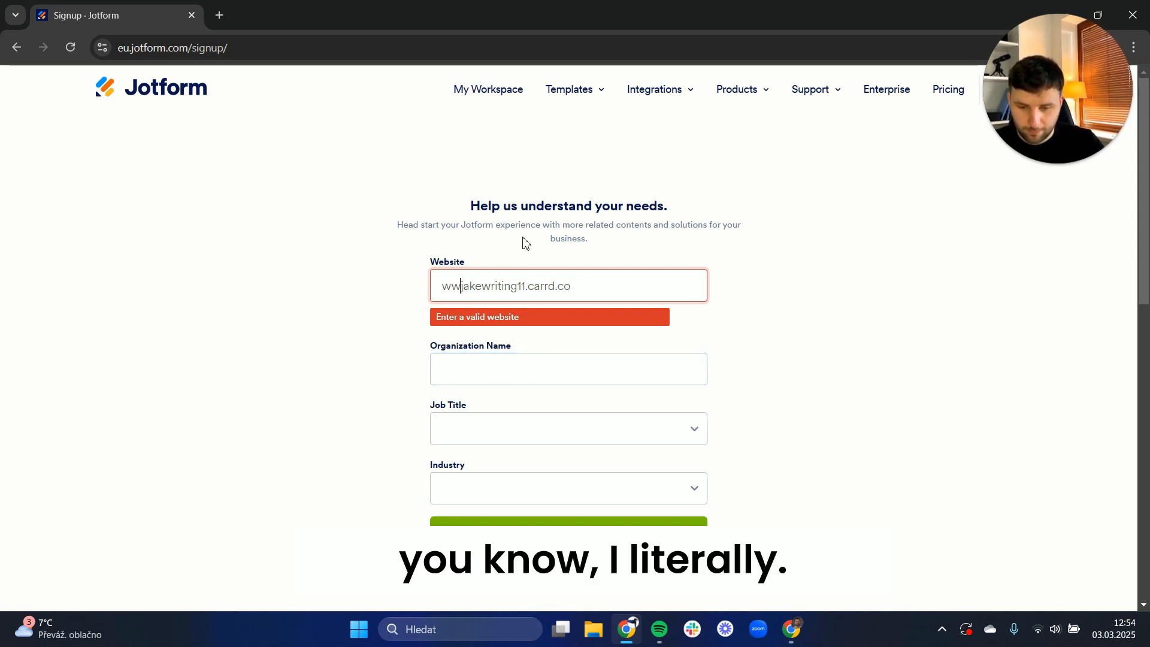
{"action": "left_click", "coordinate": [473, 360]}
{"action": "left_click", "coordinate": [364, 511]}
{"action": "key", "text": "ctrl+a"}
{"action": "left_click", "coordinate": [337, 316]}
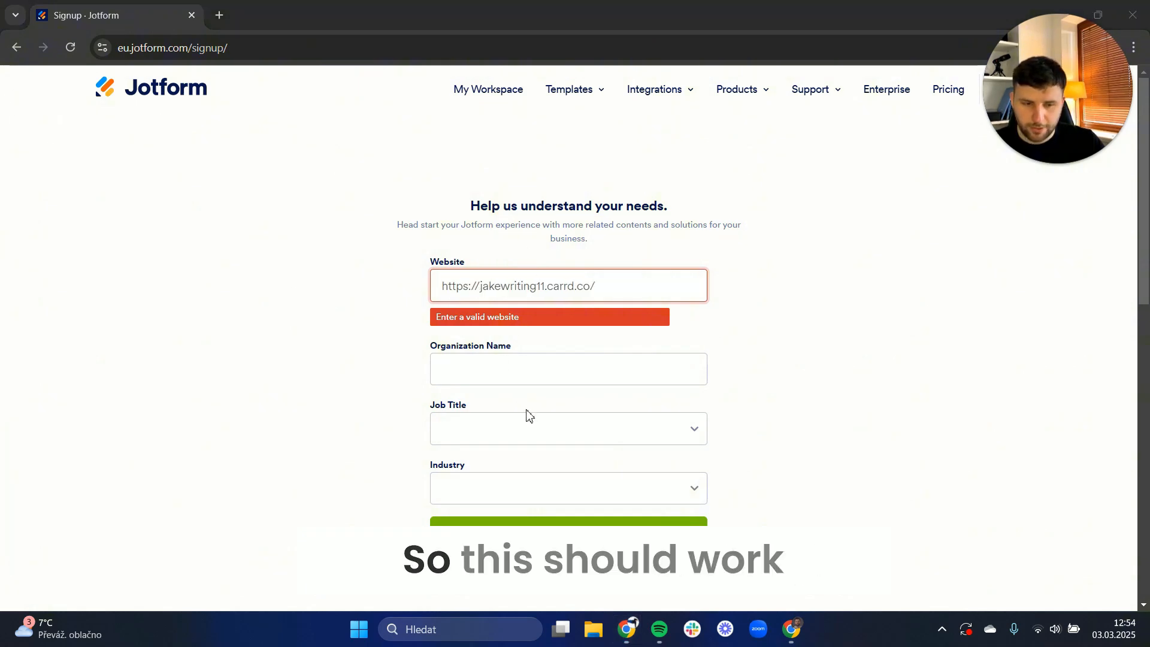
Fill in My Company as organization name, CEO / President / Owner / General Manager / Partner as job title and Marketing & Research as industry
{"action": "scroll", "coordinate": [533, 402], "scroll_direction": "down", "scroll_amount": 1}
{"action": "left_click", "coordinate": [487, 294]}
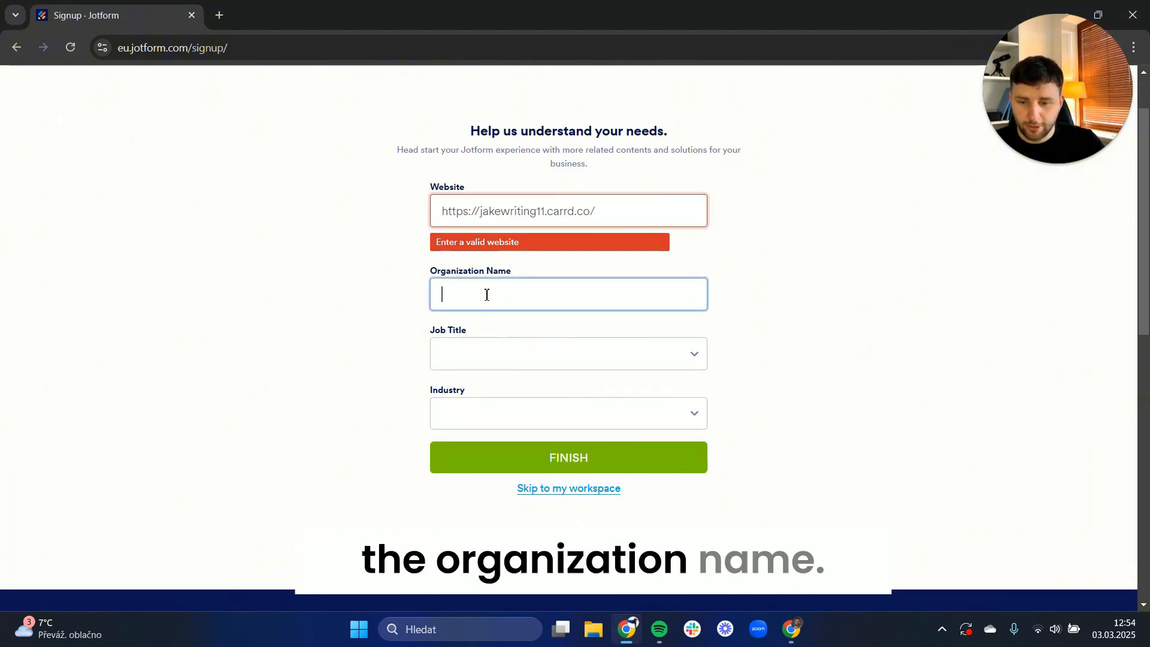
{"action": "type", "text": "My Company"}
{"action": "left_click", "coordinate": [487, 346]}
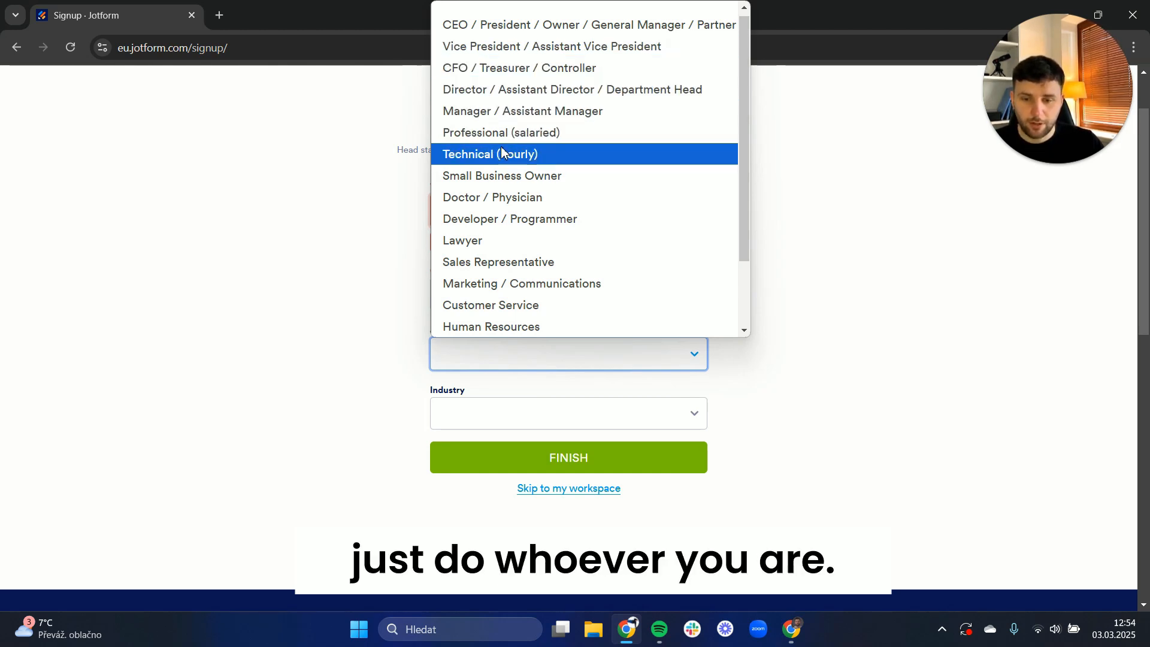
{"action": "left_click", "coordinate": [507, 26]}
{"action": "left_click", "coordinate": [465, 407]}
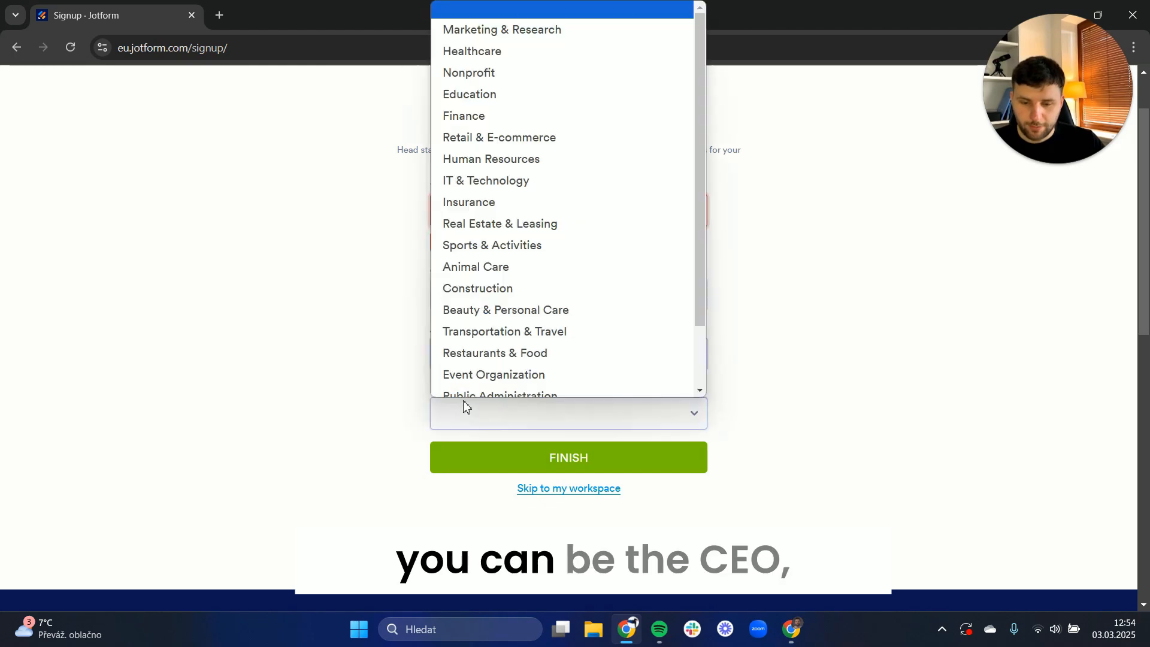
{"action": "left_click", "coordinate": [507, 32]}
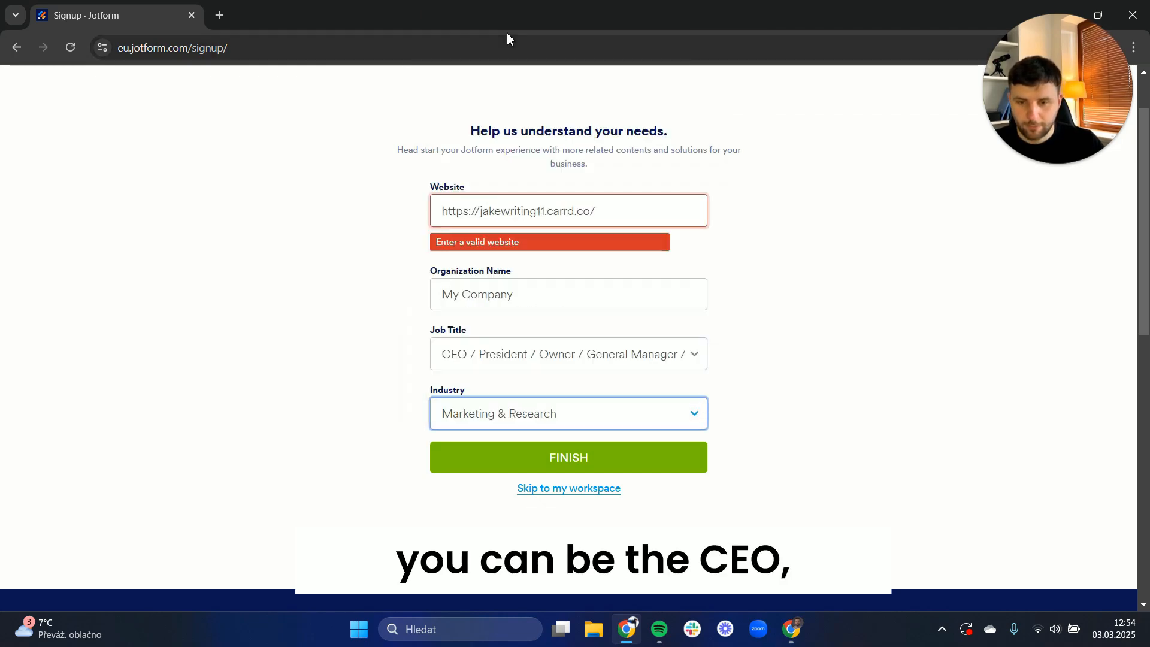
{"action": "scroll", "coordinate": [508, 435], "scroll_direction": "up", "scroll_amount": 1}
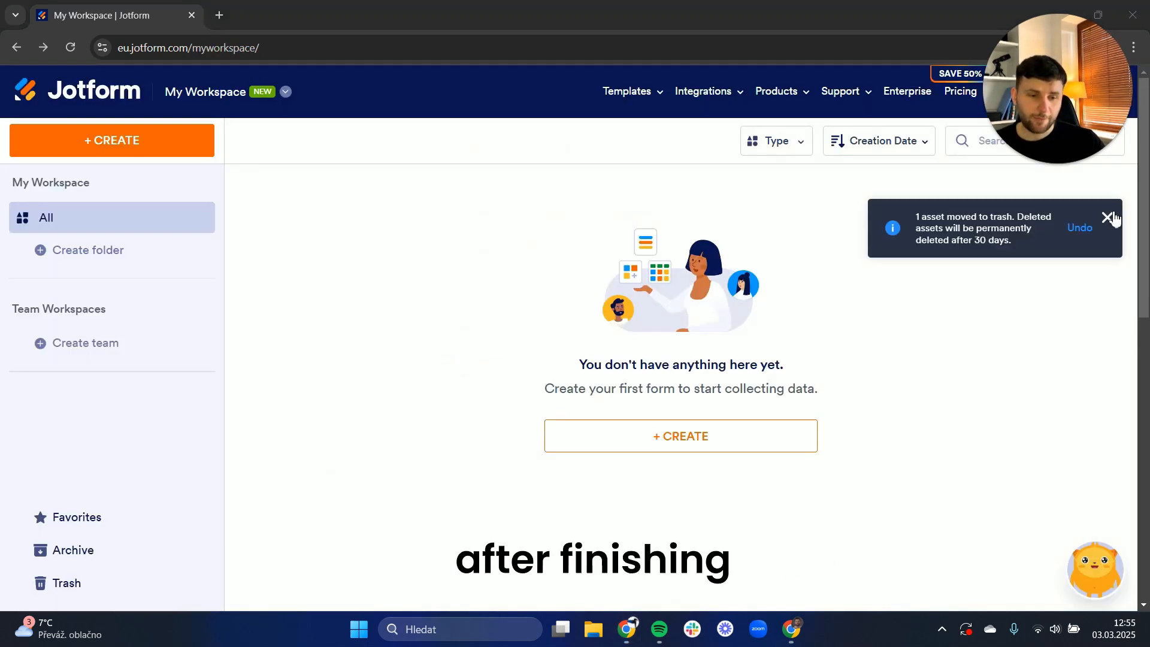
Dismiss the trash notification and start creating an AI Agent from scratch with Chatbot as its channel
{"action": "left_click", "coordinate": [1109, 216]}
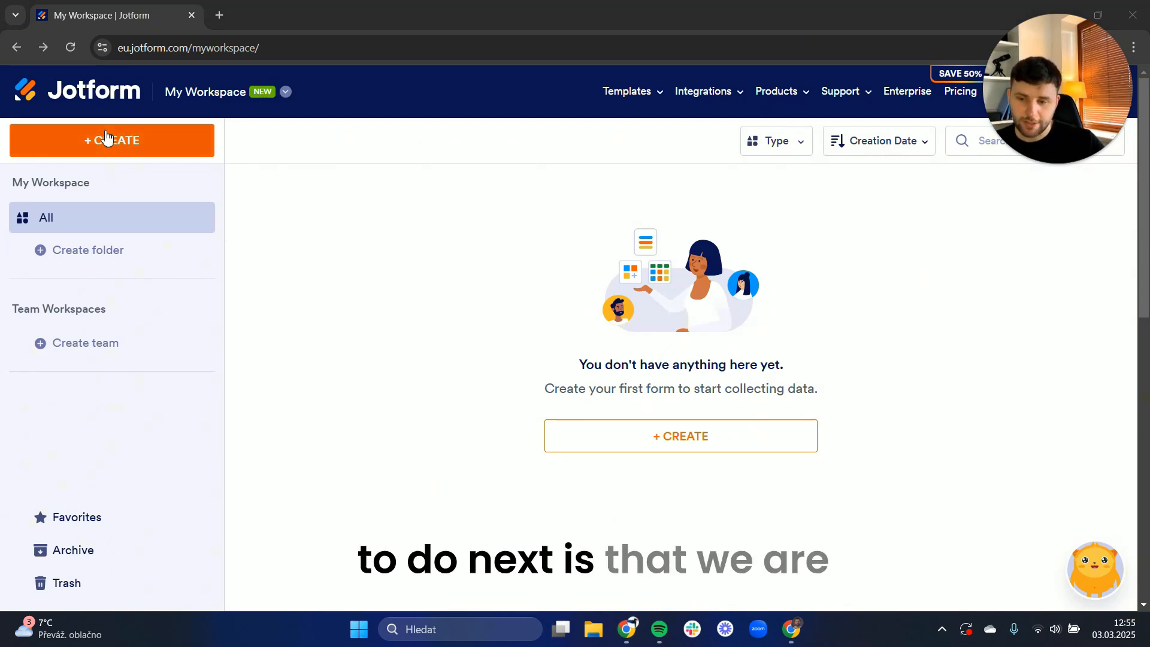
{"action": "left_click", "coordinate": [102, 141]}
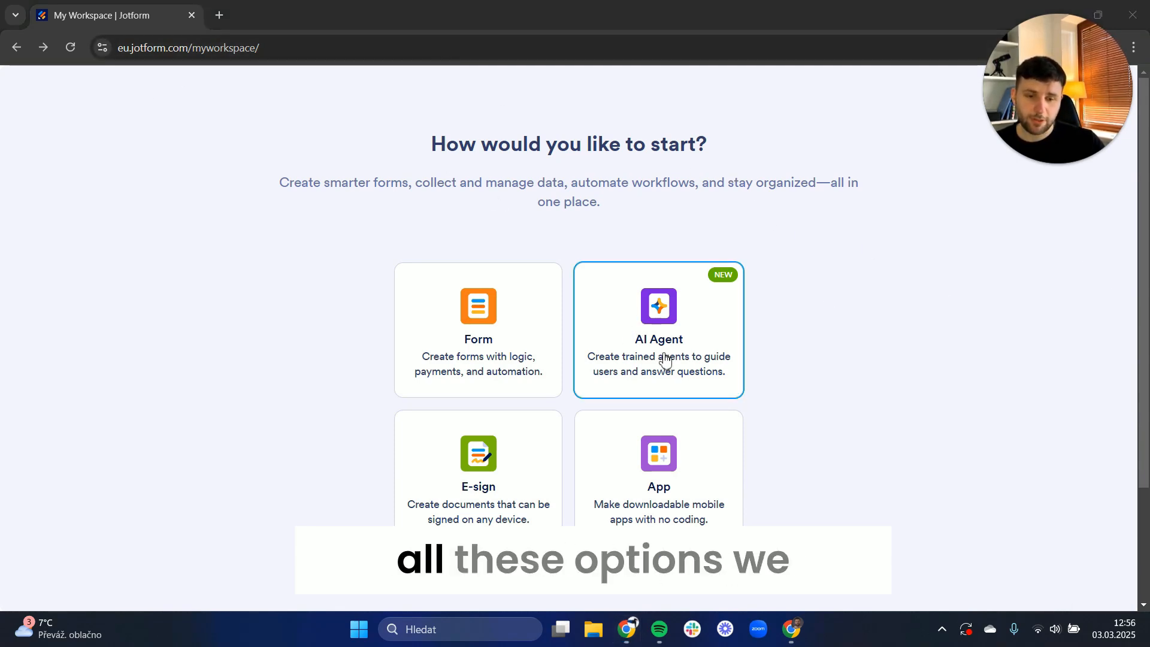
{"action": "left_click", "coordinate": [710, 319]}
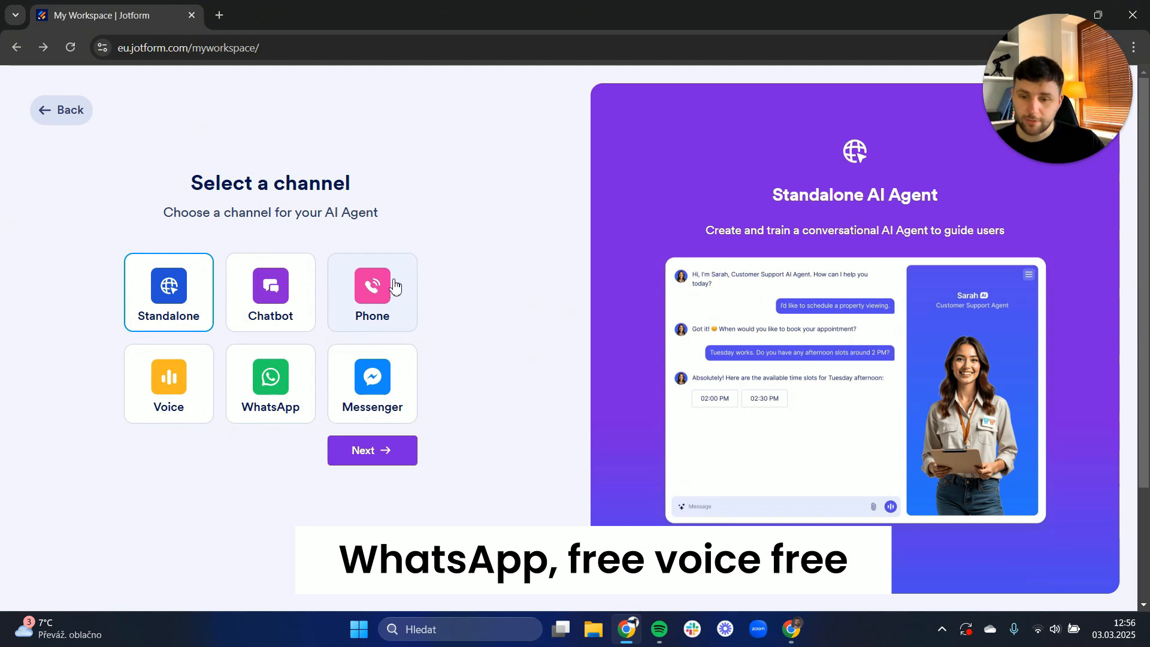
{"action": "left_click", "coordinate": [273, 293]}
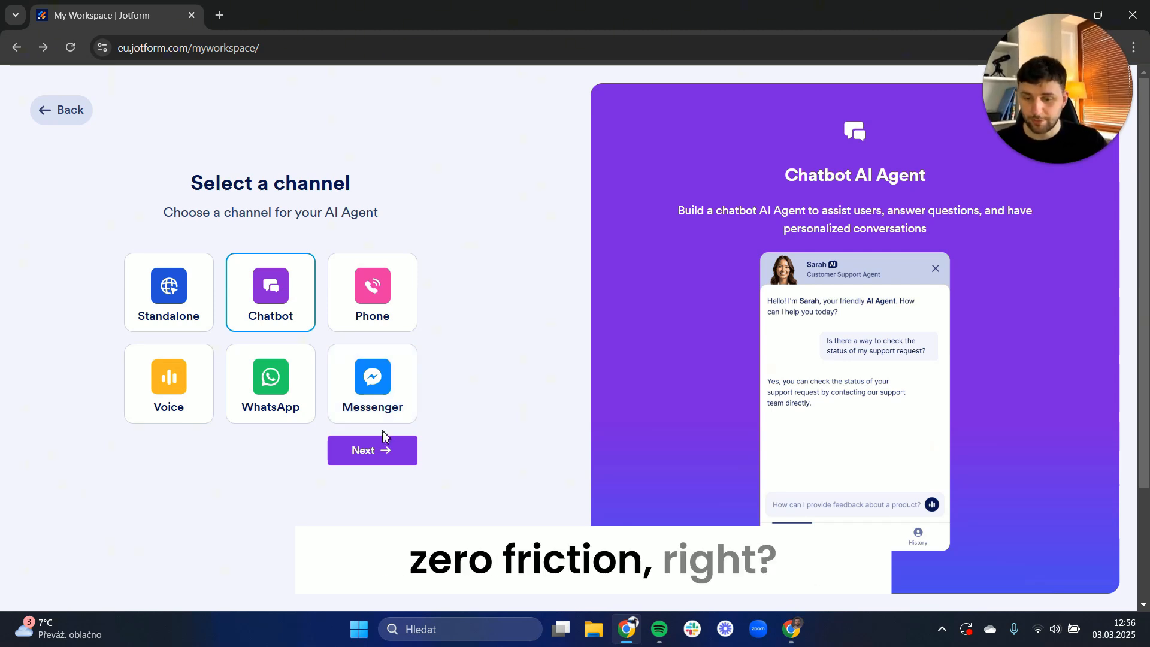
{"action": "left_click", "coordinate": [369, 448]}
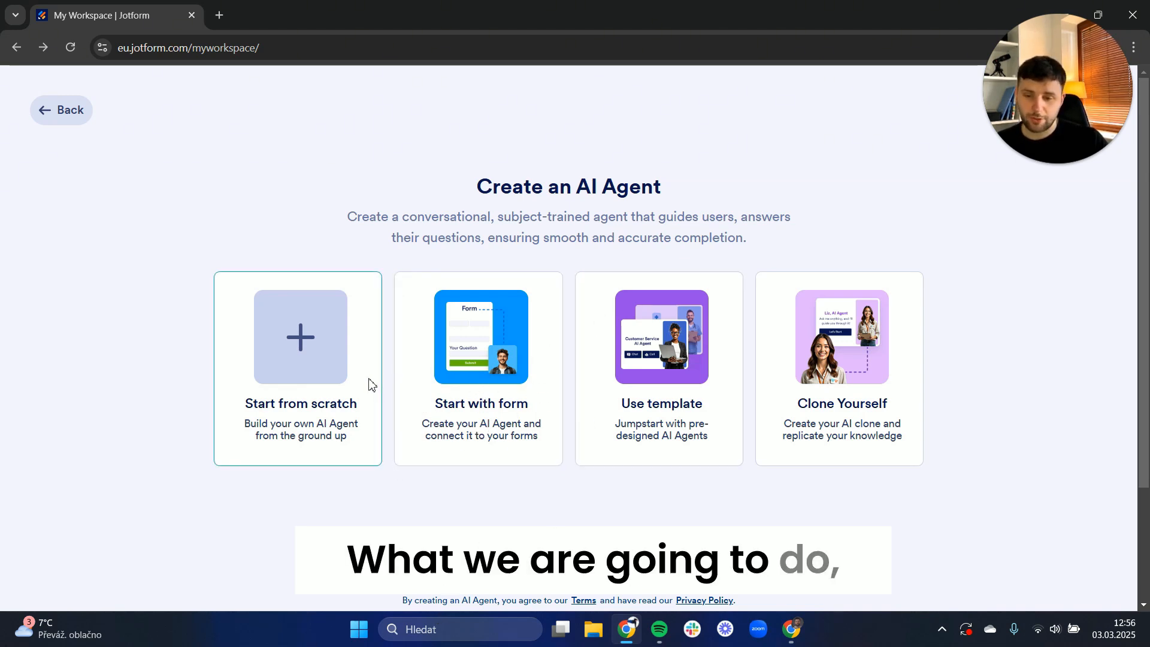
{"action": "left_click", "coordinate": [303, 404]}
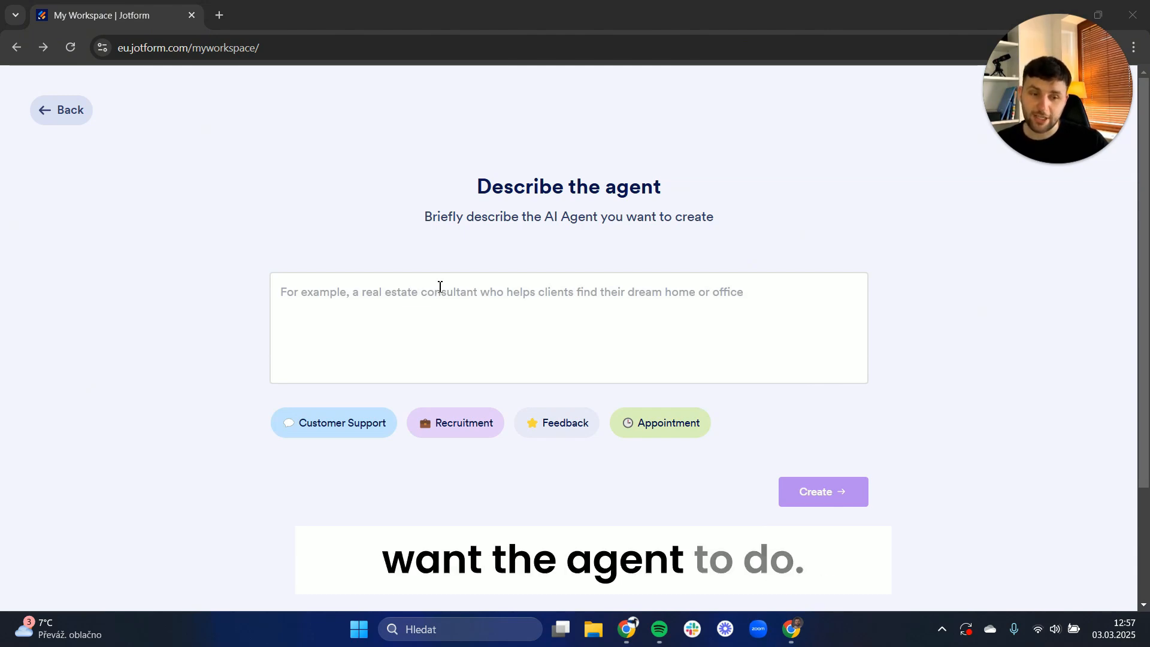
Describe the agent with the ready-made Customer Support prompt and create it
{"action": "left_click_drag", "start_coordinate": [478, 187], "coordinate": [661, 183]}
{"action": "left_click", "coordinate": [659, 183]}
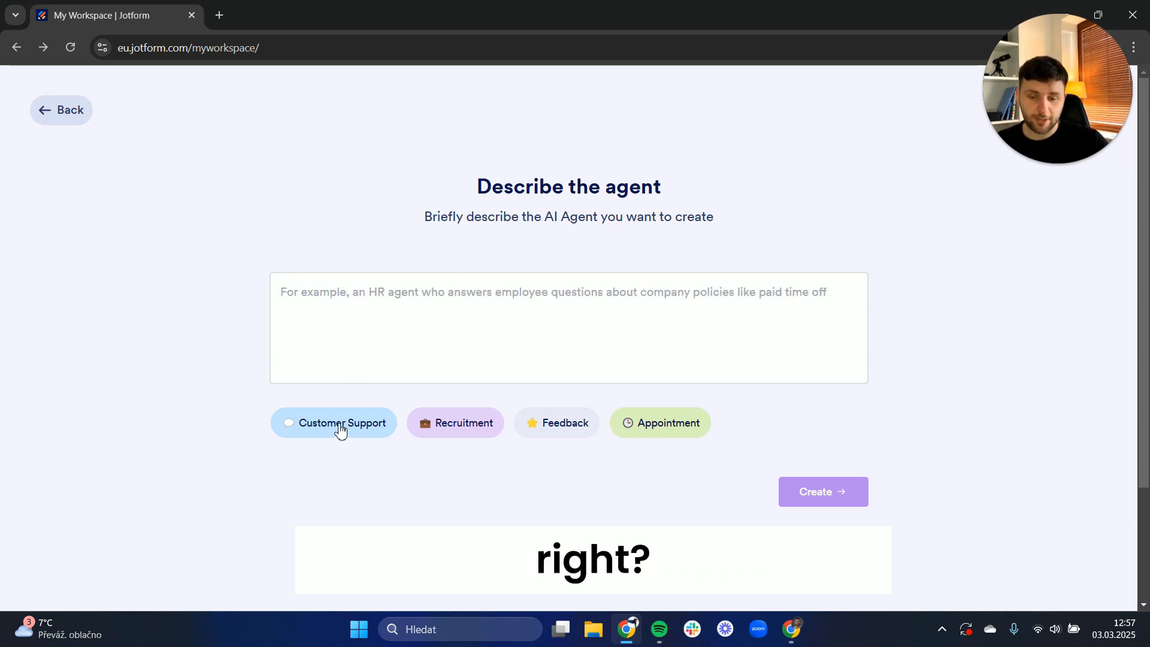
{"action": "left_click", "coordinate": [362, 423]}
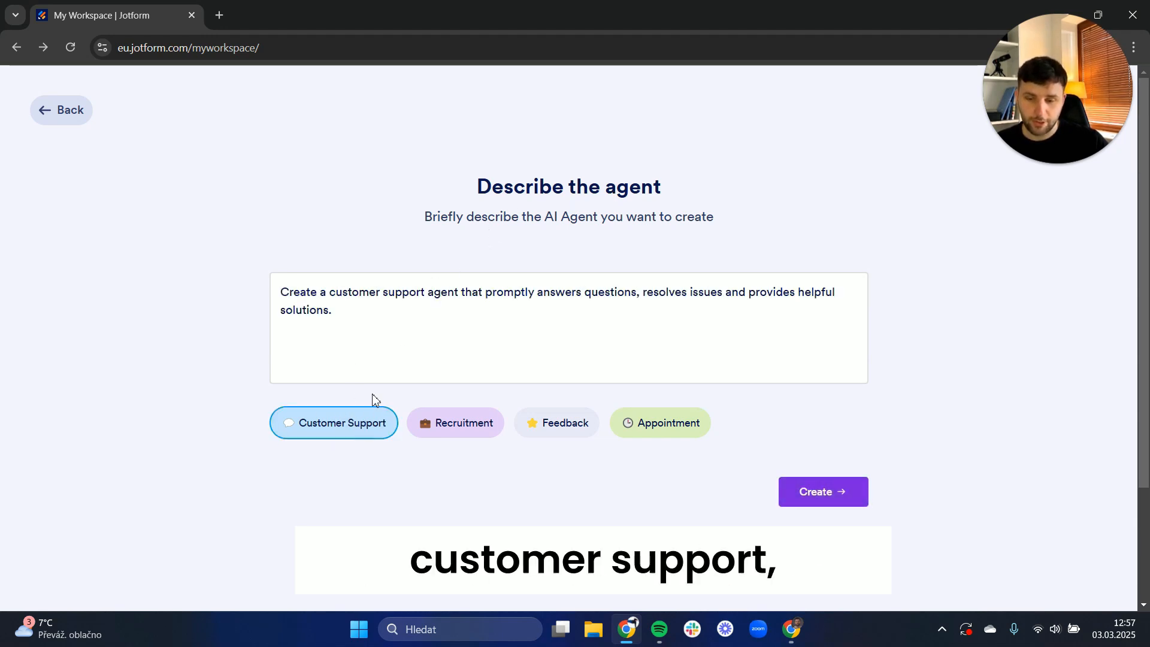
{"action": "left_click", "coordinate": [423, 314]}
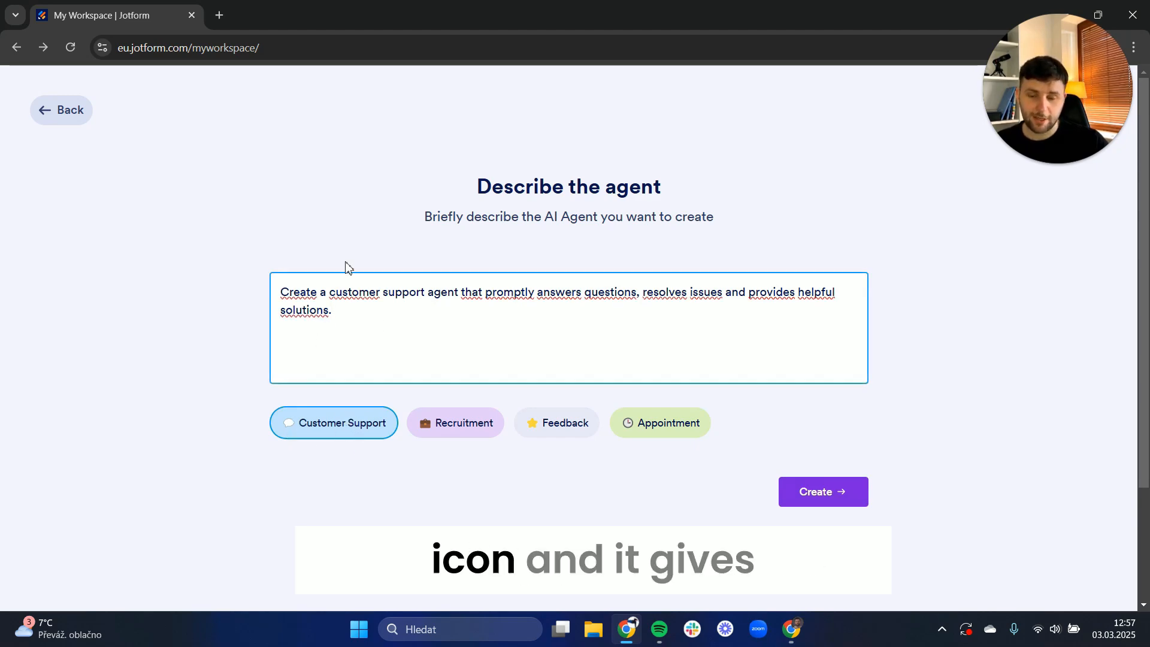
{"action": "left_click", "coordinate": [785, 499]}
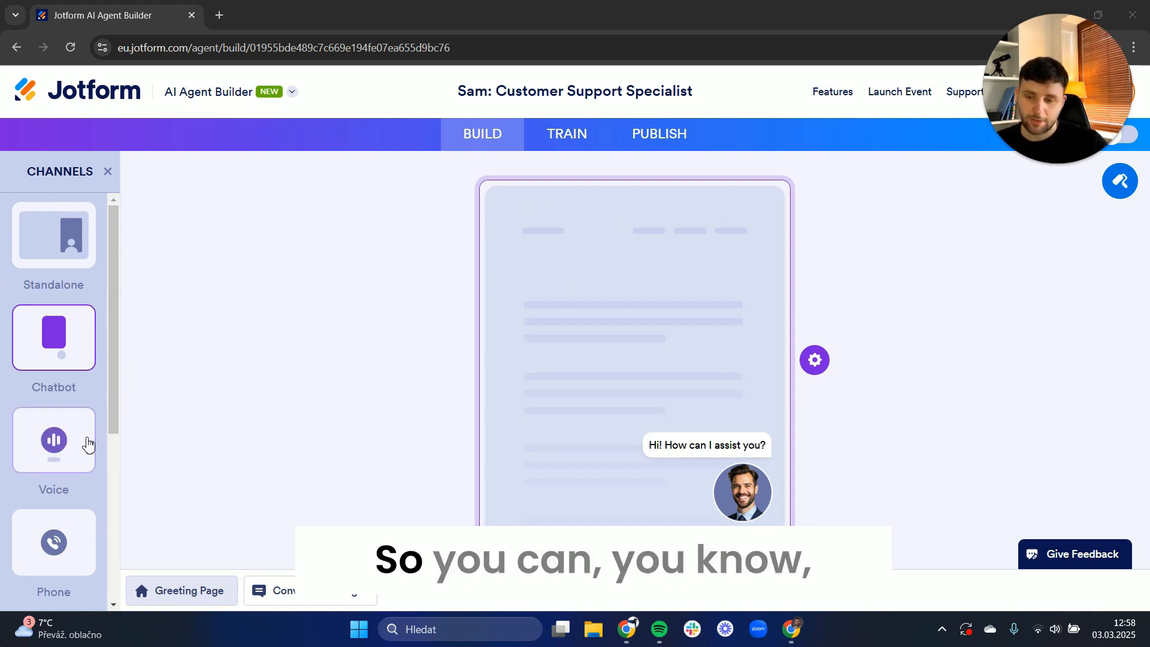
Preview the agent's Voice, Phone, SMS and WhatsApp channels, and return to the Chatbot channel
{"action": "left_click", "coordinate": [67, 443]}
{"action": "left_click", "coordinate": [48, 545]}
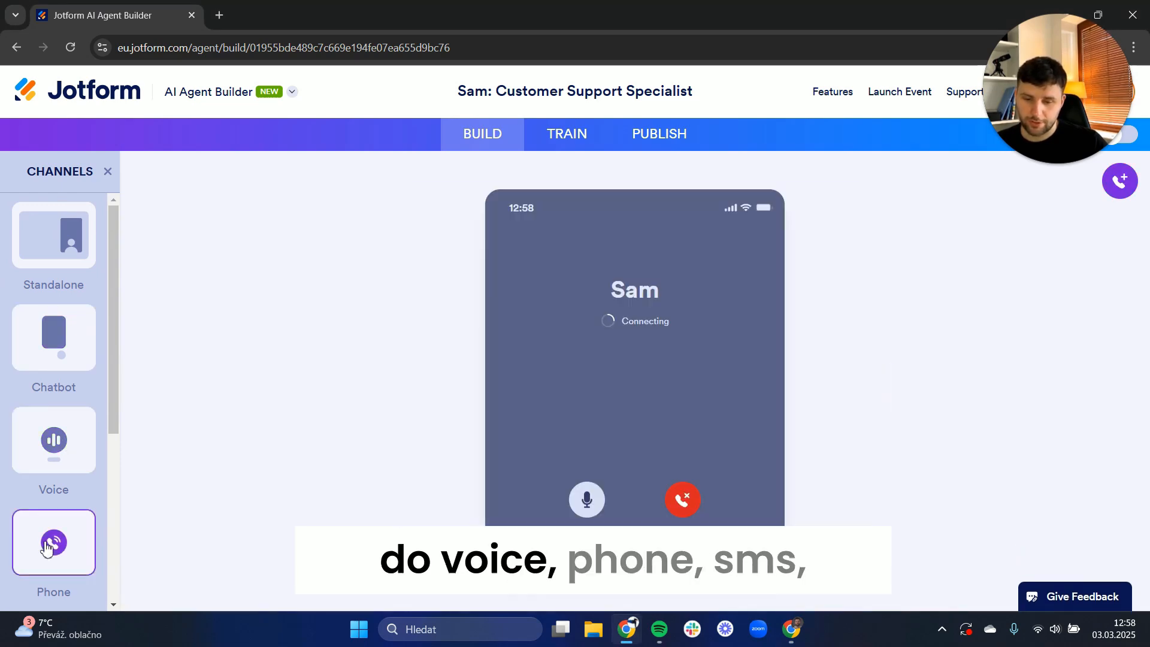
{"action": "scroll", "coordinate": [49, 394], "scroll_direction": "down", "scroll_amount": 3}
{"action": "left_click", "coordinate": [45, 453]}
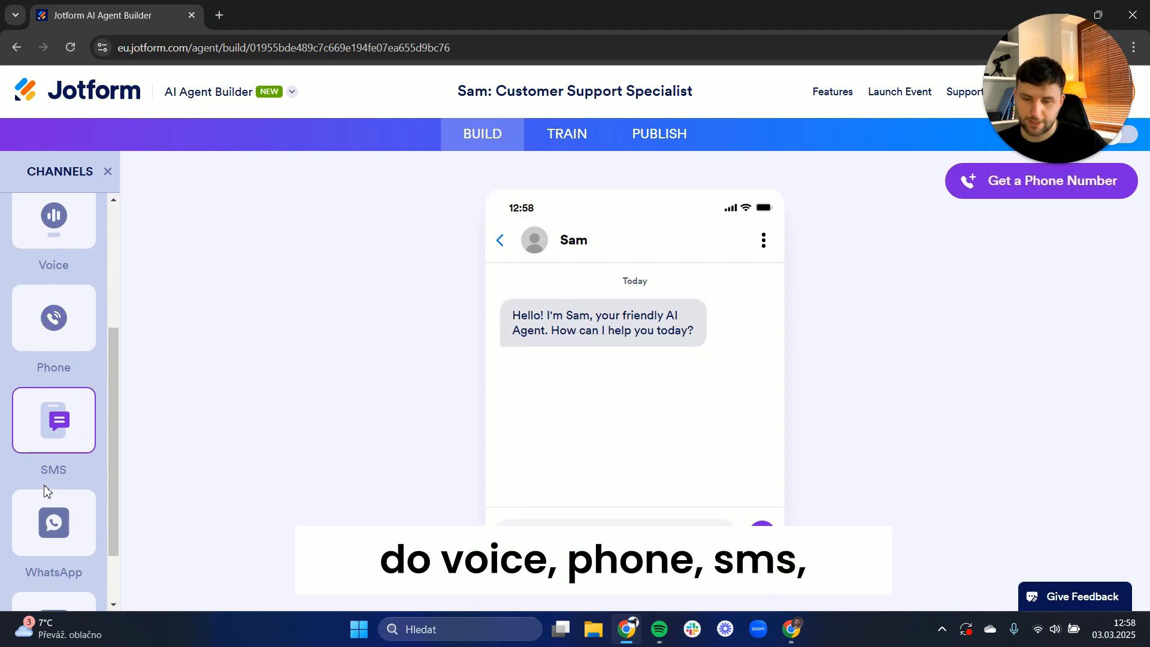
{"action": "left_click", "coordinate": [43, 514]}
{"action": "scroll", "coordinate": [54, 419], "scroll_direction": "up", "scroll_amount": 4}
{"action": "left_click", "coordinate": [54, 337]}
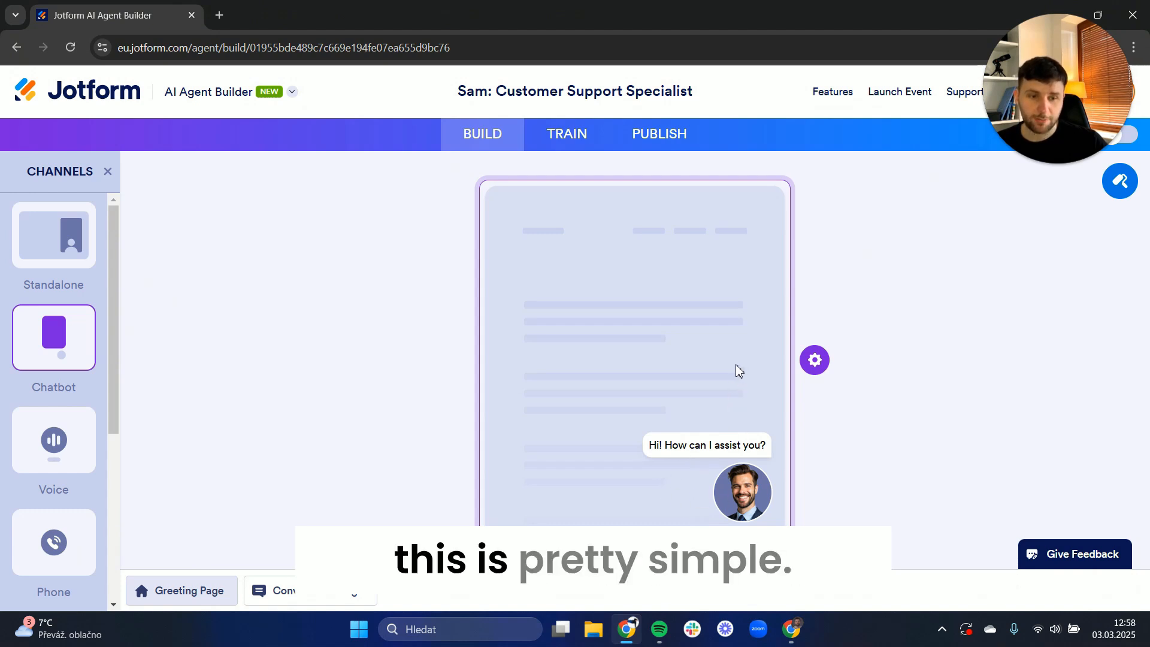
Open the chatbot's settings and change its greeting message to "Hey! How Can I Help You?"
{"action": "left_click", "coordinate": [815, 359]}
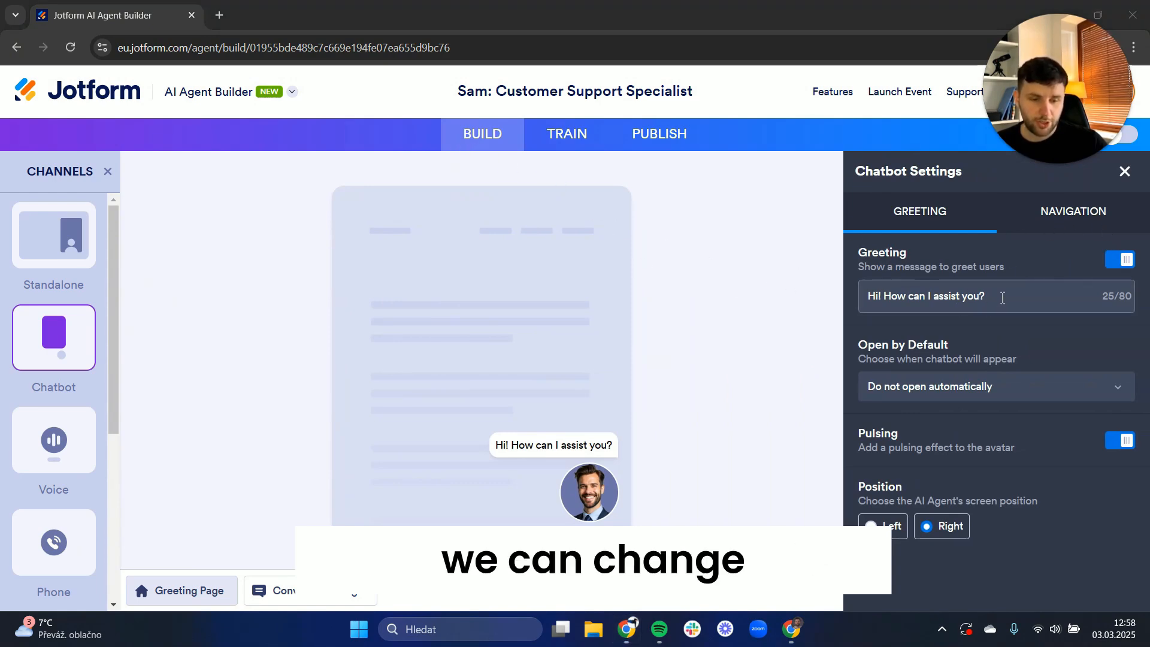
{"action": "left_click_drag", "start_coordinate": [1000, 298], "coordinate": [831, 329]}
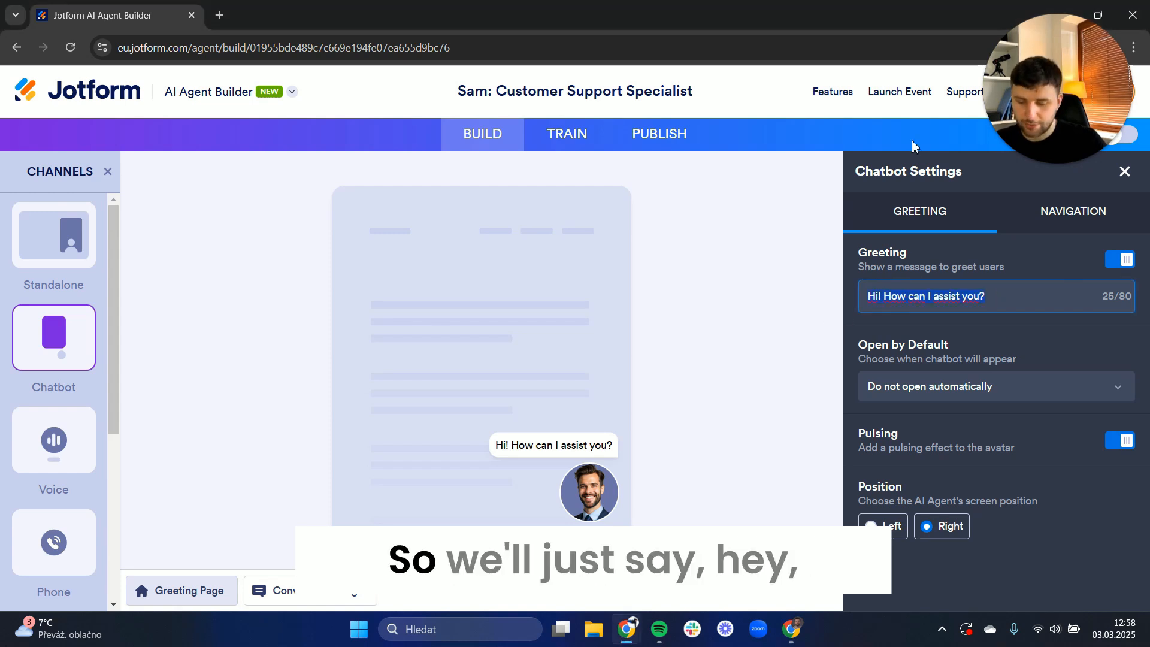
{"action": "type", "text": "Hey! Ho"}
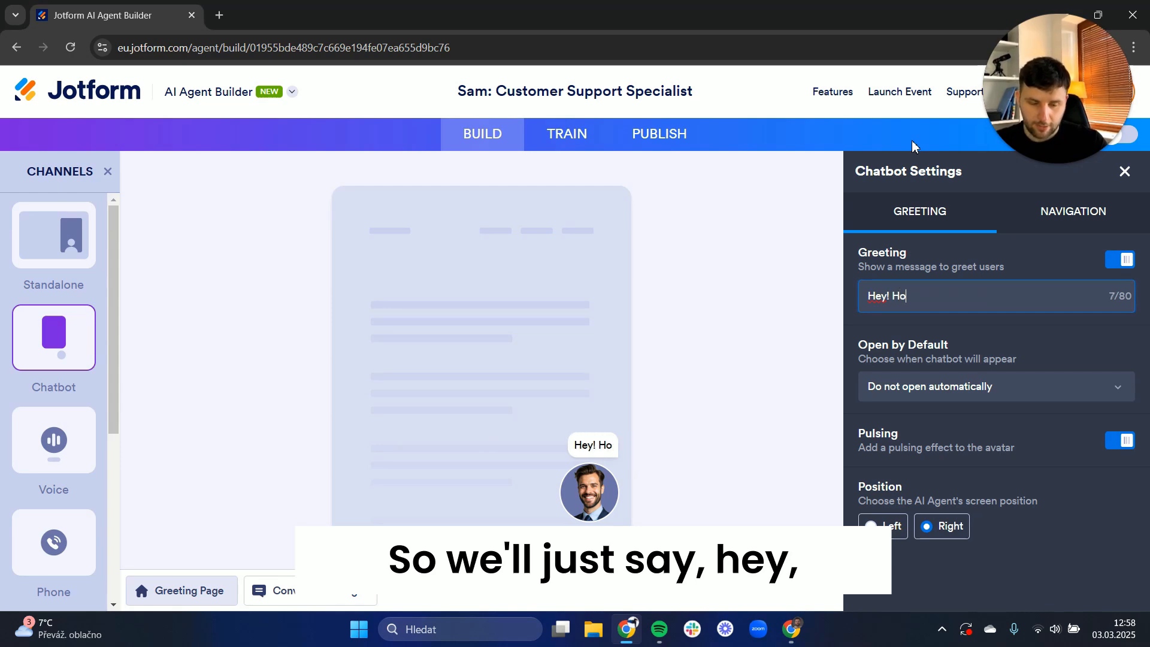
{"action": "type", "text": "w Can I "}
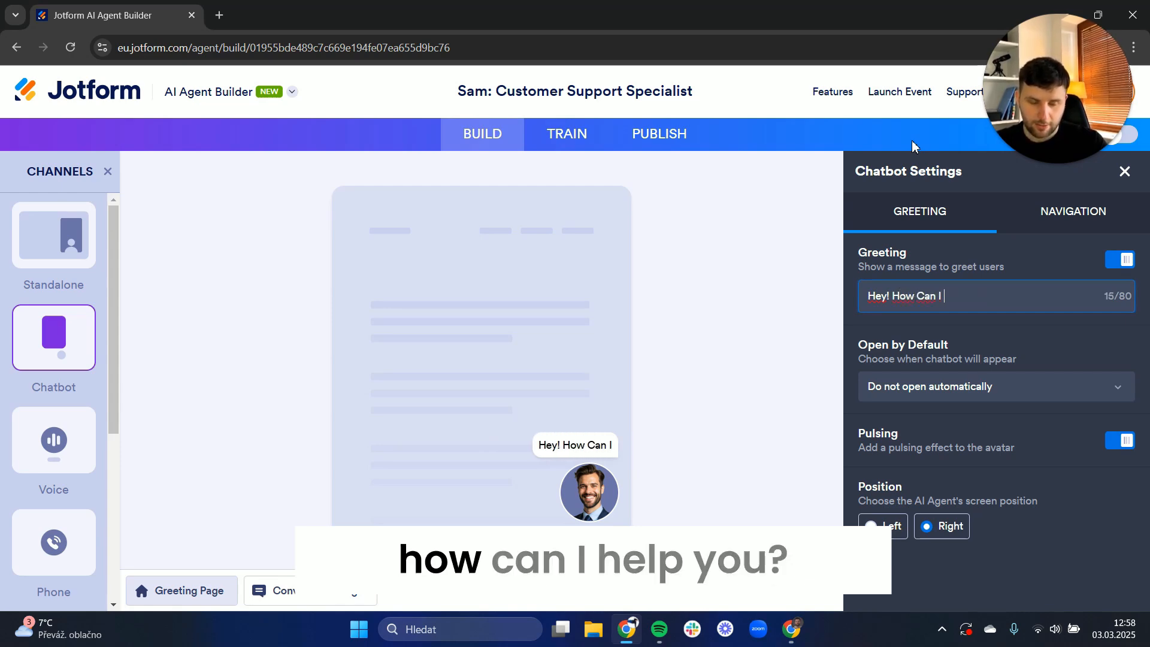
{"action": "type", "text": "Help You?"}
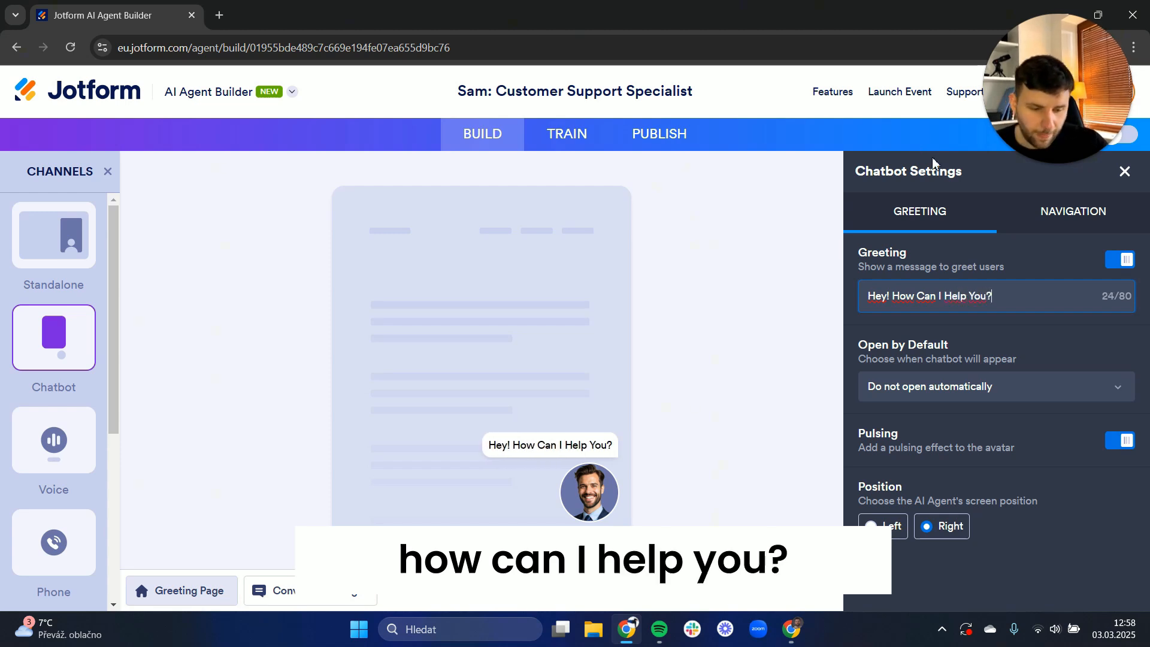
Set the chatbot to Always open by default, and try the Left position before choosing Right
{"action": "left_click", "coordinate": [958, 396]}
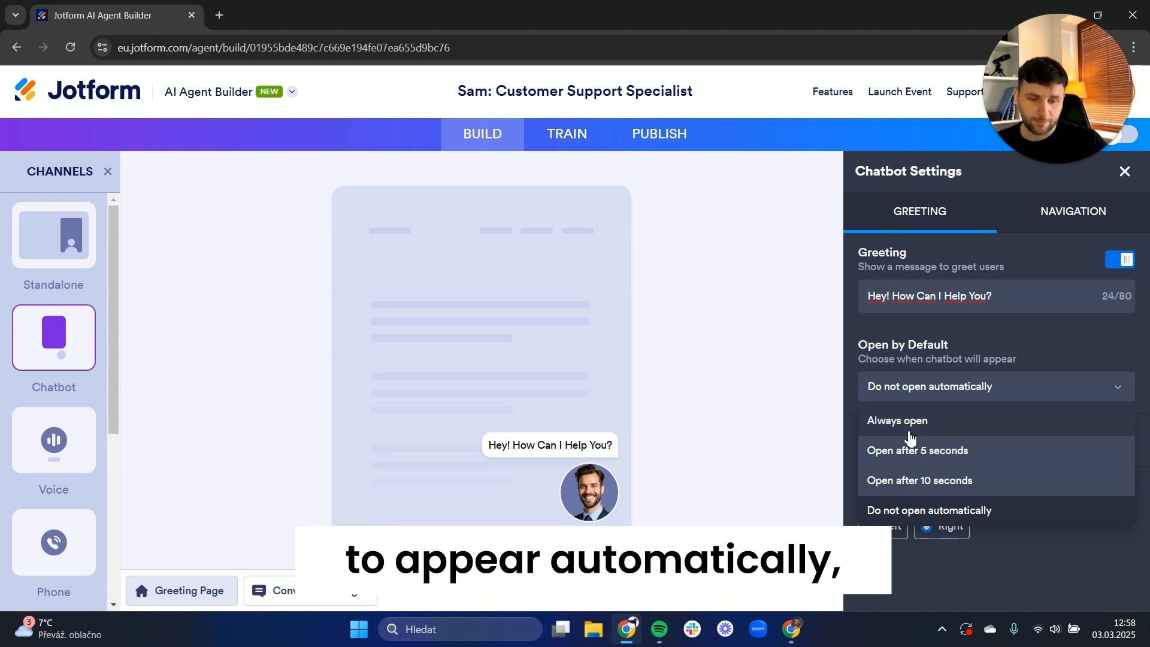
{"action": "left_click", "coordinate": [899, 421]}
{"action": "left_click", "coordinate": [916, 388]}
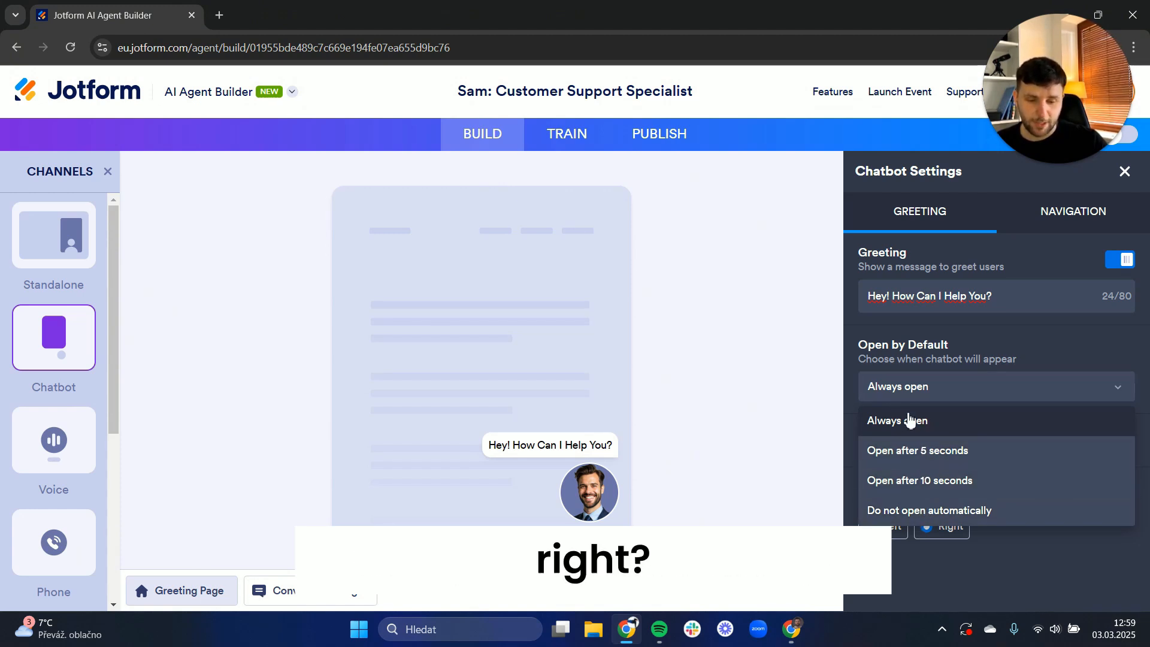
{"action": "left_click", "coordinate": [917, 419]}
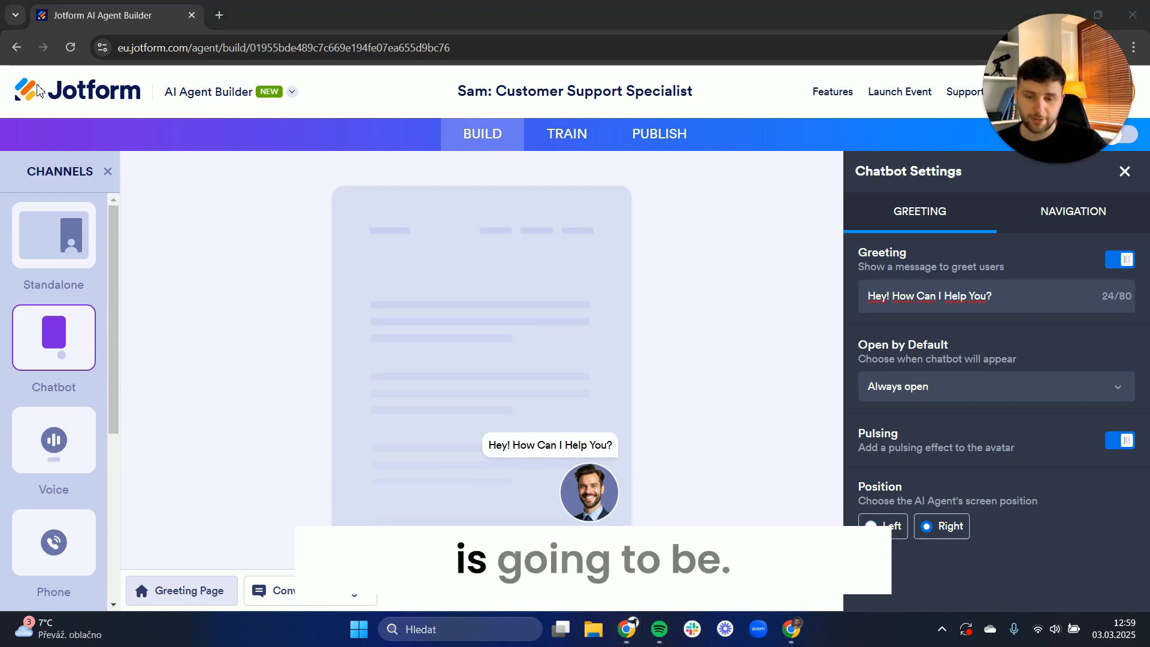
{"action": "left_click", "coordinate": [874, 522]}
{"action": "left_click", "coordinate": [948, 529]}
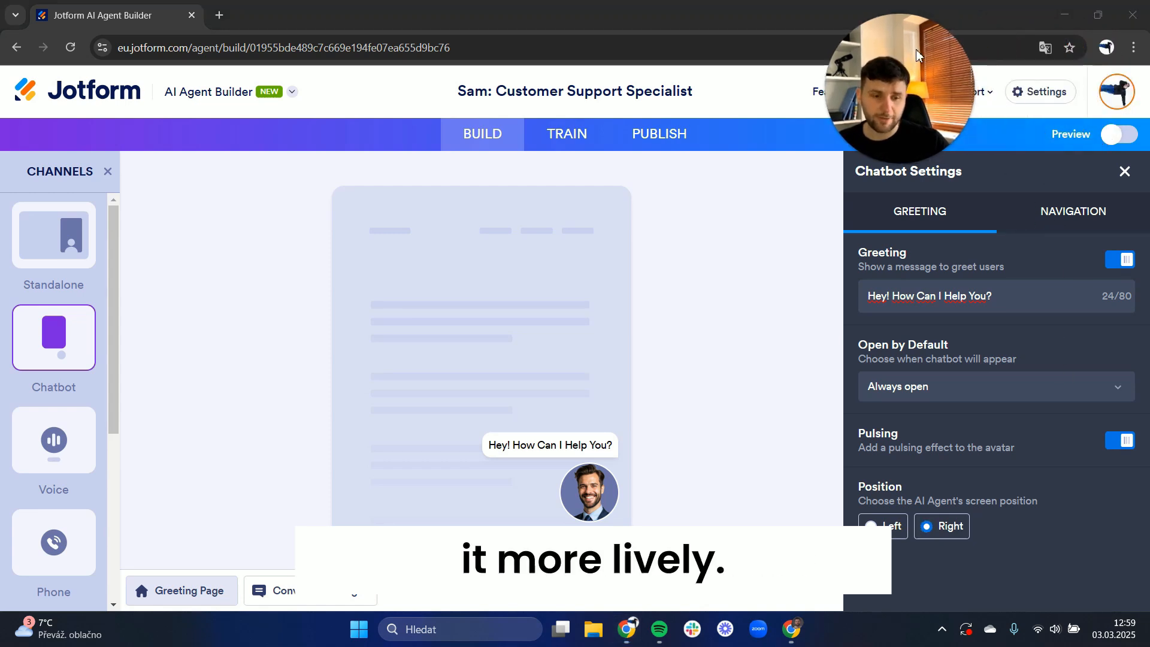
Turn off Voice in the chatbot's navigation options and close the chatbot settings
{"action": "left_click", "coordinate": [1070, 222]}
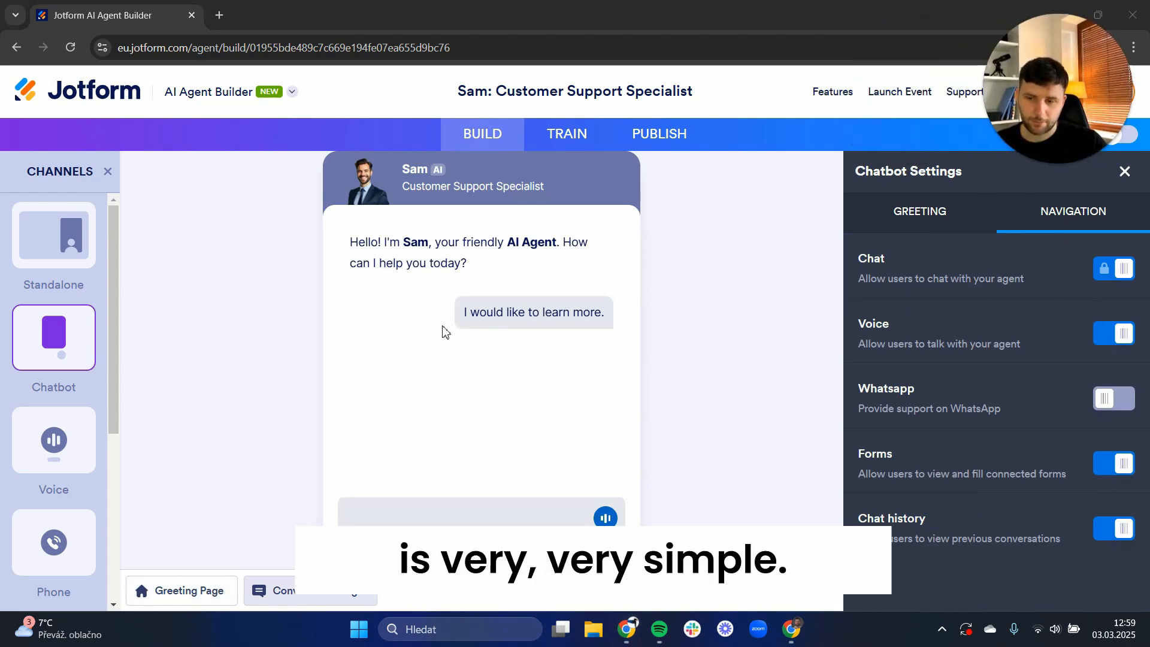
{"action": "left_click_drag", "start_coordinate": [867, 258], "coordinate": [1026, 281]}
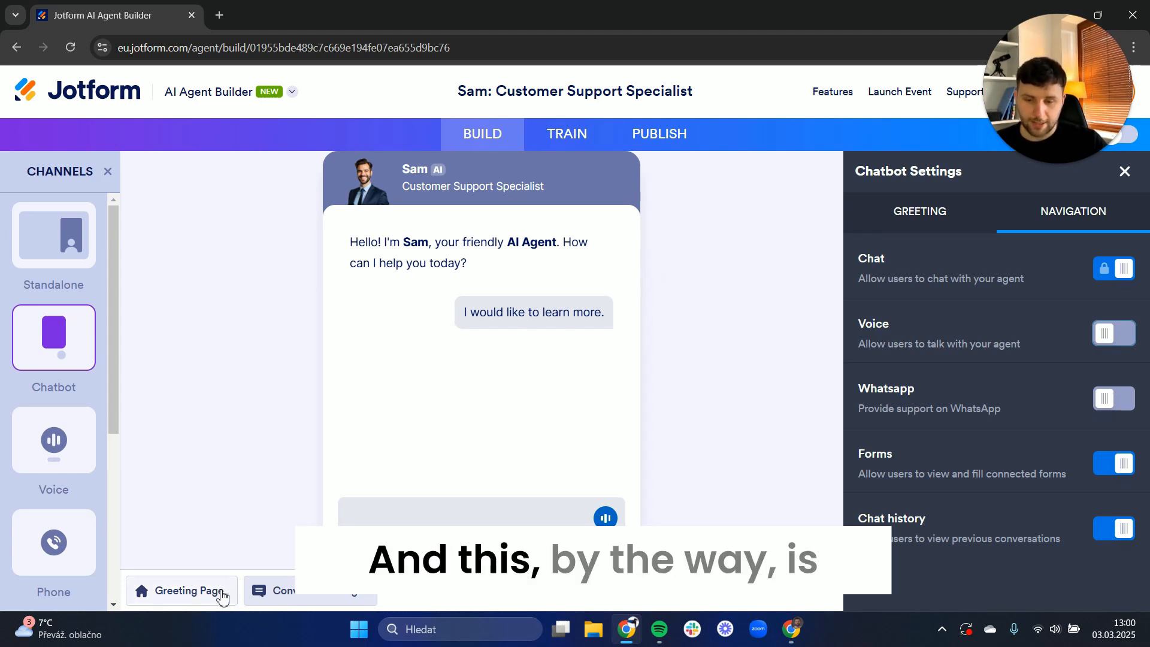
{"action": "left_click", "coordinate": [1125, 171]}
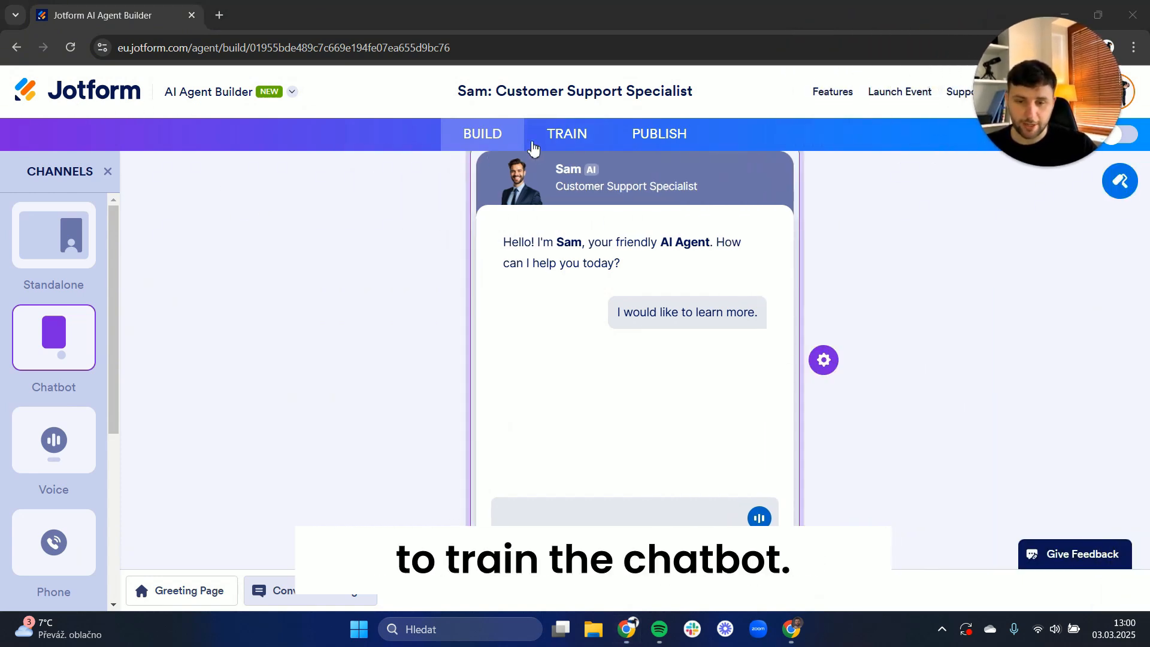
Open the AI Persona training settings and rename the agent John
{"action": "left_click", "coordinate": [540, 130]}
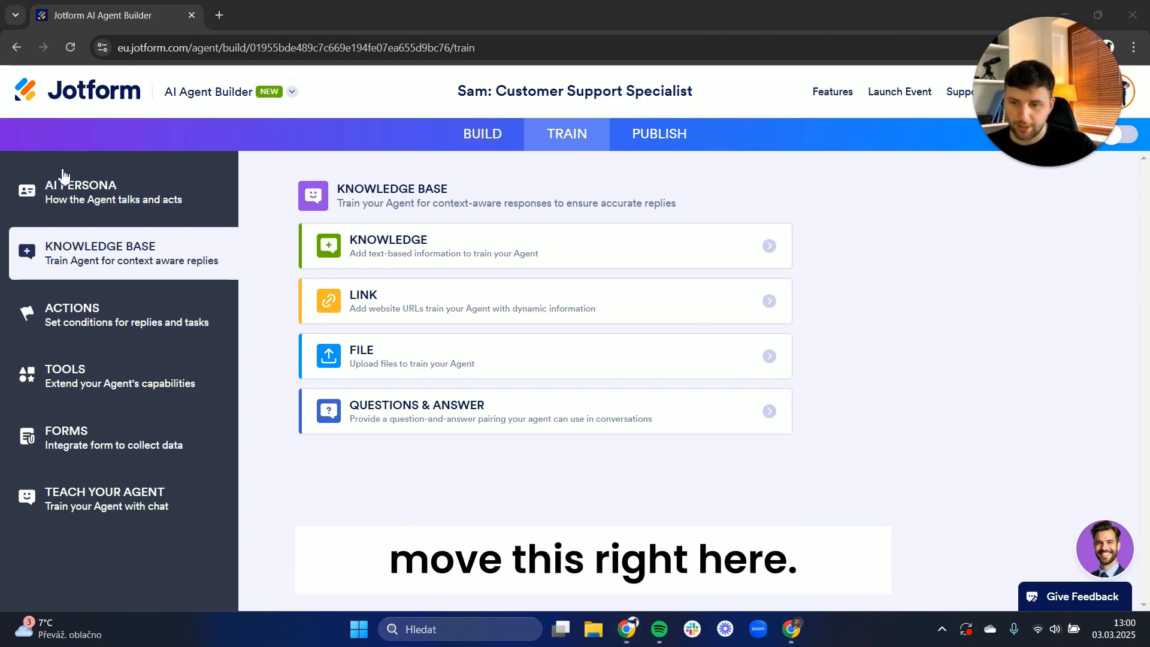
{"action": "left_click", "coordinate": [129, 211]}
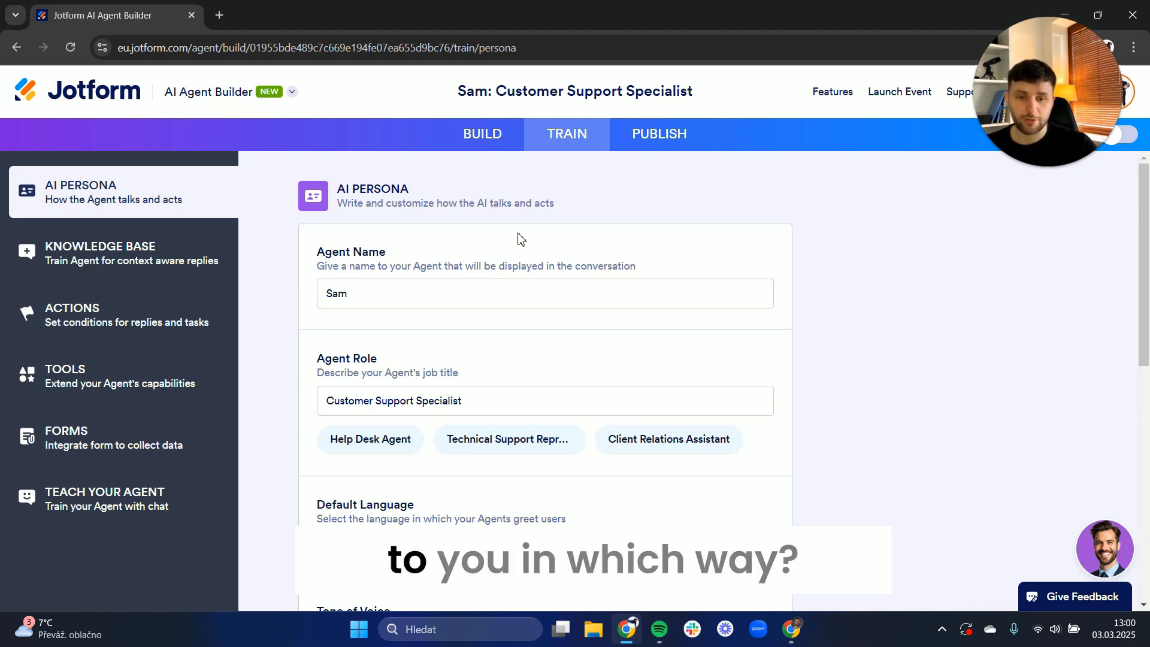
{"action": "left_click_drag", "start_coordinate": [360, 293], "coordinate": [295, 305]}
{"action": "type", "text": "John"}
Replace the agent's role with Customer Support "XYZ" Company
{"action": "scroll", "coordinate": [344, 403], "scroll_direction": "down", "scroll_amount": 1}
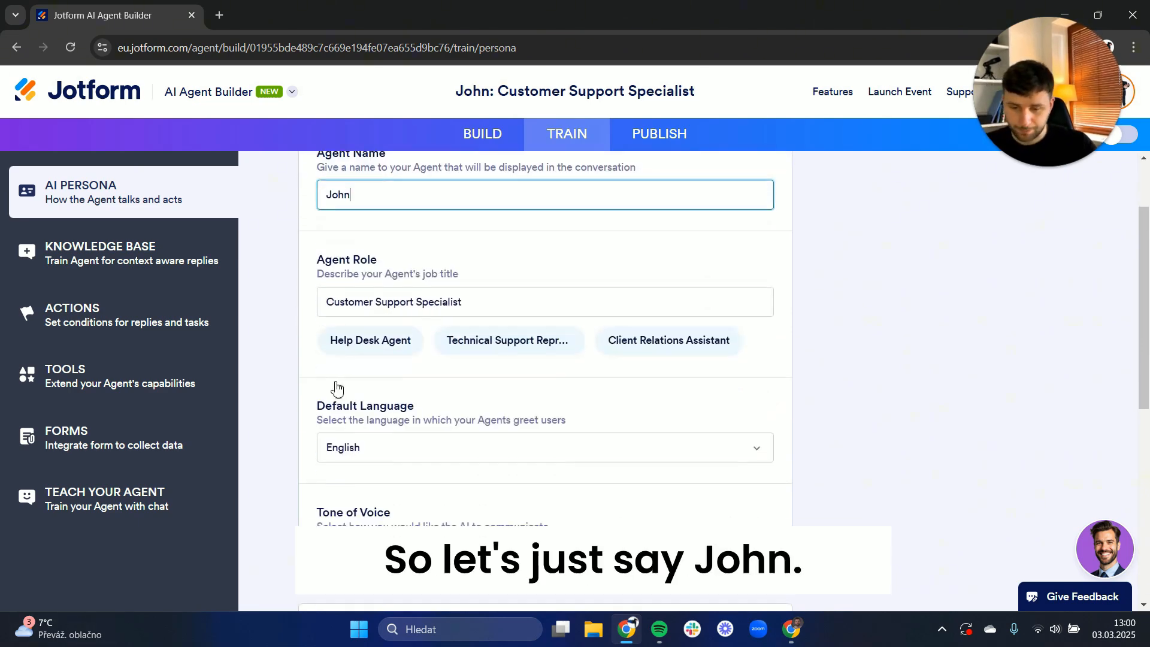
{"action": "left_click_drag", "start_coordinate": [487, 333], "coordinate": [326, 326]}
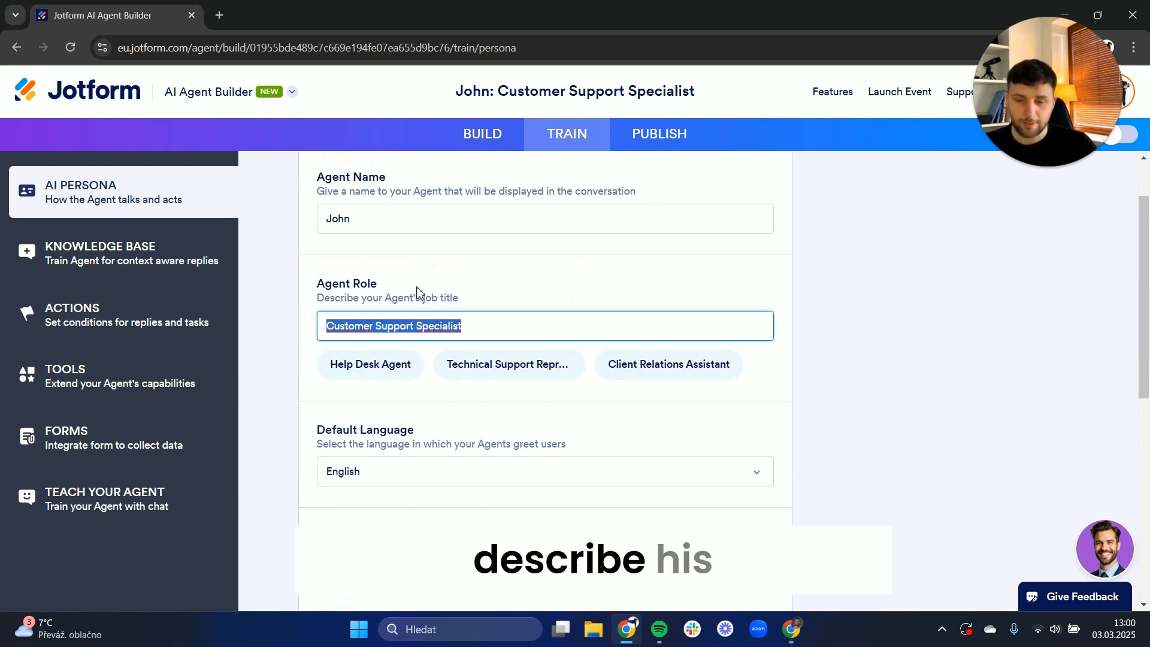
{"action": "left_click_drag", "start_coordinate": [506, 309], "coordinate": [201, 330]}
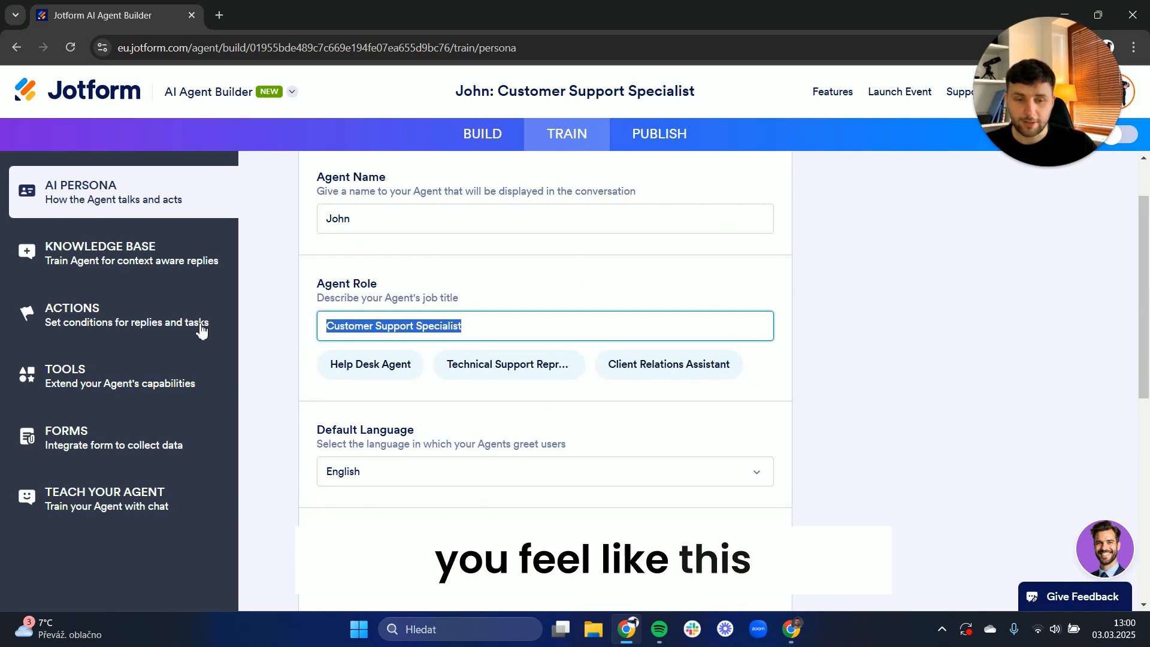
{"action": "key", "text": "BackSpace"}
{"action": "type", "text": "Customer Su"}
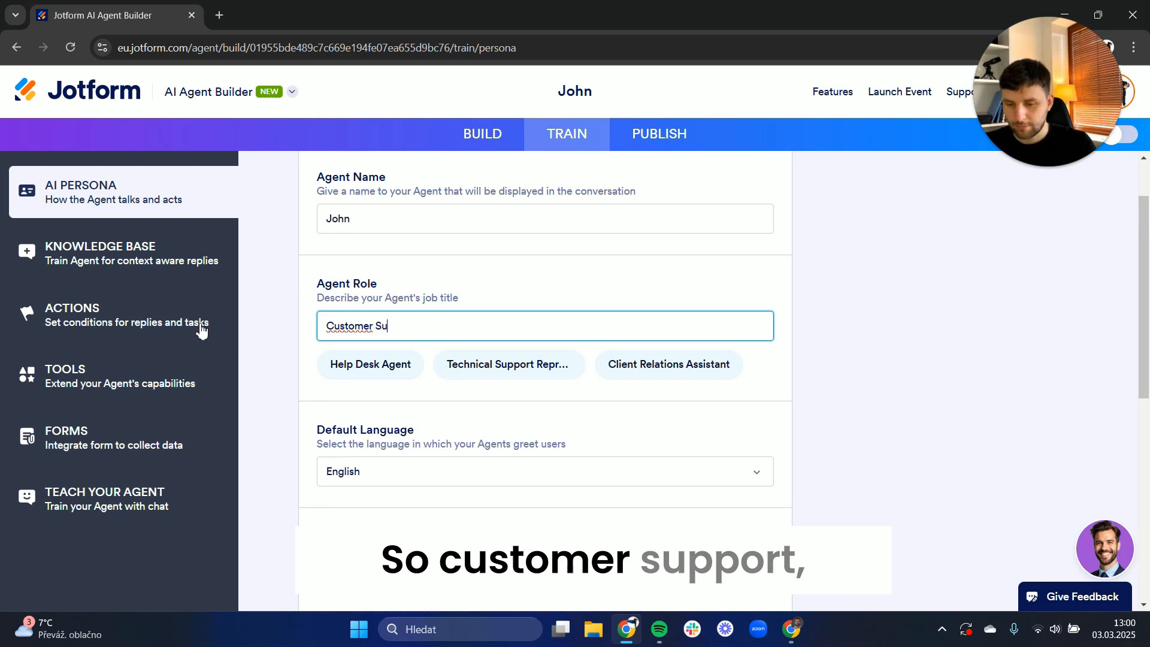
{"action": "type", "text": "pport \"C"}
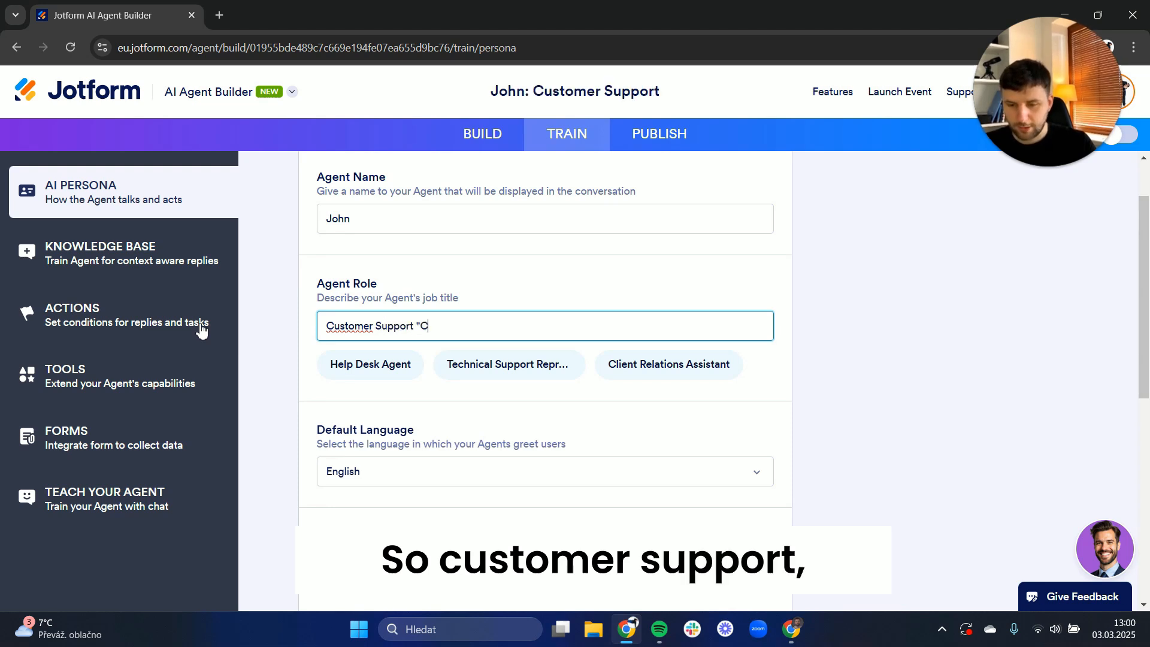
{"action": "key", "text": "BackSpace"}
{"action": "type", "text": "XYZ\" Company"}
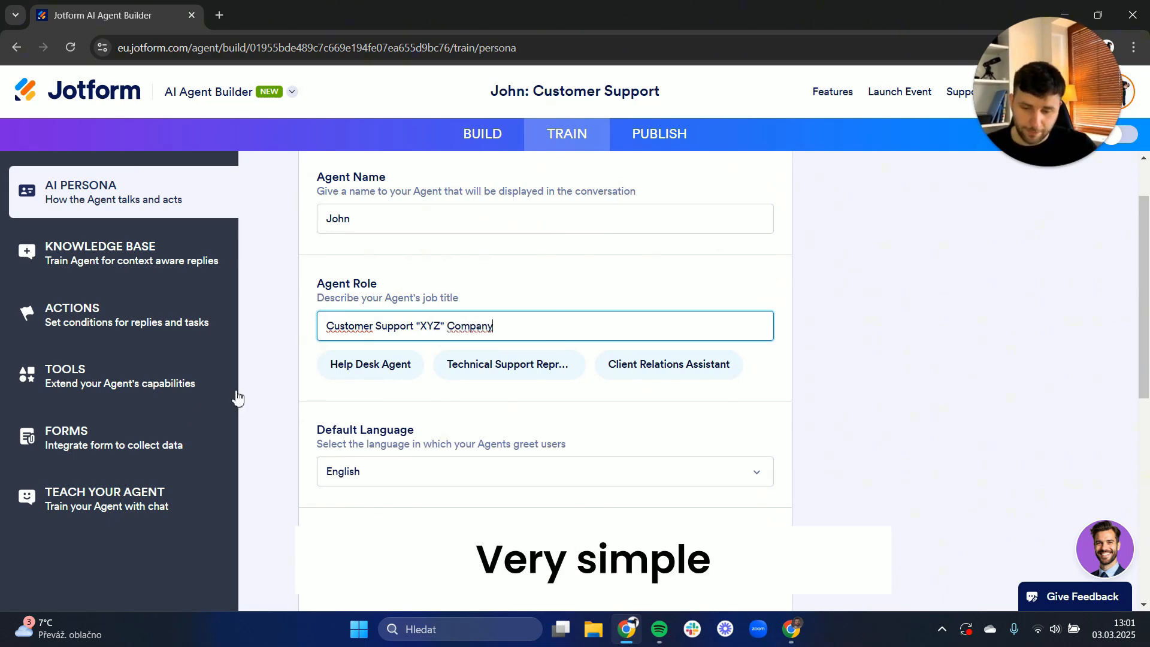
Look through the default language choices, keeping English, and set the agent's tone of voice to Professional
{"action": "scroll", "coordinate": [401, 342], "scroll_direction": "down", "scroll_amount": 3}
{"action": "left_click", "coordinate": [403, 334]}
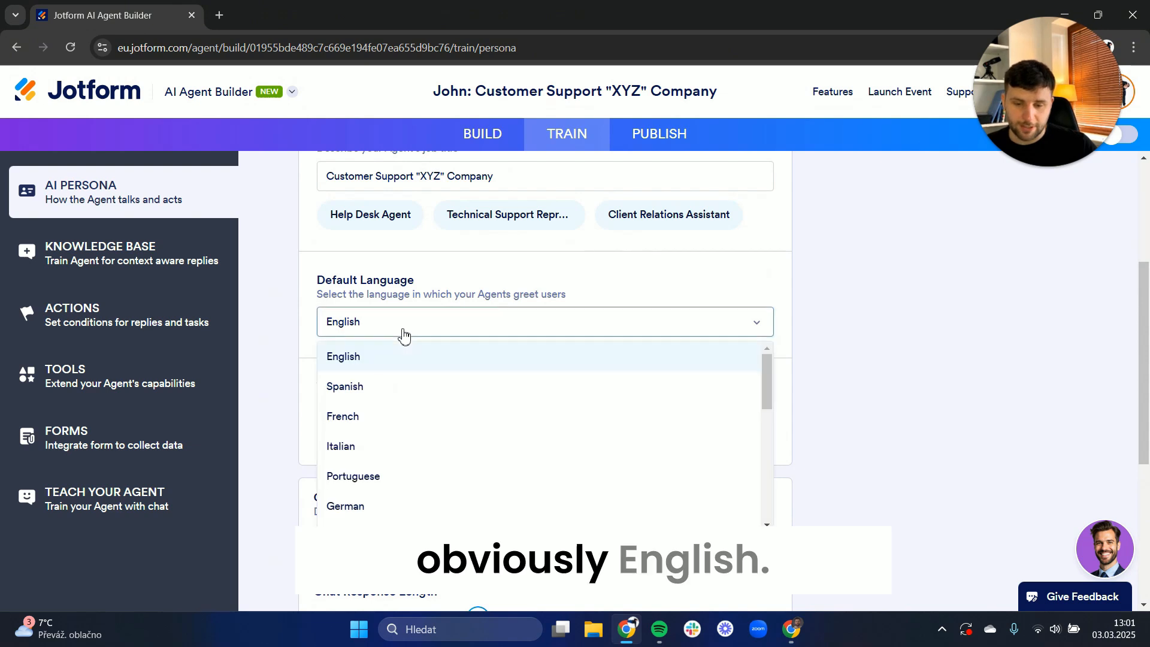
{"action": "scroll", "coordinate": [498, 416], "scroll_direction": "down", "scroll_amount": 10}
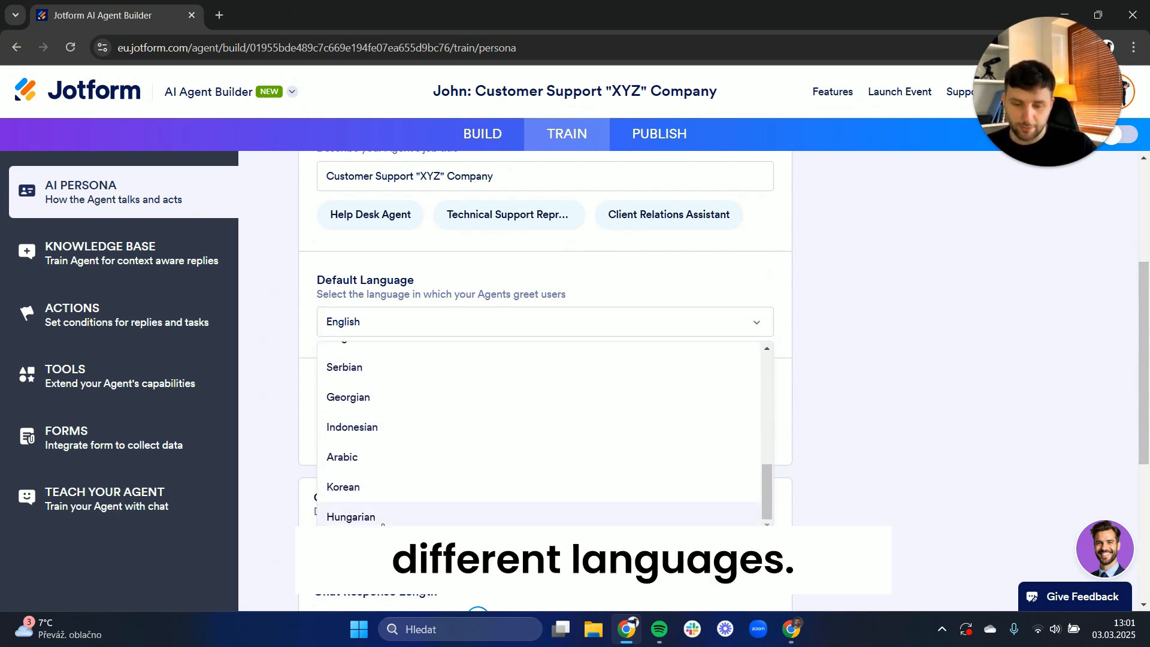
{"action": "scroll", "coordinate": [386, 489], "scroll_direction": "up", "scroll_amount": 10}
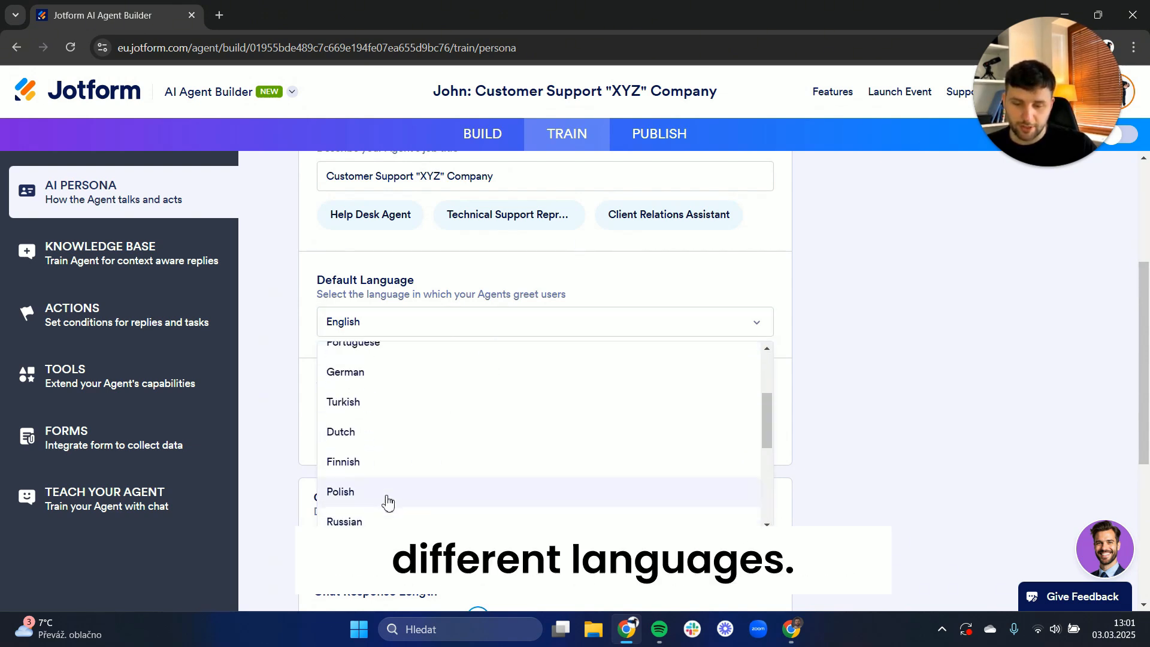
{"action": "left_click", "coordinate": [270, 354]}
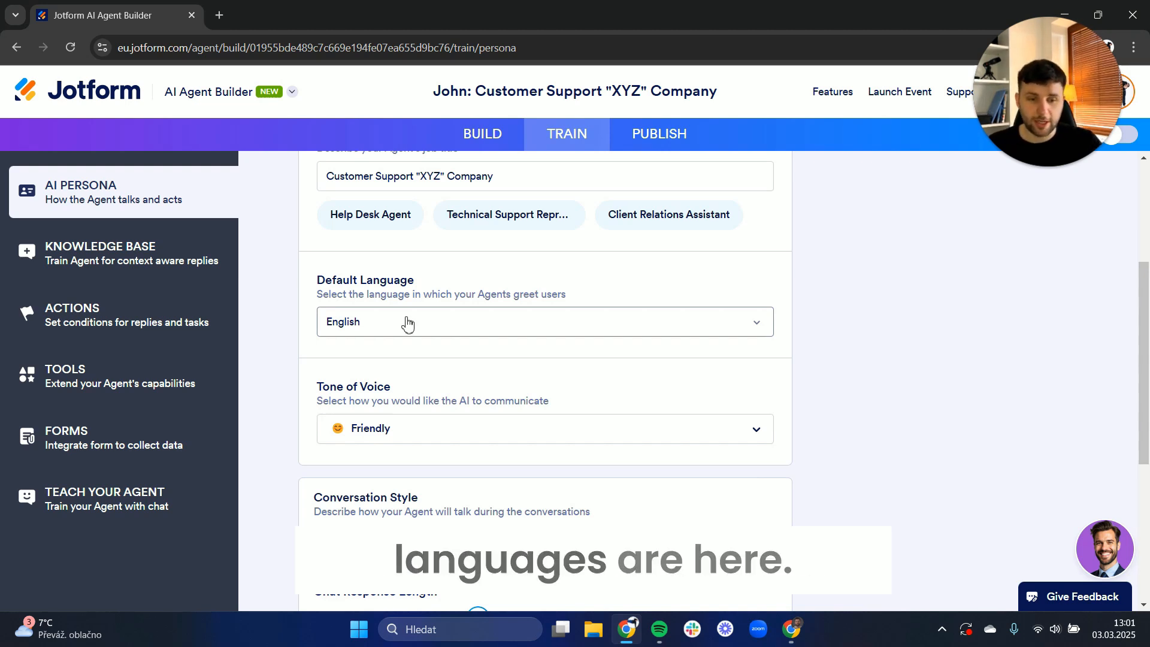
{"action": "scroll", "coordinate": [505, 352], "scroll_direction": "down", "scroll_amount": 1}
{"action": "left_click", "coordinate": [502, 356]}
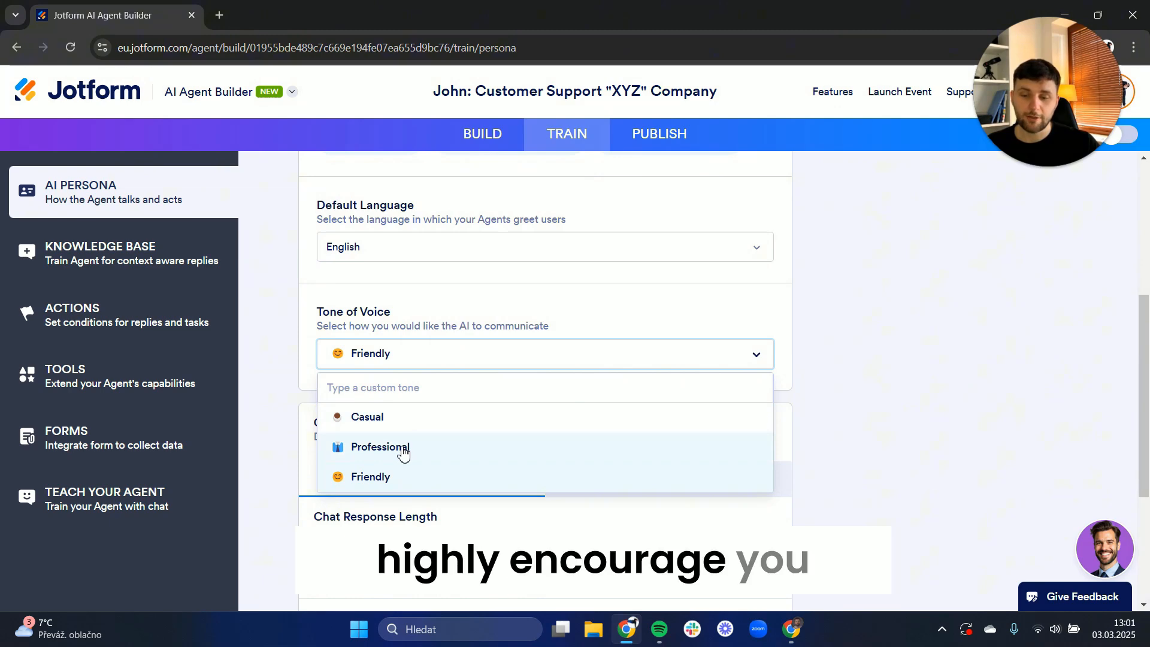
{"action": "left_click", "coordinate": [433, 456]}
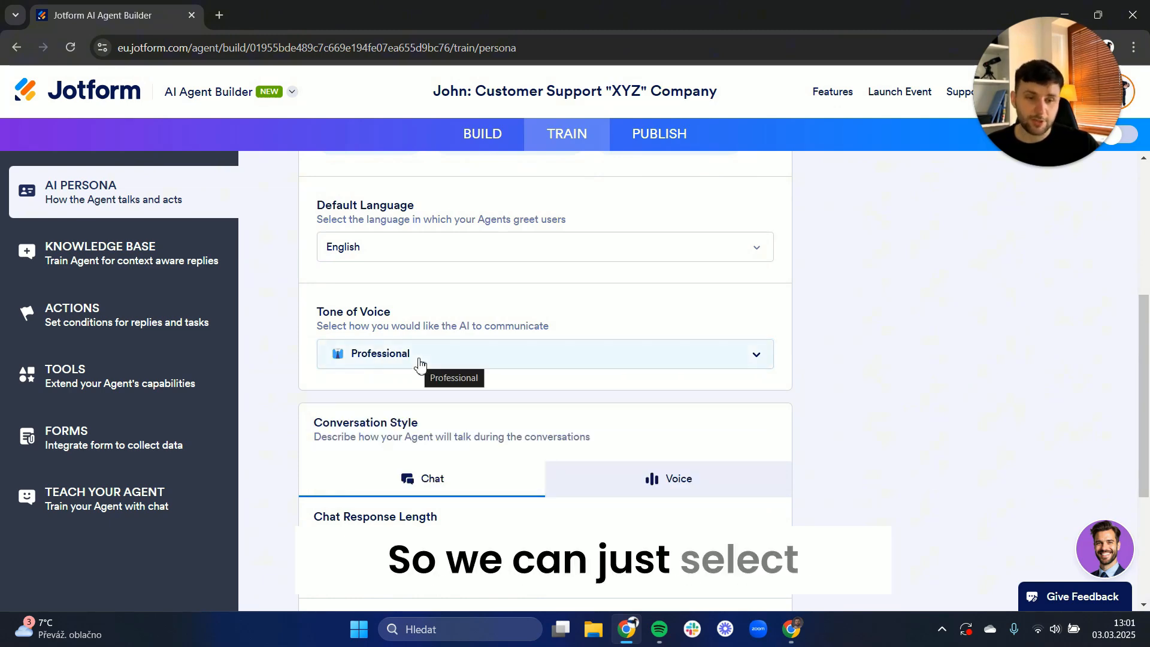
Try the different chat response lengths in the conversation style settings and set the length to Long, 100-250 characters
{"action": "scroll", "coordinate": [605, 348], "scroll_direction": "down", "scroll_amount": 3}
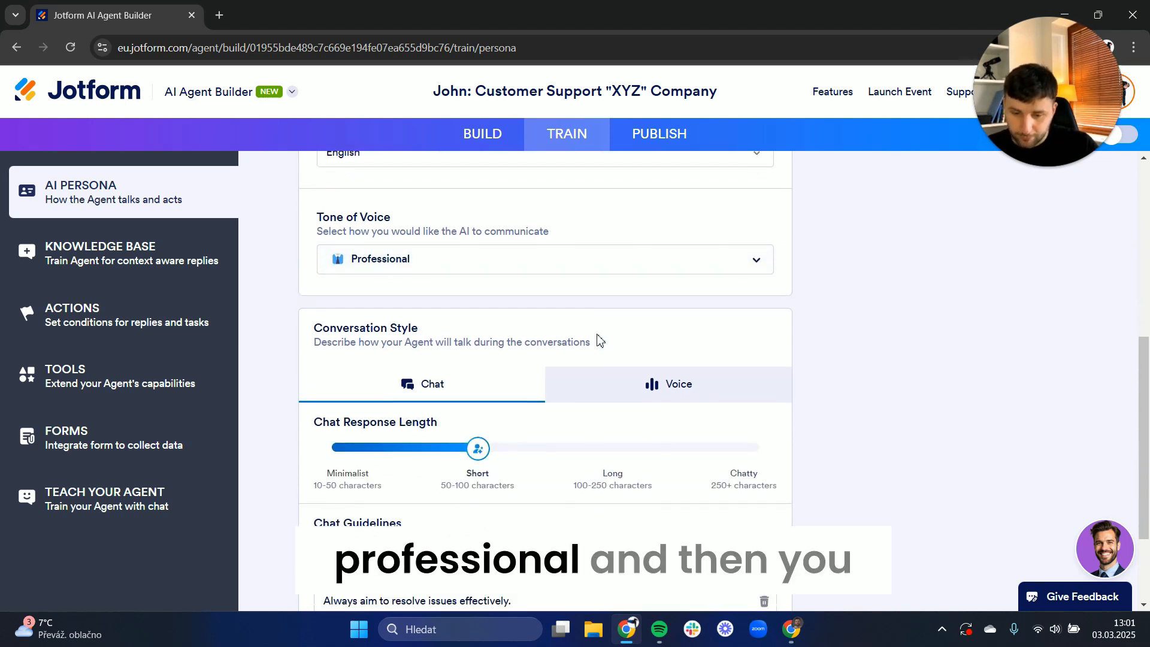
{"action": "scroll", "coordinate": [611, 338], "scroll_direction": "down", "scroll_amount": 1}
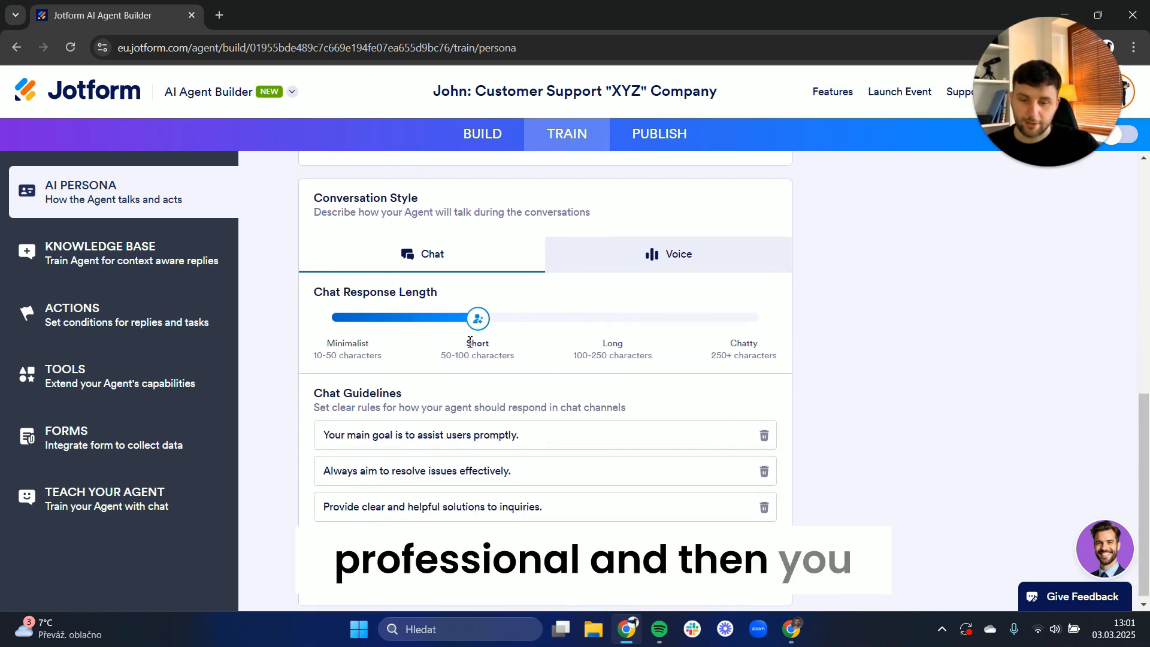
{"action": "left_click", "coordinate": [585, 326]}
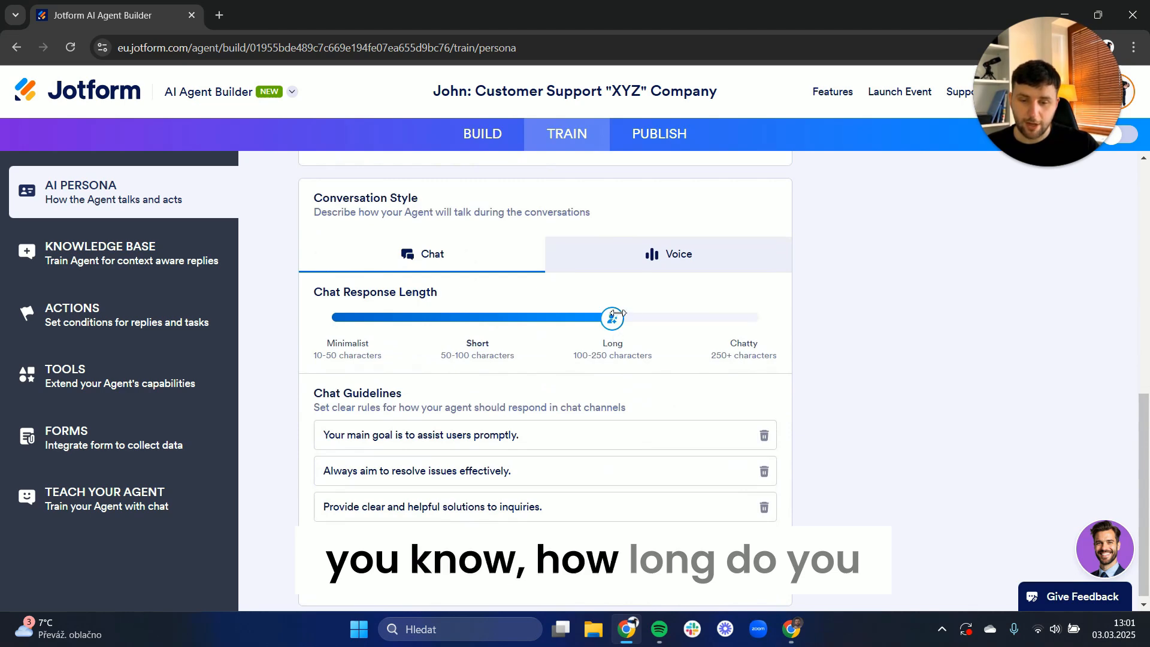
{"action": "left_click", "coordinate": [713, 326]}
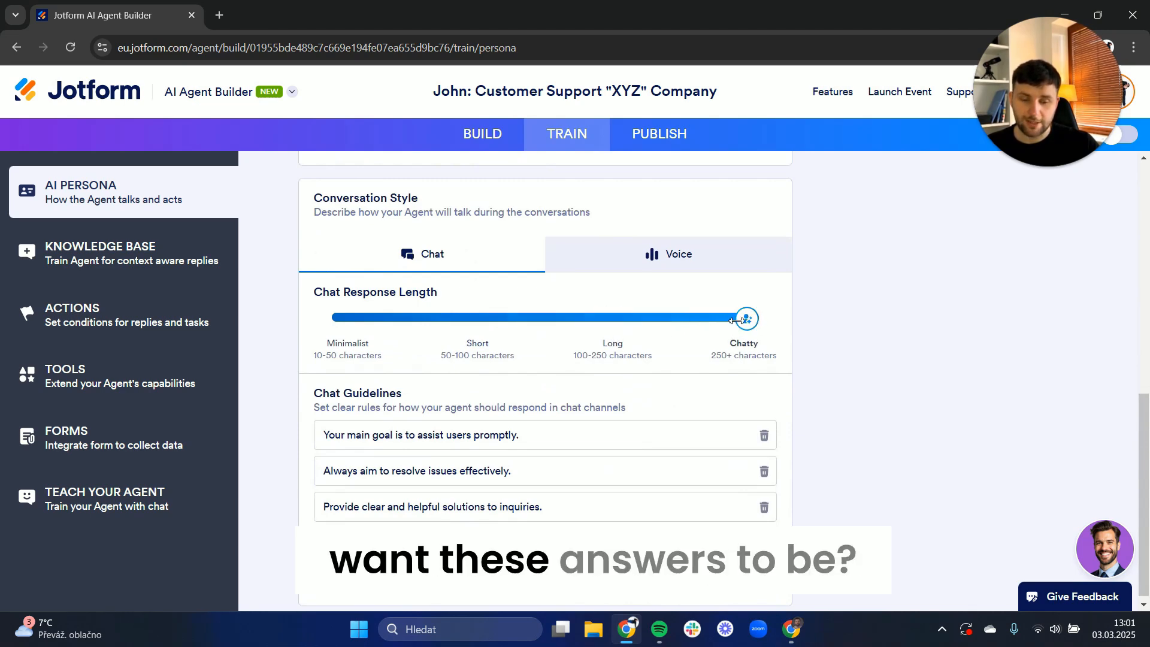
{"action": "left_click_drag", "start_coordinate": [749, 318], "coordinate": [477, 318]}
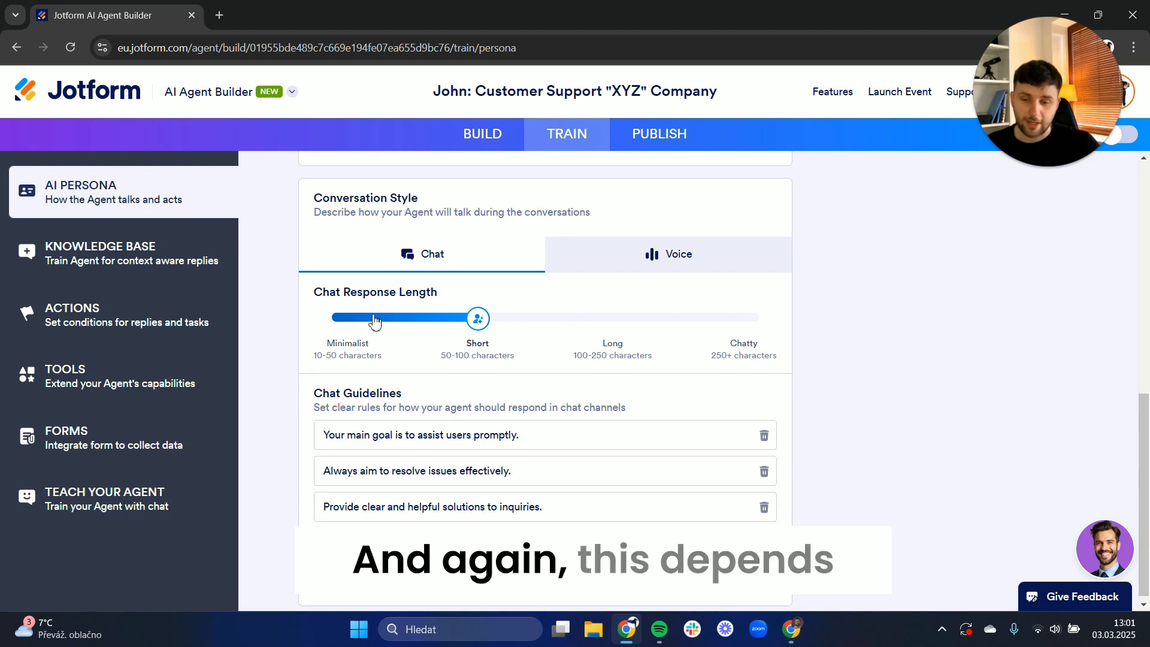
{"action": "left_click", "coordinate": [335, 323]}
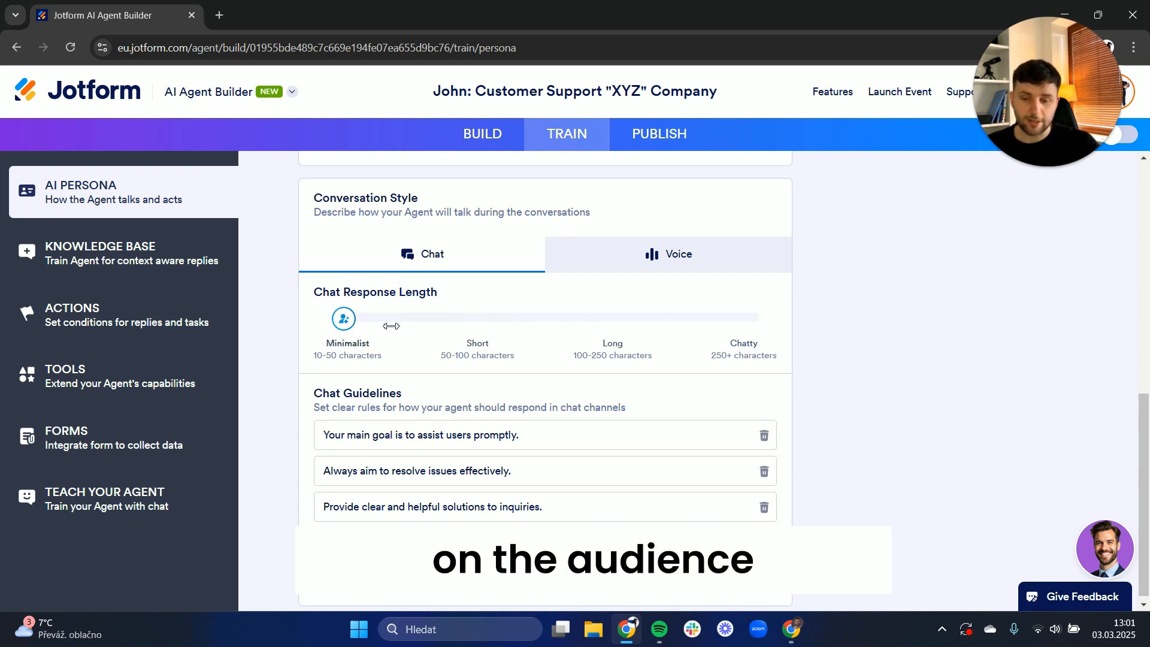
{"action": "left_click", "coordinate": [514, 327]}
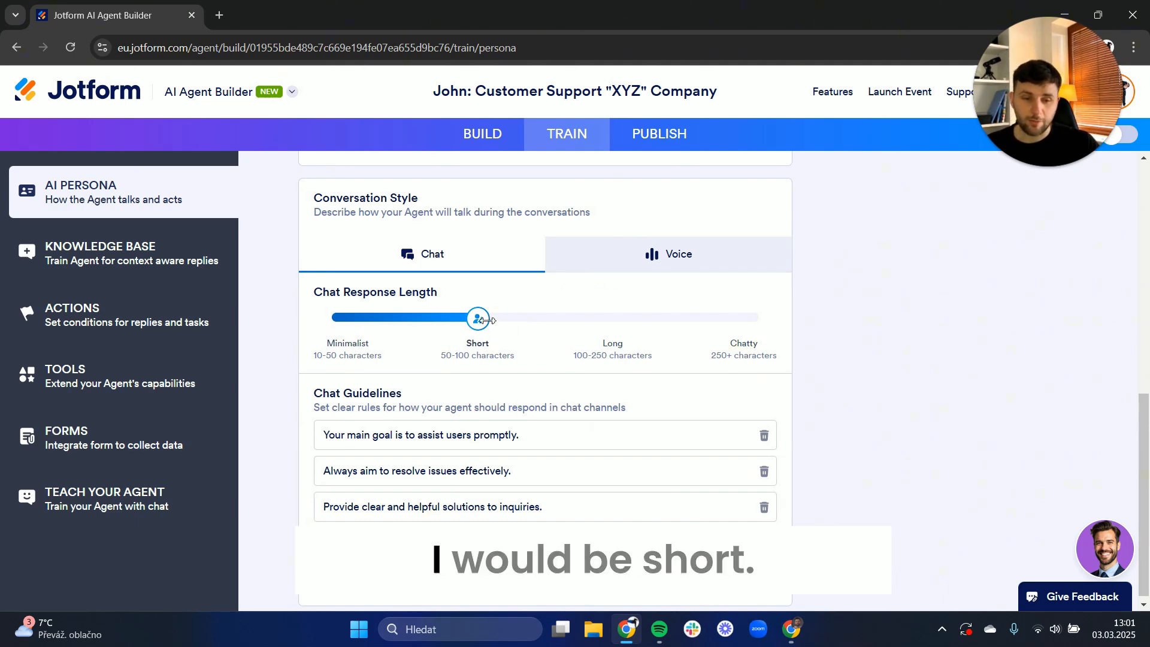
{"action": "left_click_drag", "start_coordinate": [487, 320], "coordinate": [566, 320]}
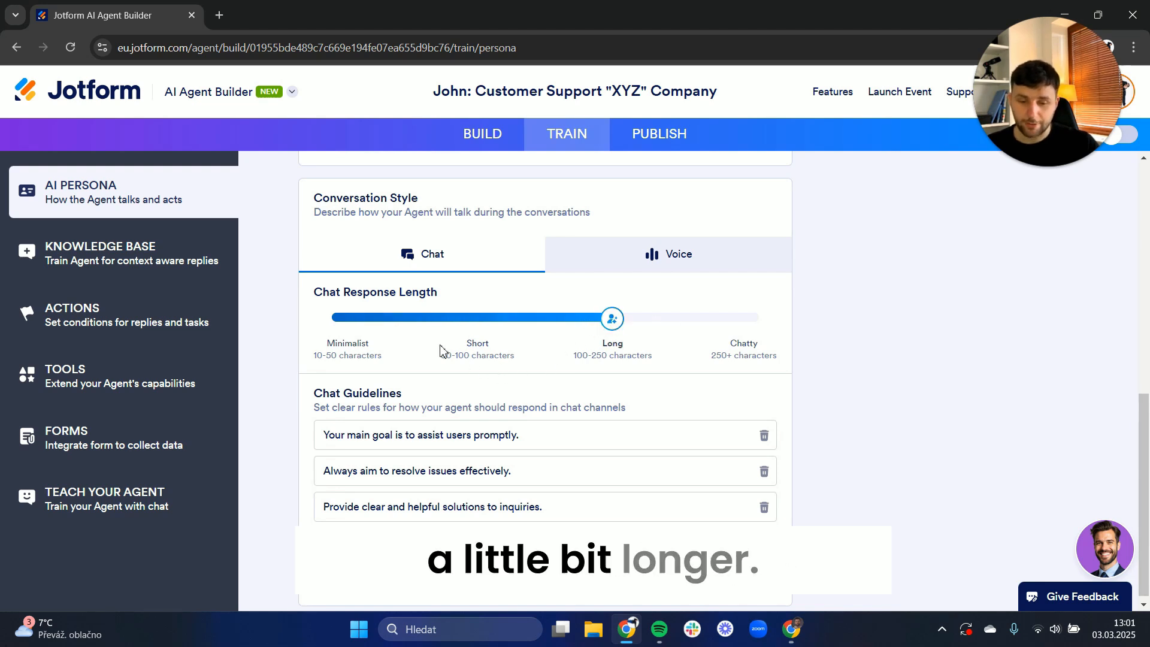
{"action": "scroll", "coordinate": [441, 351], "scroll_direction": "down", "scroll_amount": 1}
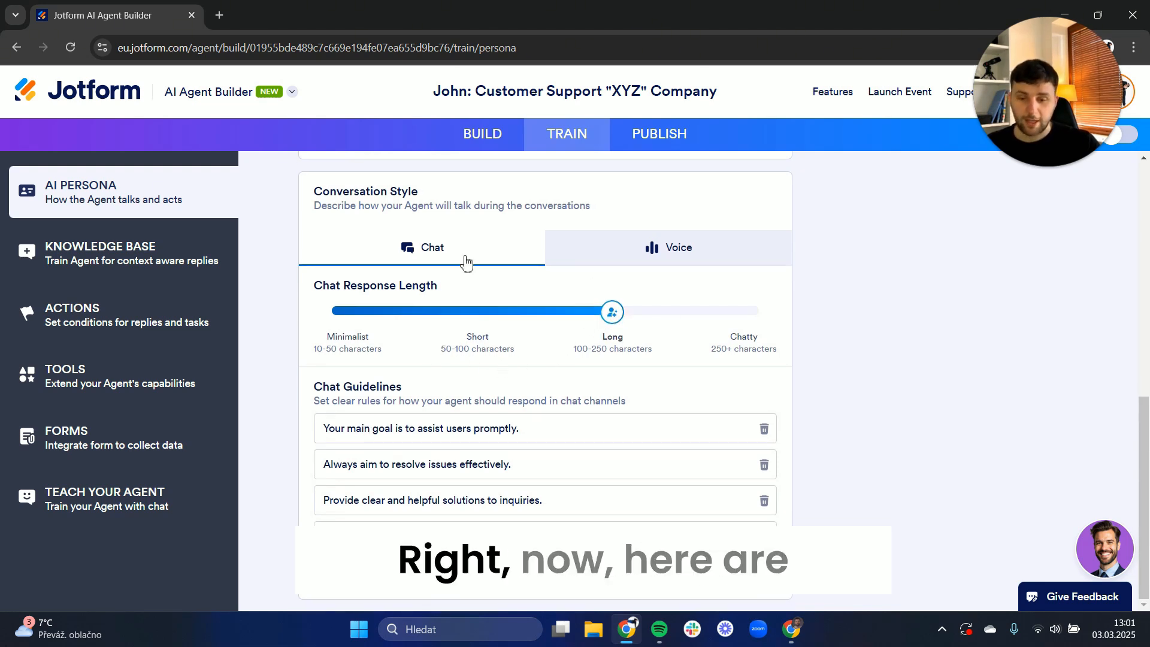
Examine the chat guidelines in the conversation style settings and review the agent's language and tone choices
{"action": "left_click_drag", "start_coordinate": [319, 396], "coordinate": [416, 387]}
{"action": "left_click", "coordinate": [418, 387]}
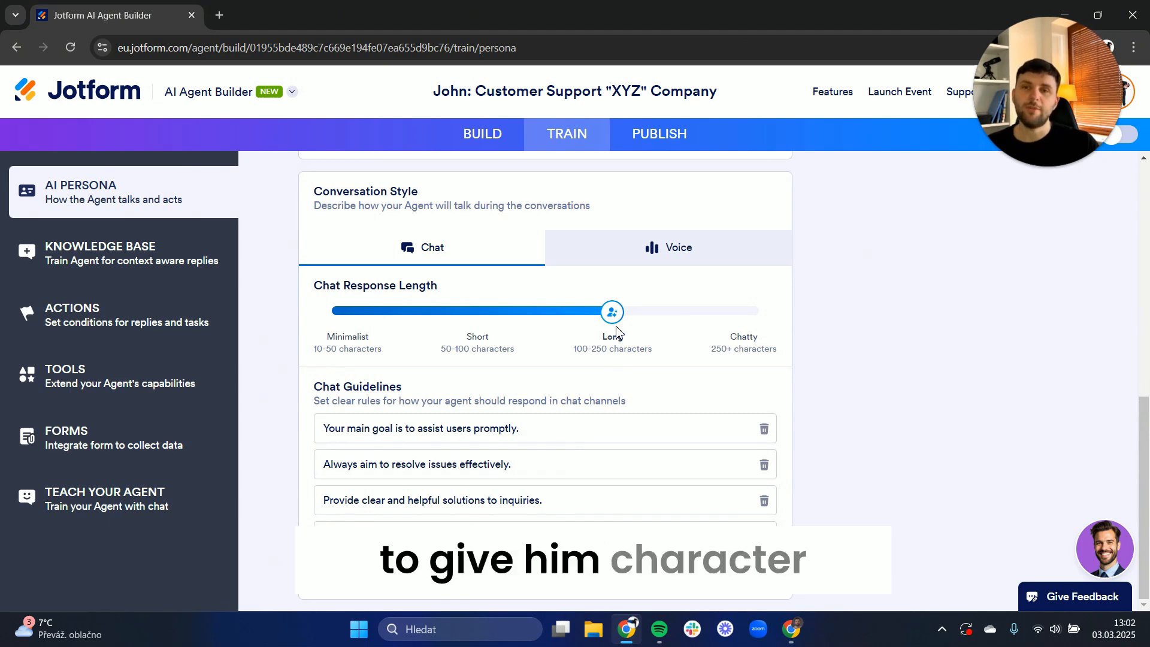
{"action": "scroll", "coordinate": [539, 498], "scroll_direction": "down", "scroll_amount": 1}
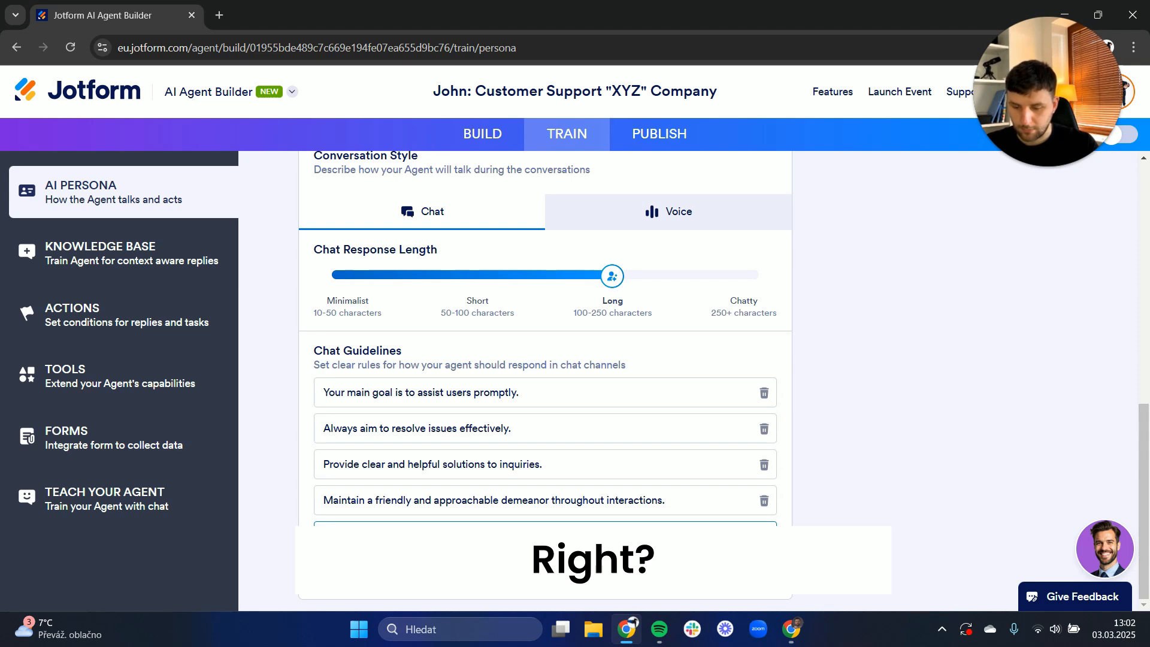
{"action": "key", "text": "Return"}
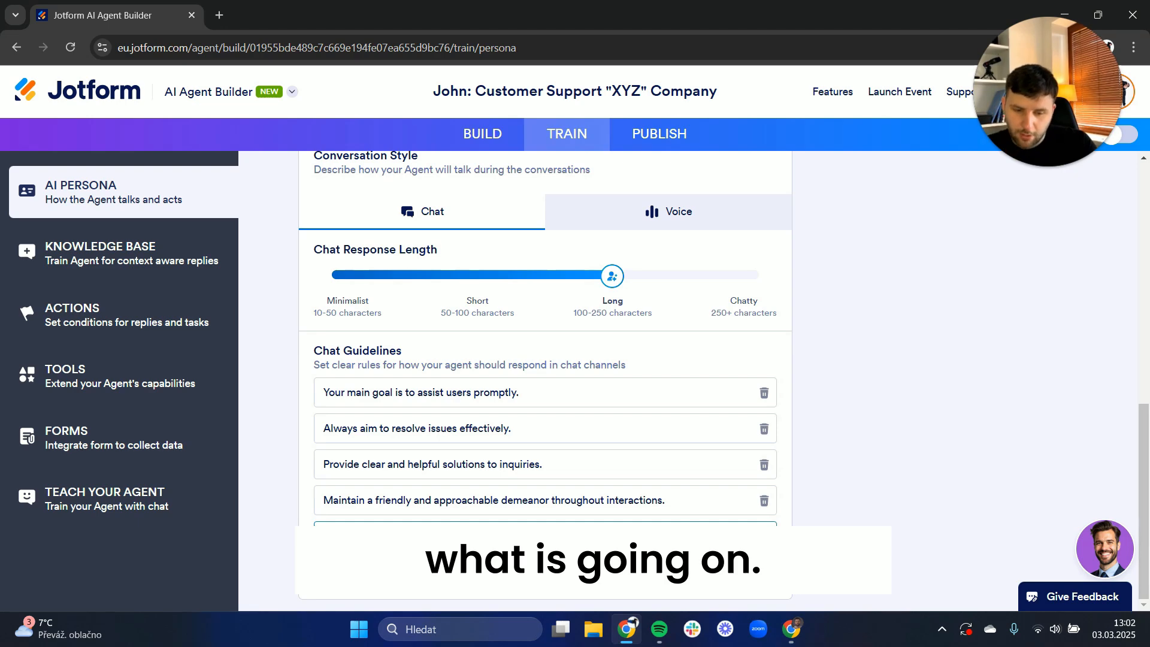
{"action": "scroll", "coordinate": [693, 172], "scroll_direction": "up", "scroll_amount": 8}
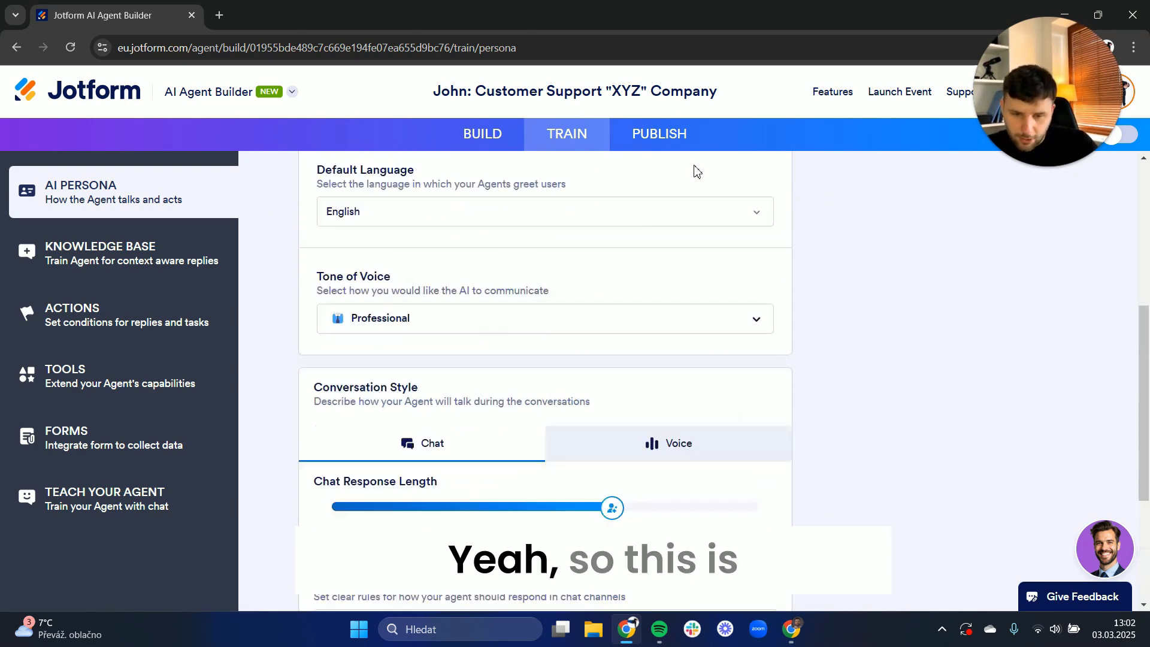
{"action": "scroll", "coordinate": [717, 290], "scroll_direction": "down", "scroll_amount": 6}
{"action": "scroll", "coordinate": [717, 290], "scroll_direction": "down", "scroll_amount": 2}
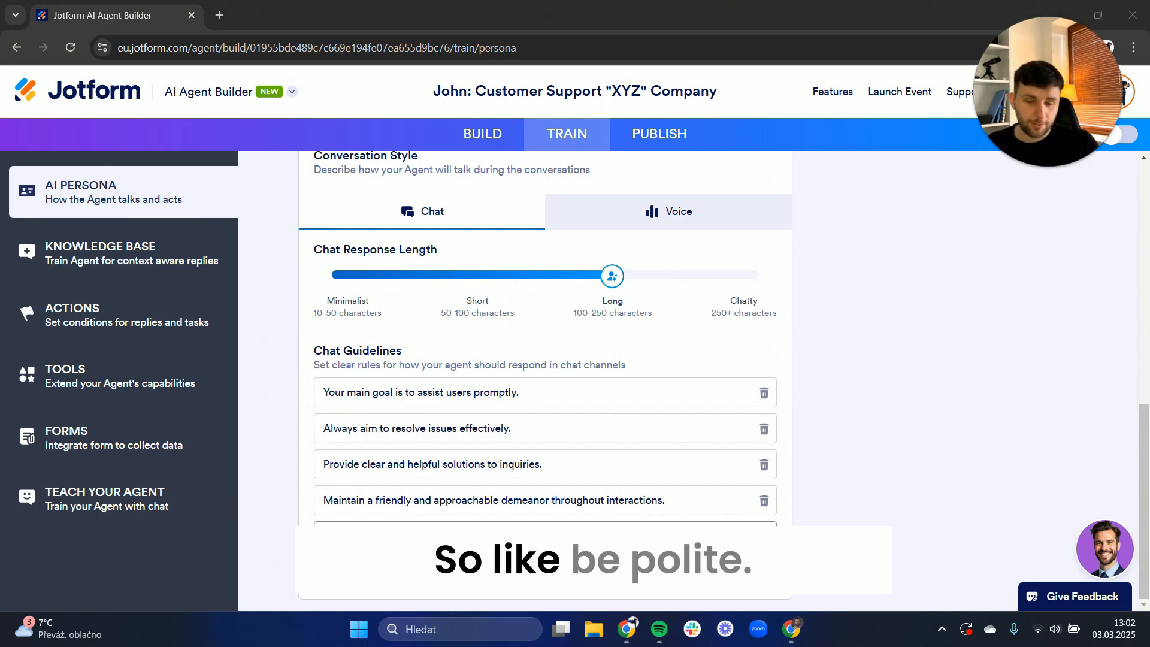
Check the voice response length and voice guidelines, return to the chat conversation style, and review the persona settings
{"action": "scroll", "coordinate": [660, 357], "scroll_direction": "up", "scroll_amount": 1}
{"action": "scroll", "coordinate": [650, 358], "scroll_direction": "up", "scroll_amount": 2}
{"action": "left_click", "coordinate": [656, 289]}
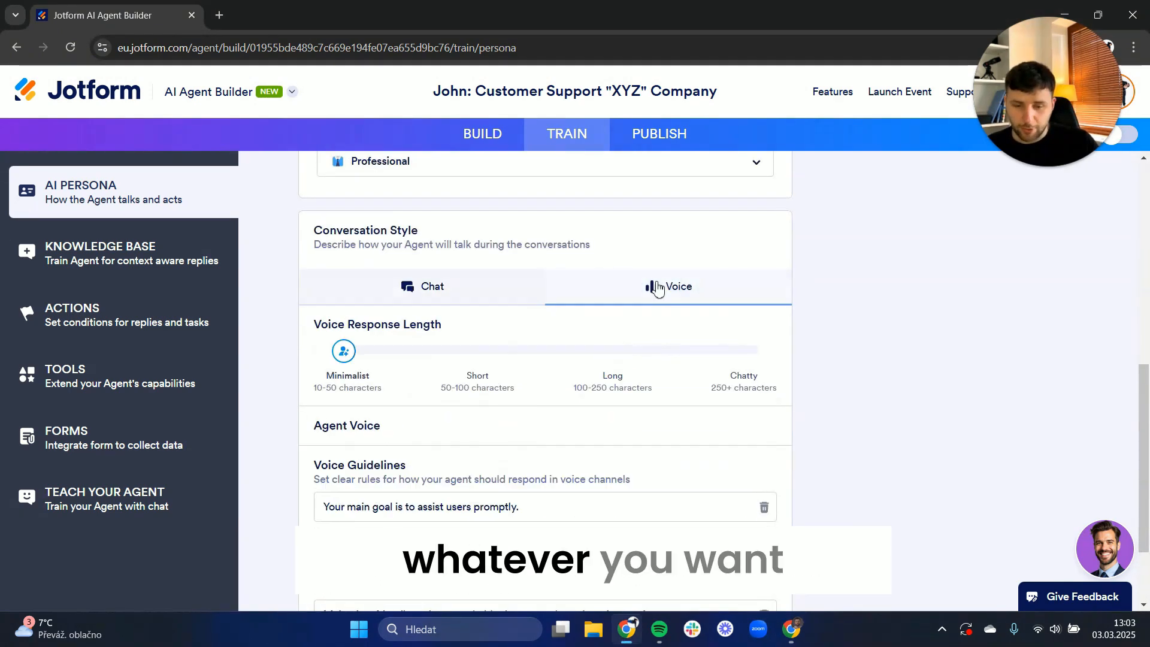
{"action": "scroll", "coordinate": [461, 285], "scroll_direction": "down", "scroll_amount": 4}
{"action": "scroll", "coordinate": [591, 431], "scroll_direction": "up", "scroll_amount": 5}
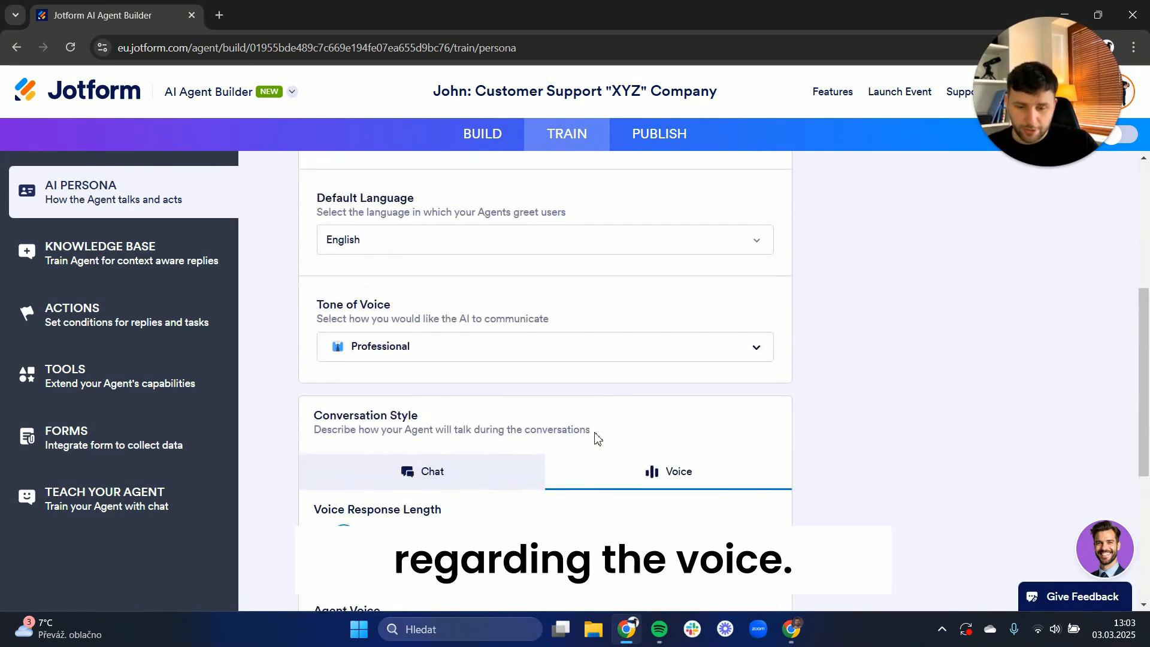
{"action": "scroll", "coordinate": [672, 346], "scroll_direction": "down", "scroll_amount": 2}
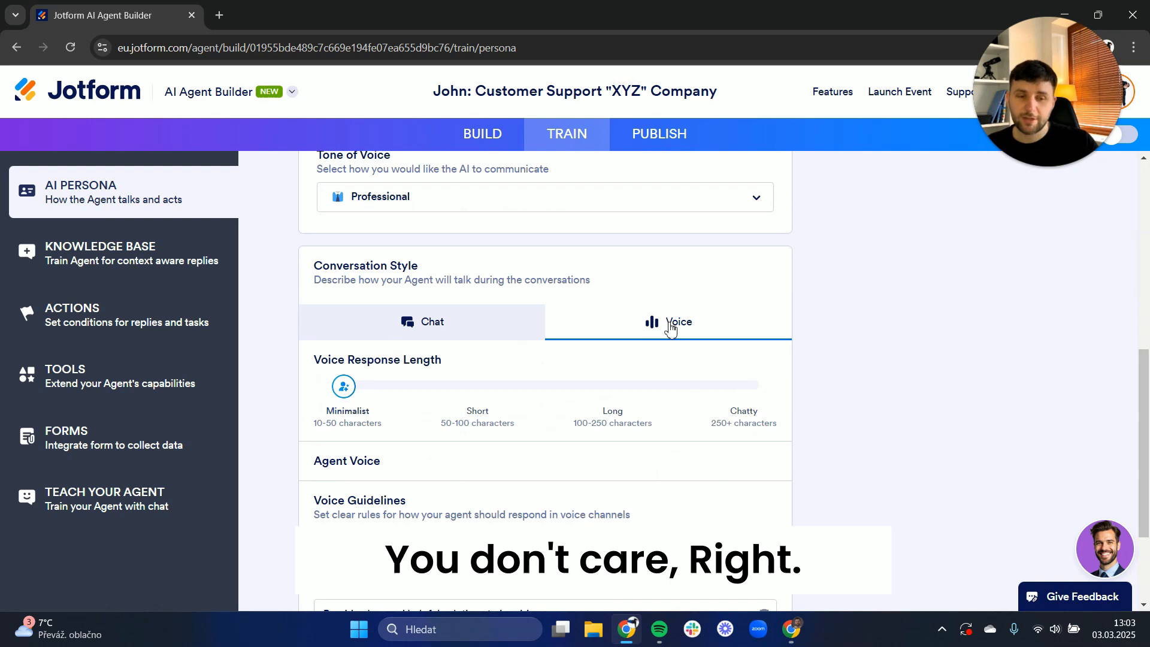
{"action": "left_click", "coordinate": [485, 324]}
{"action": "scroll", "coordinate": [483, 321], "scroll_direction": "down", "scroll_amount": 2}
{"action": "scroll", "coordinate": [574, 406], "scroll_direction": "up", "scroll_amount": 7}
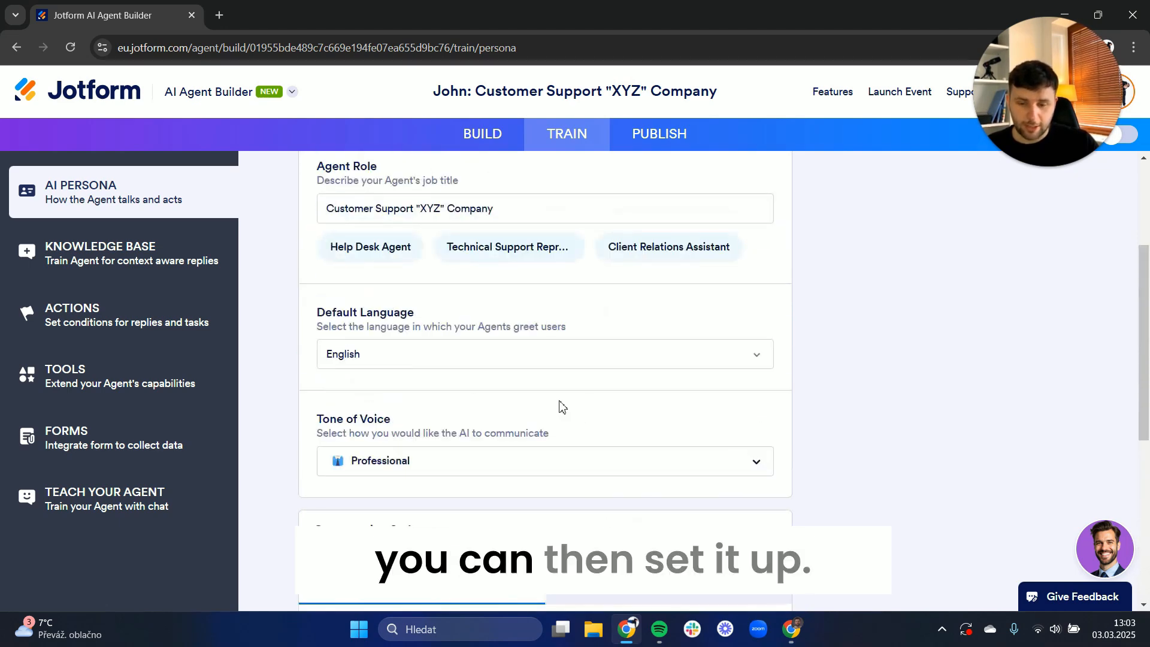
{"action": "scroll", "coordinate": [547, 402], "scroll_direction": "up", "scroll_amount": 2}
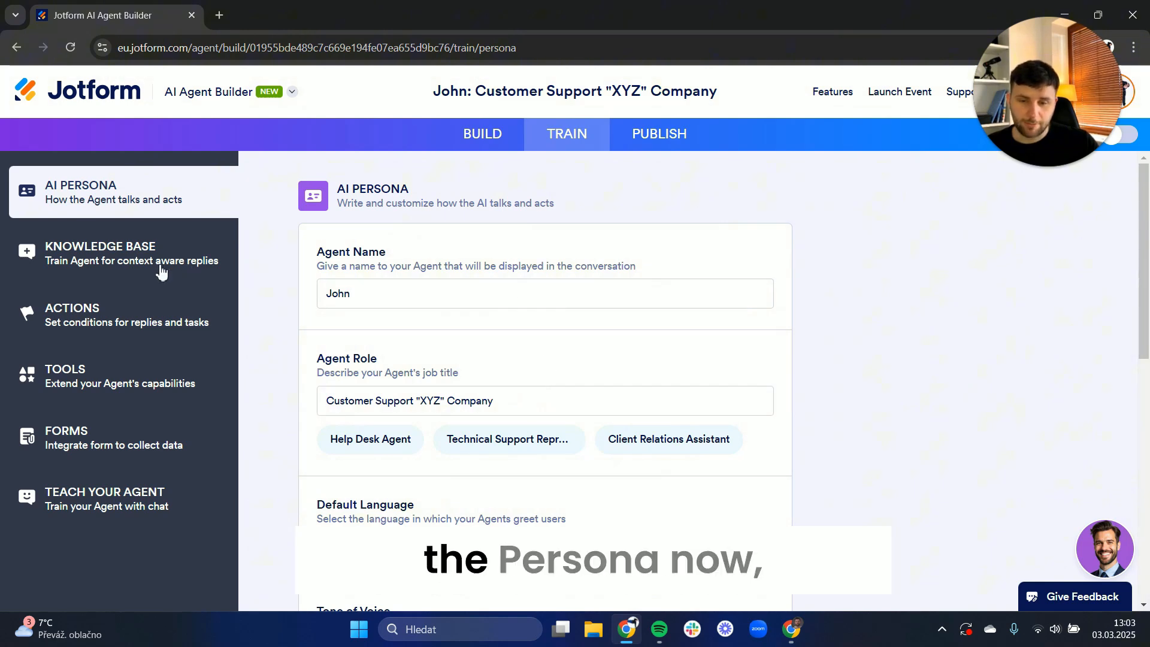
Open the agent's Knowledge Base training and look at the form for text-based knowledge, returning to the source options
{"action": "left_click", "coordinate": [114, 267]}
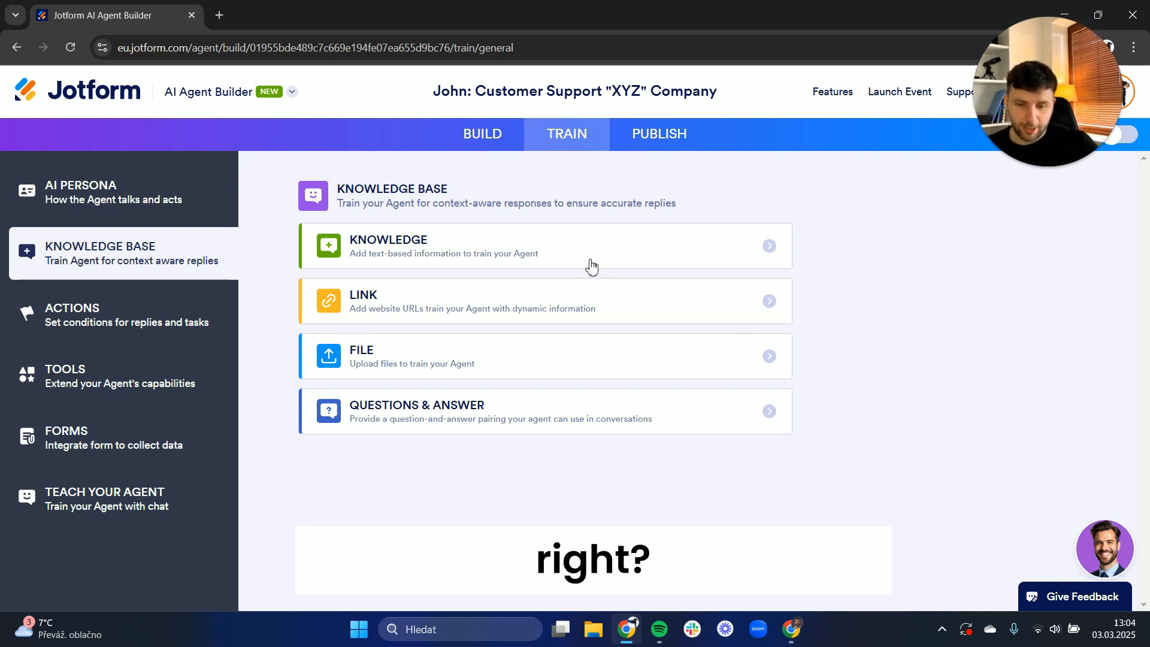
{"action": "left_click", "coordinate": [581, 246]}
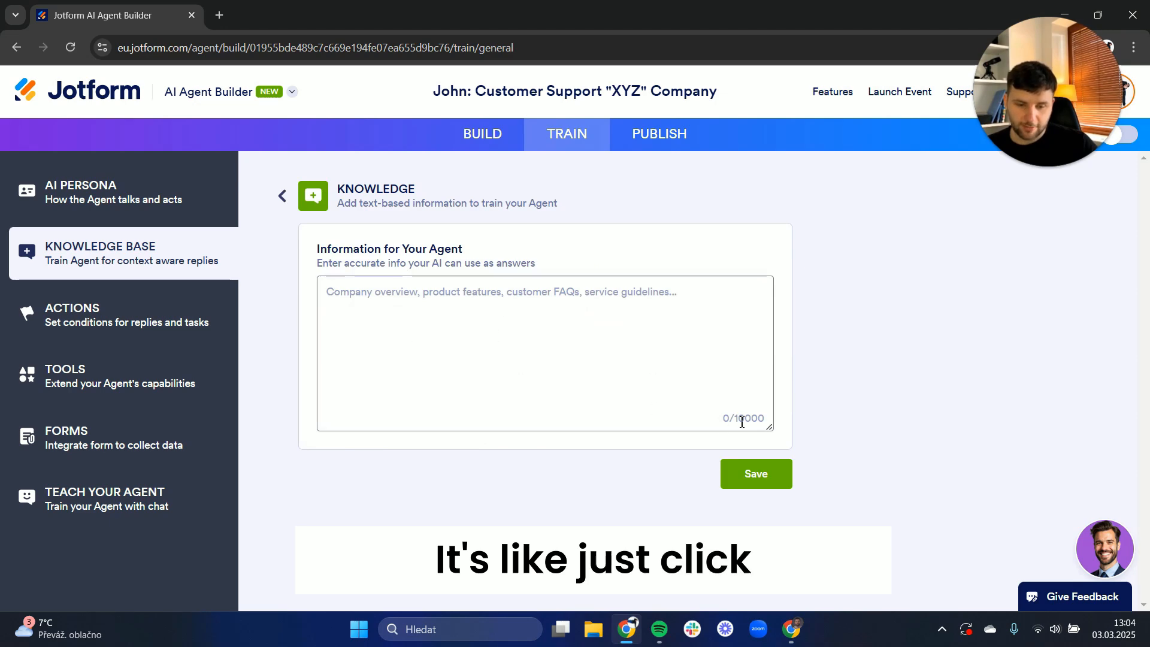
{"action": "left_click", "coordinate": [282, 196]}
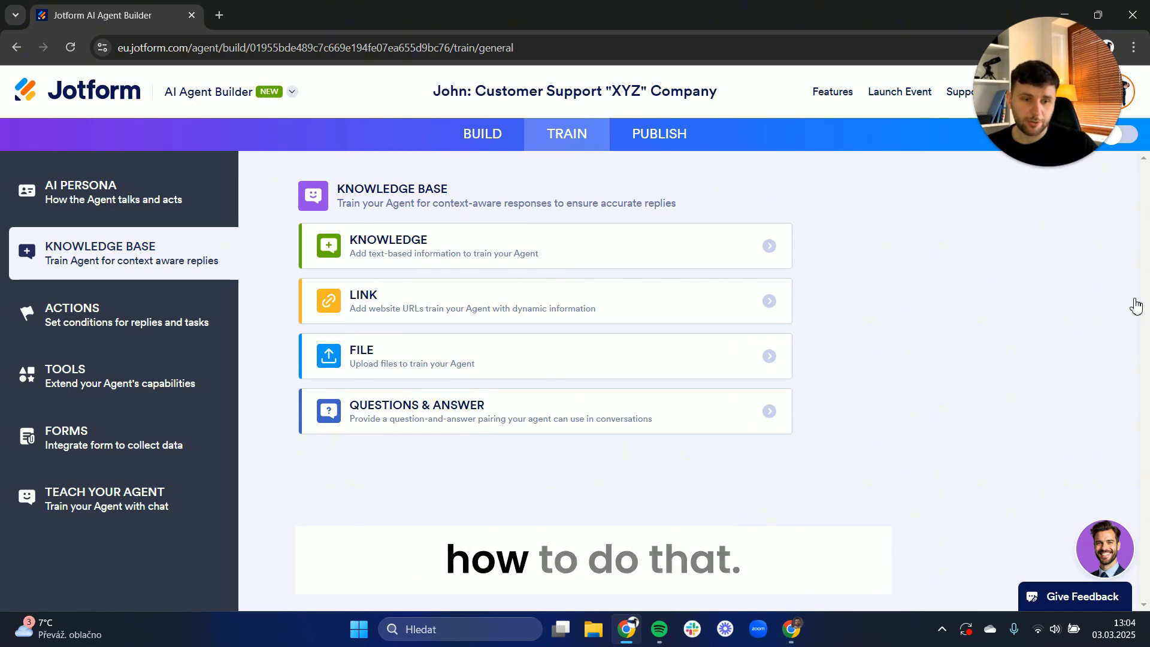
Switch to ChatGPT and write "Hey, i am training my chatbot, I will give it an information/knowledge so that he 's able to actually respond with"
{"action": "key", "text": "alt+Tab"}
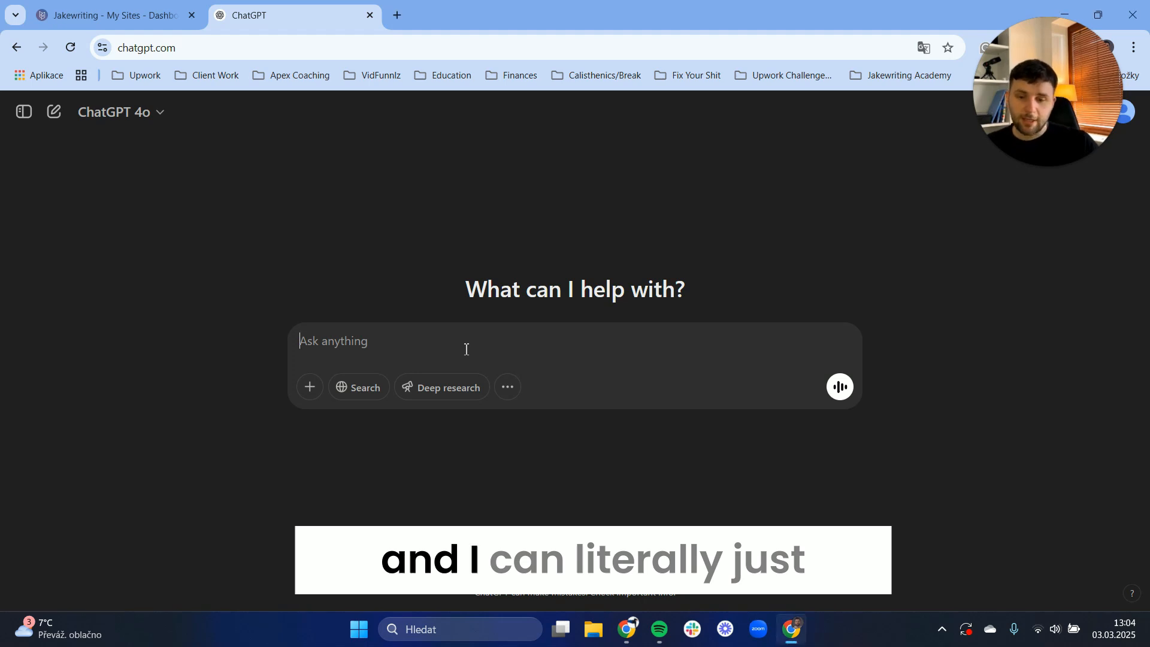
{"action": "left_click", "coordinate": [463, 344]}
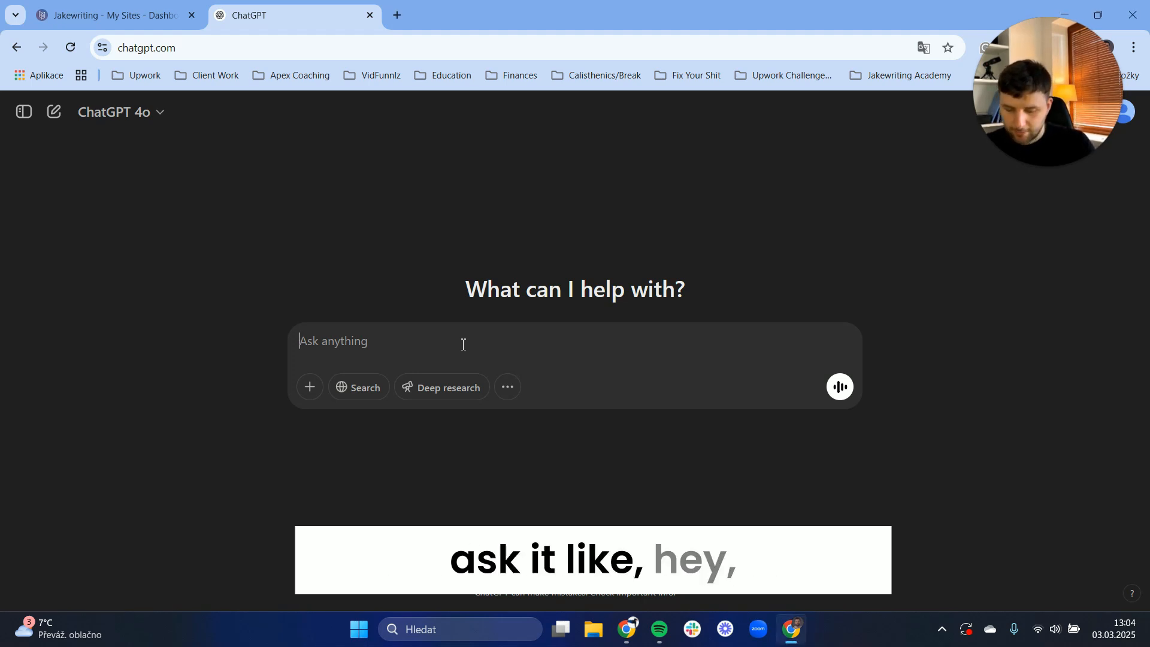
{"action": "type", "text": ", i am training my chatbot, "}
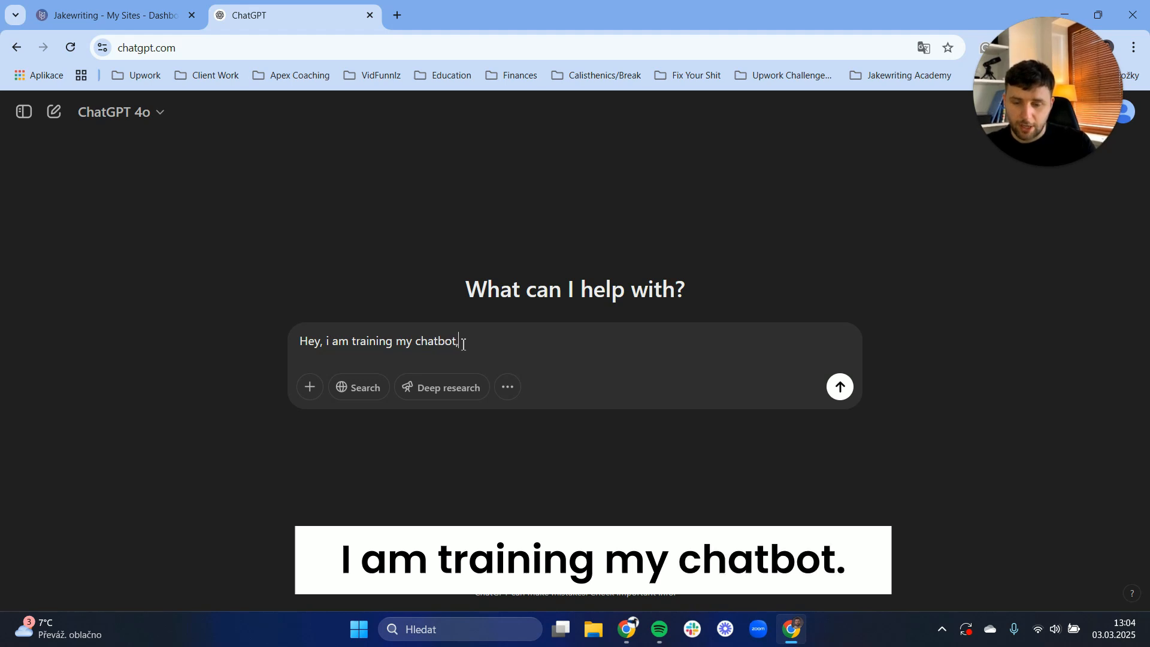
{"action": "type", "text": "can you p"}
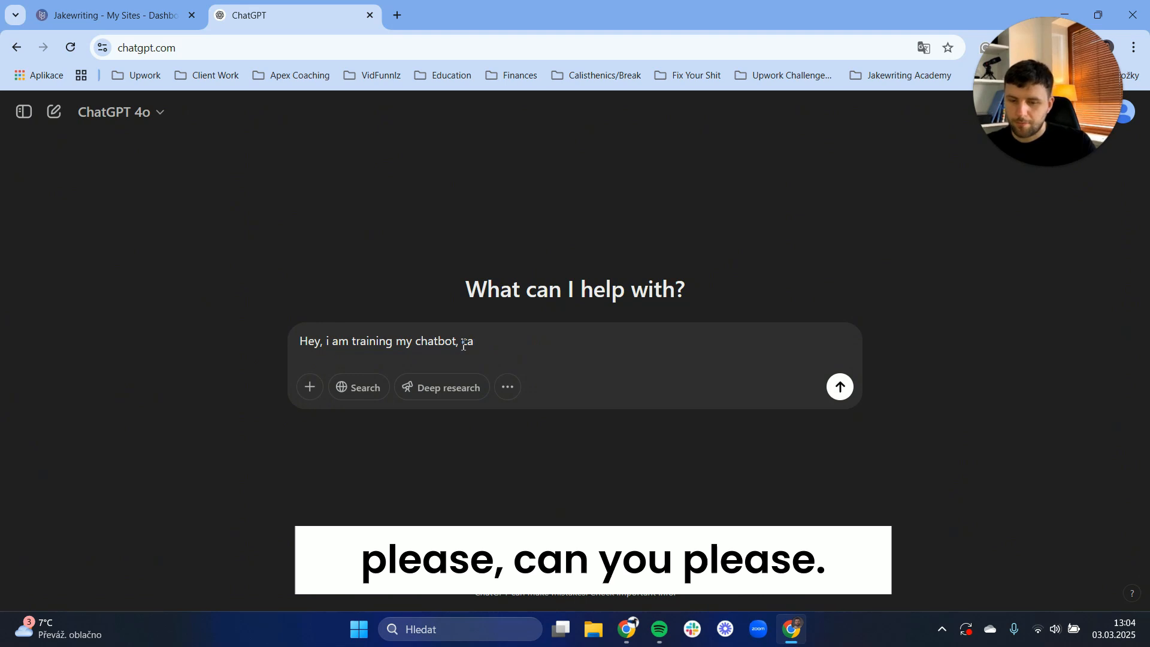
{"action": "type", "text": "I will give "}
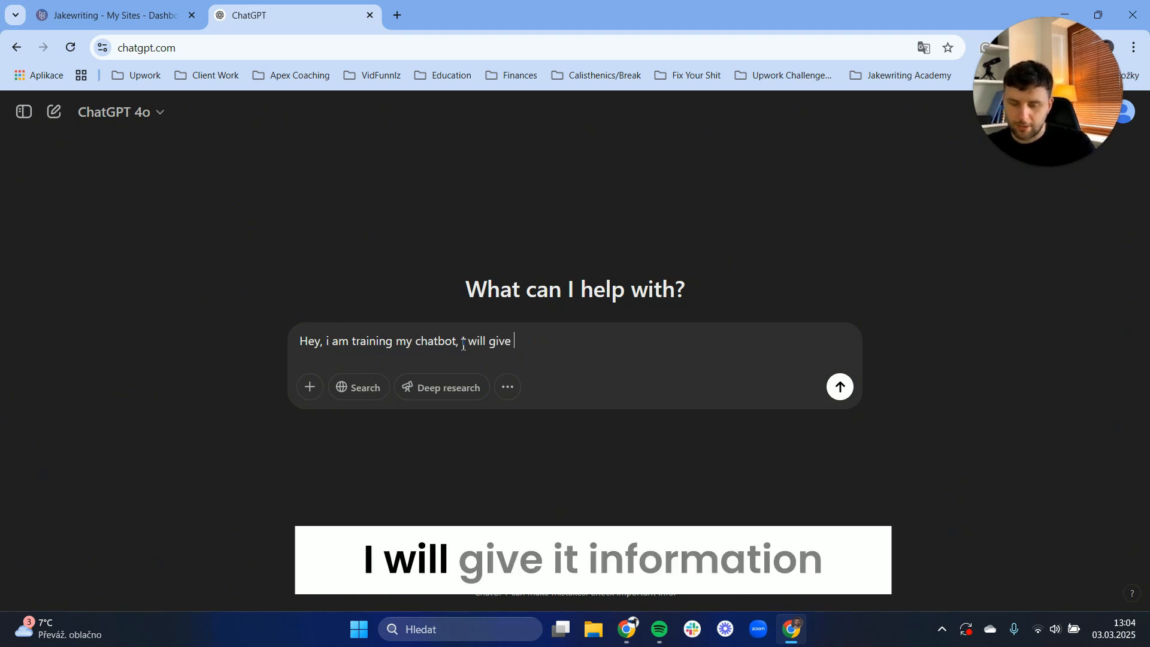
{"action": "type", "text": "it "}
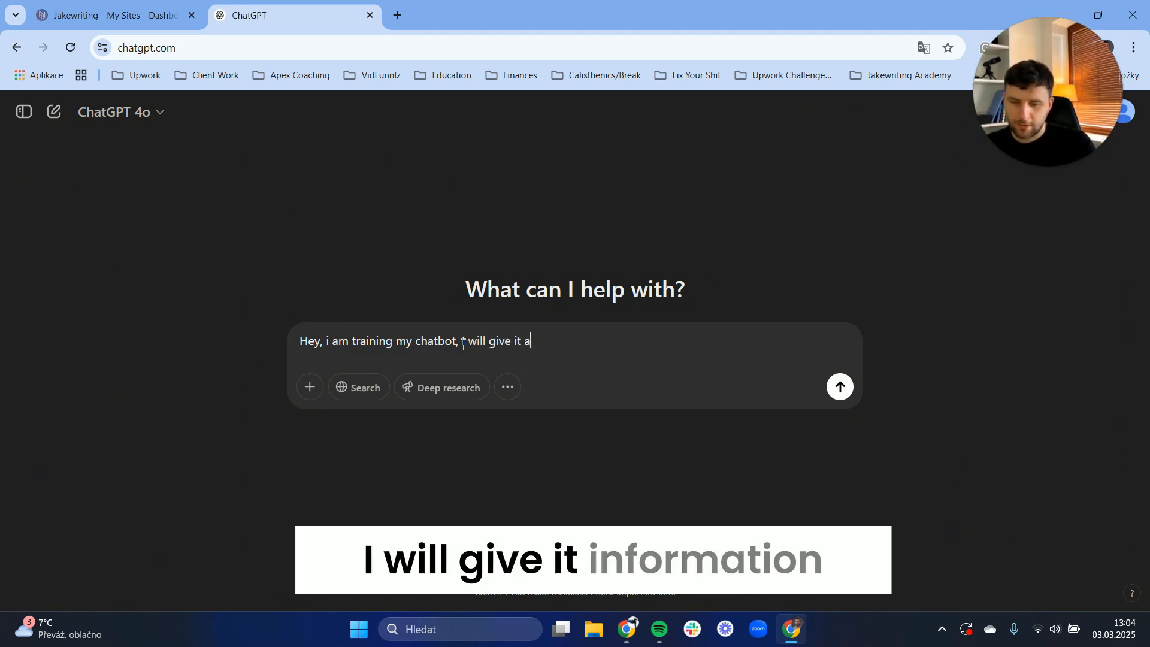
{"action": "type", "text": "an in"}
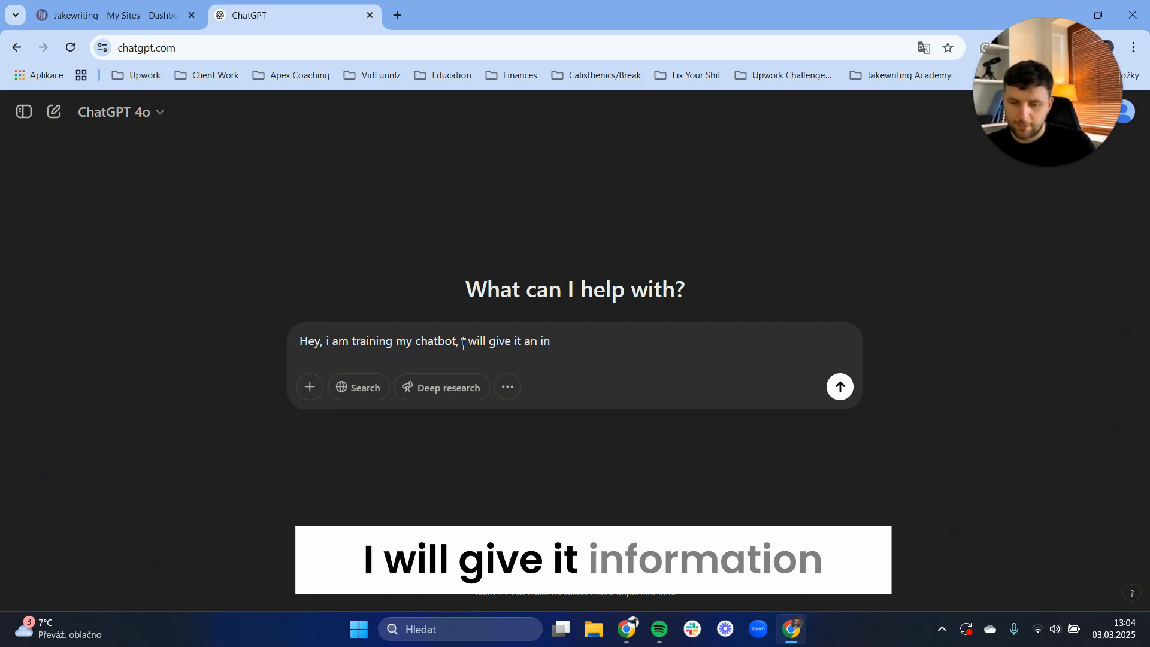
{"action": "type", "text": "formation/k"}
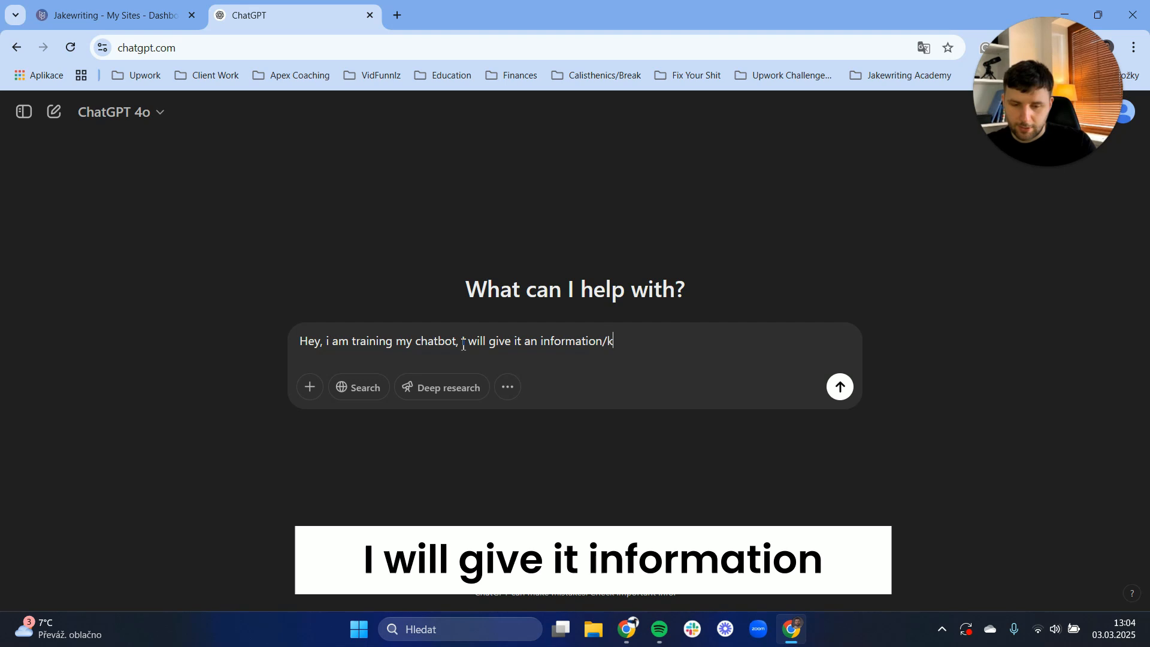
{"action": "type", "text": "nowledge so tha"}
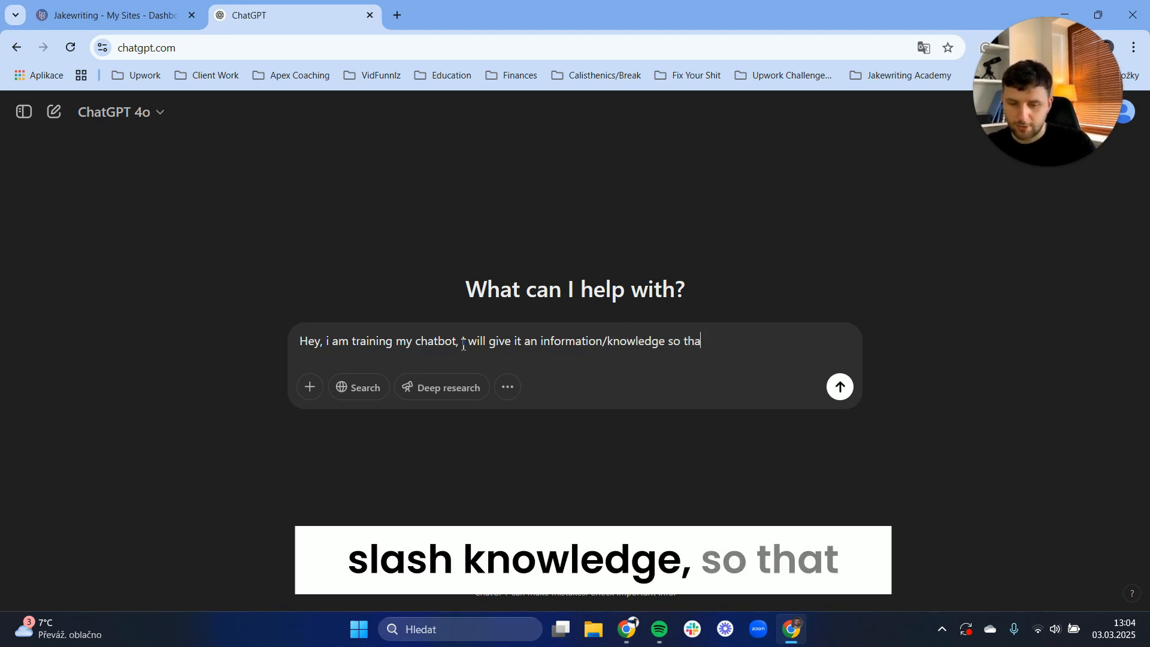
{"action": "type", "text": "t he 's a"}
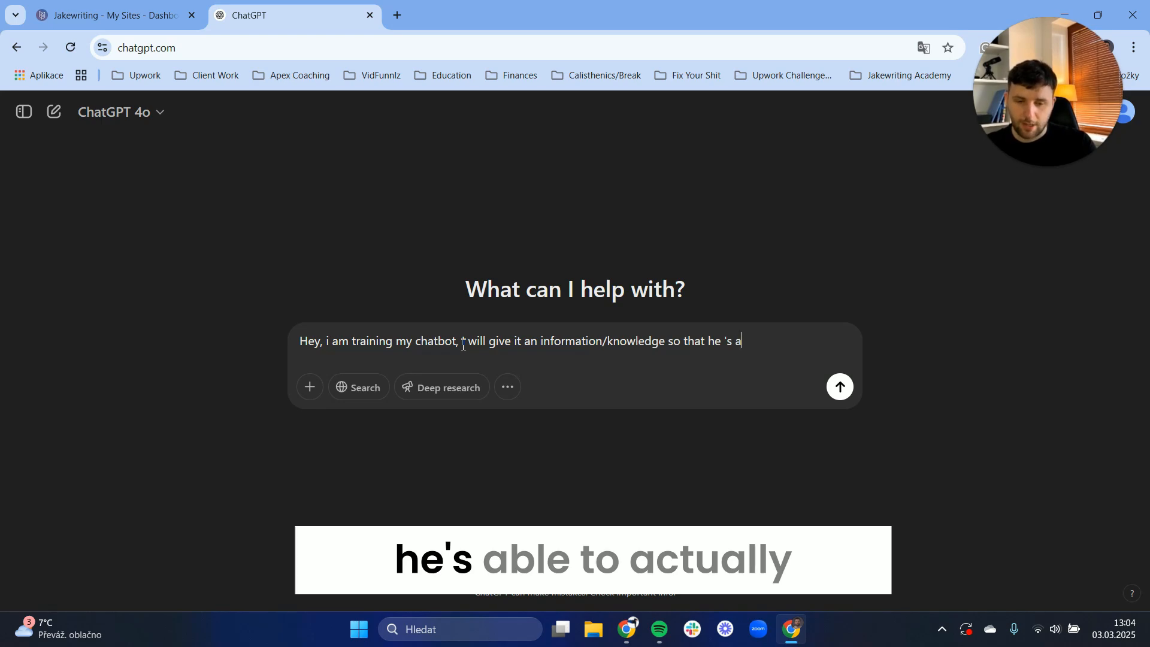
{"action": "type", "text": "ble to ac"}
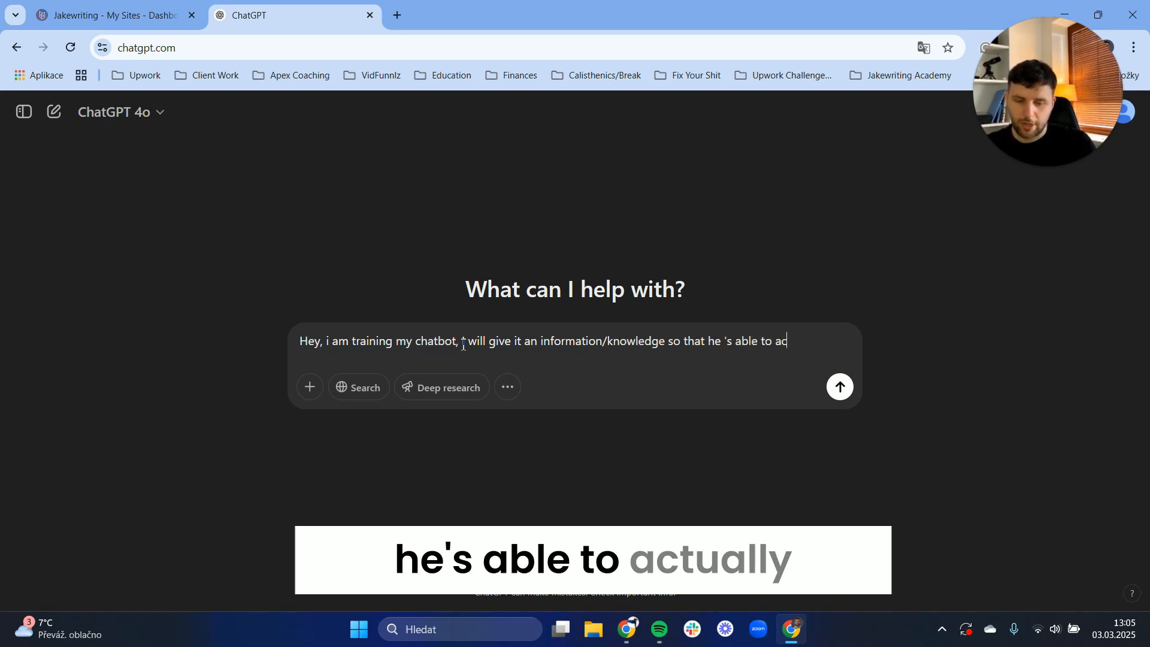
{"action": "type", "text": "tually r"}
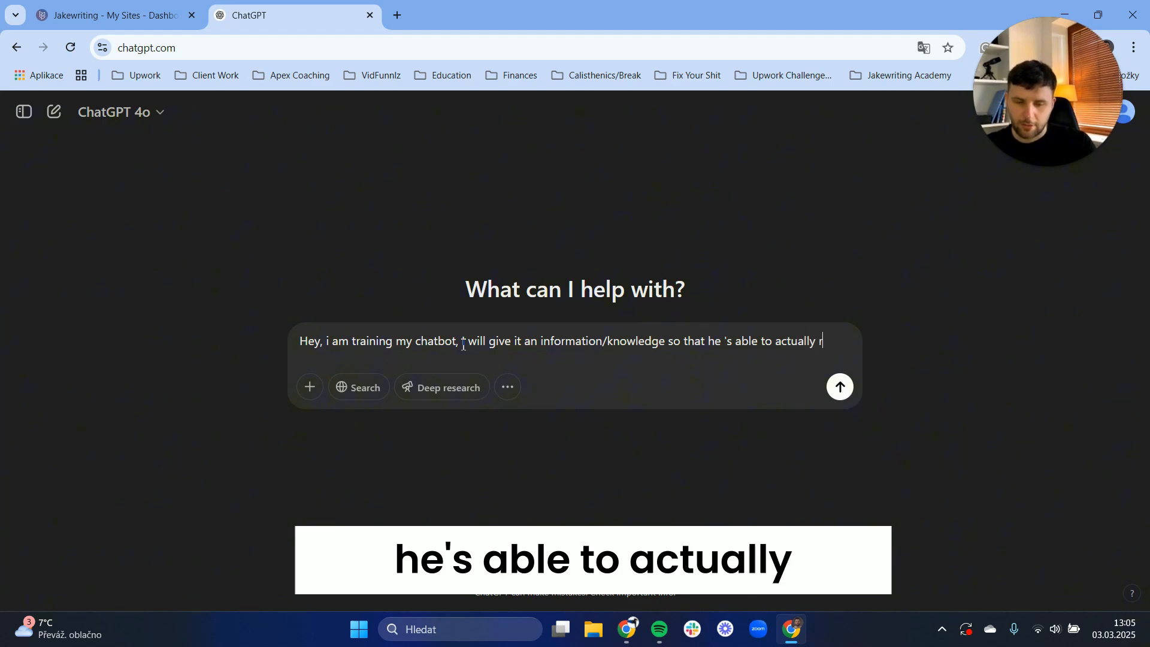
{"action": "type", "text": "espond with "}
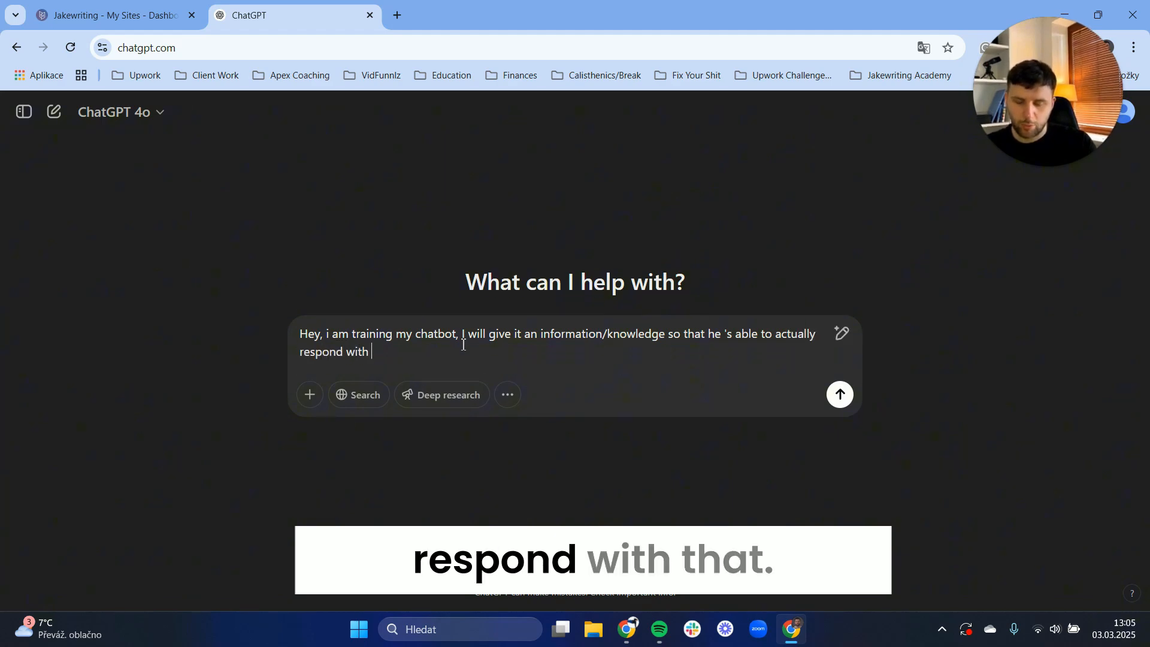
Continue the prompt with "facts. If i give you all the knowledge about my business - i will give"
{"action": "type", "text": "facts. If i give"}
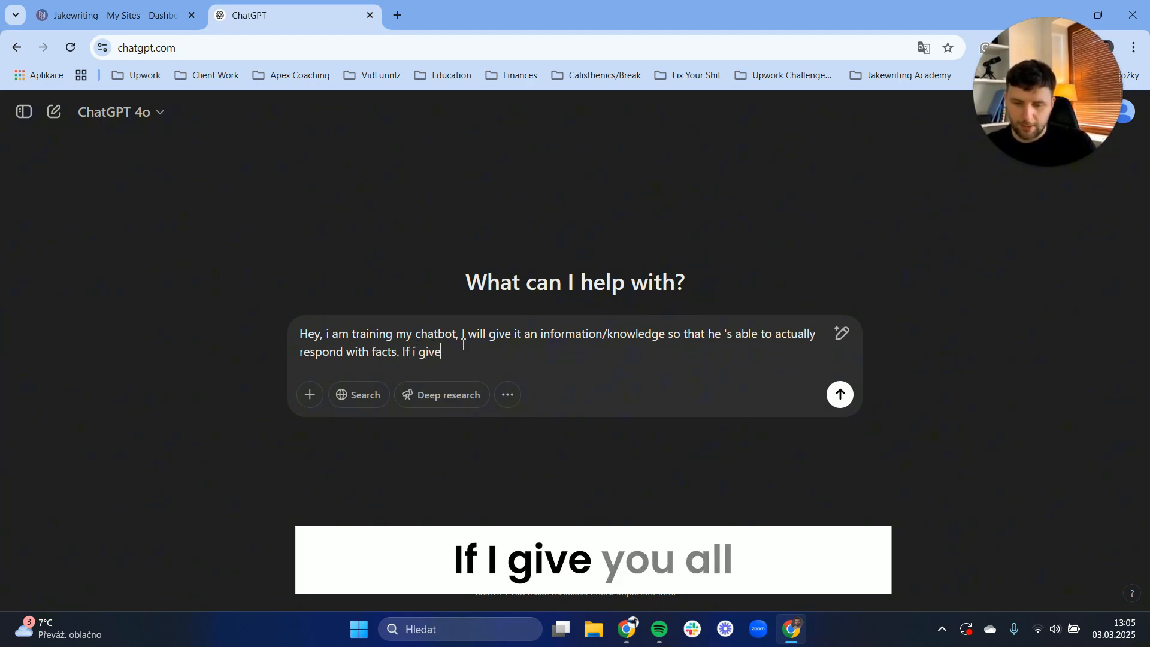
{"action": "type", "text": " you all the kn"}
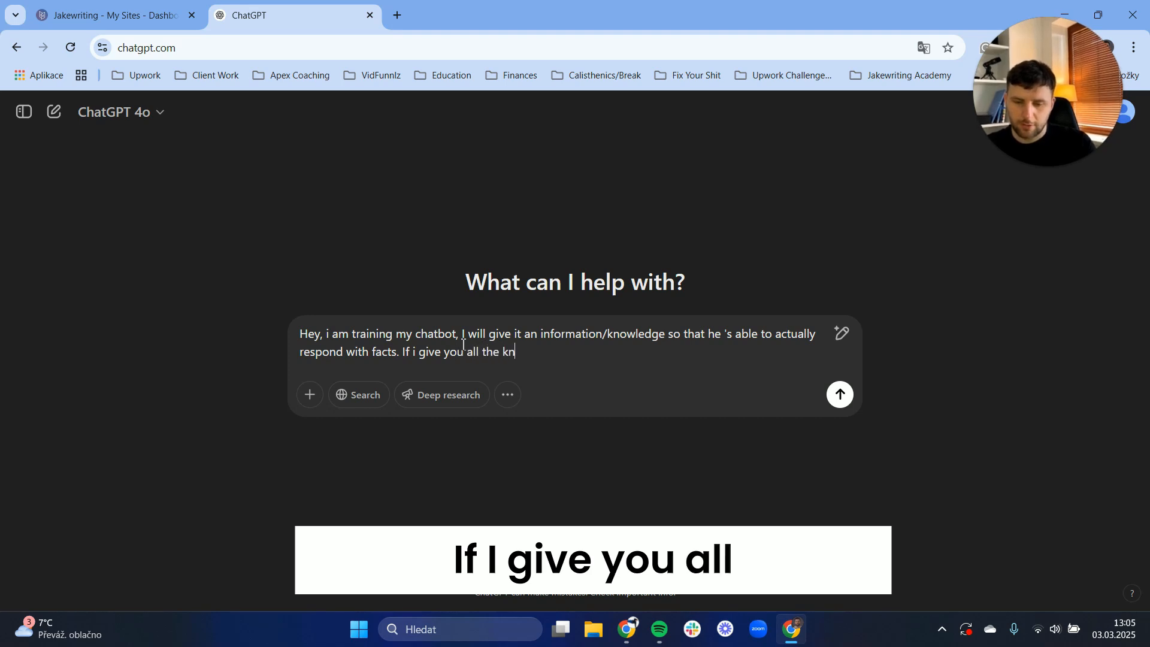
{"action": "type", "text": "owledge about my business"}
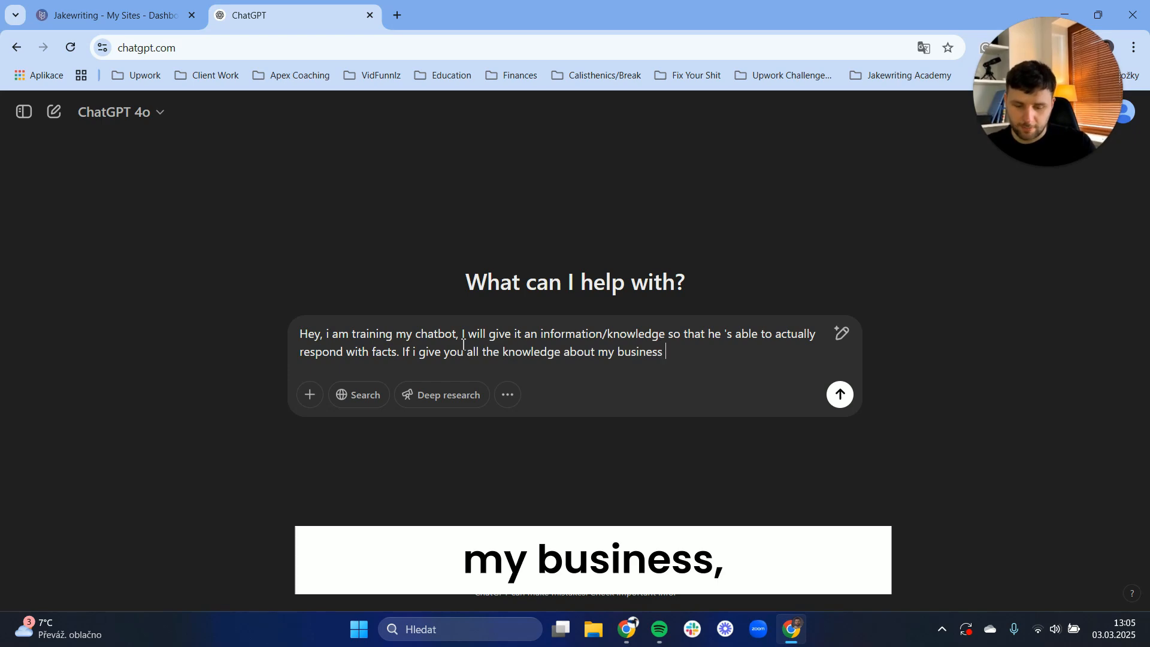
{"action": "type", "text": " -  i will give"}
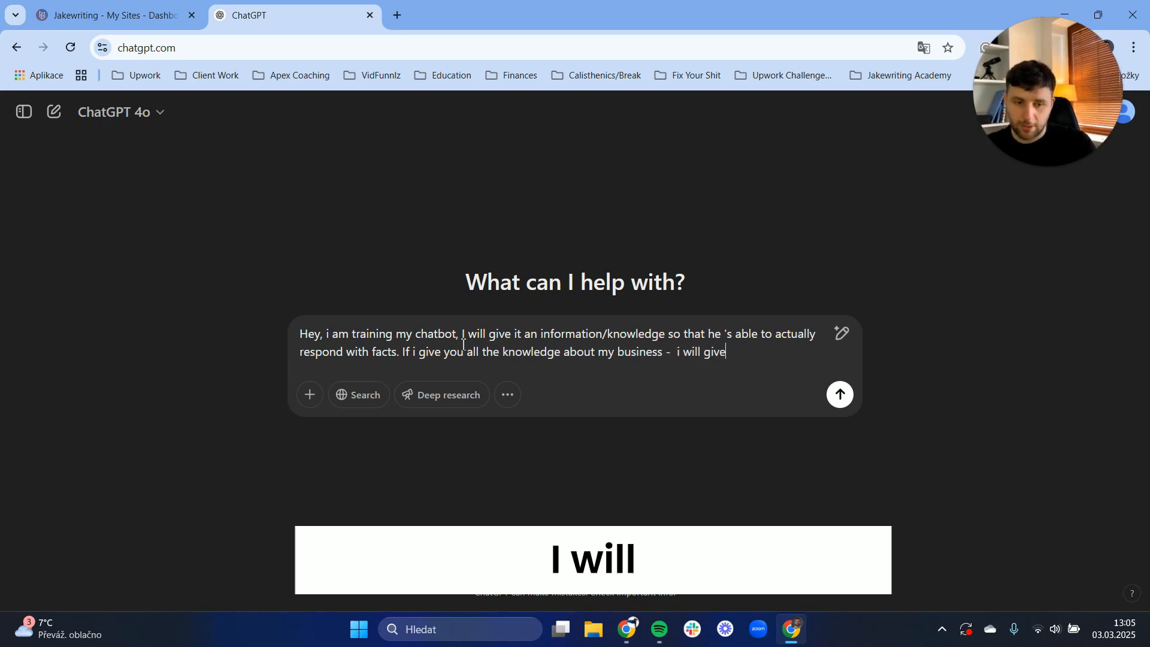
Continue the prompt with "you a website copy and then based on that can you please sort the information into"
{"action": "type", "text": " you a web"}
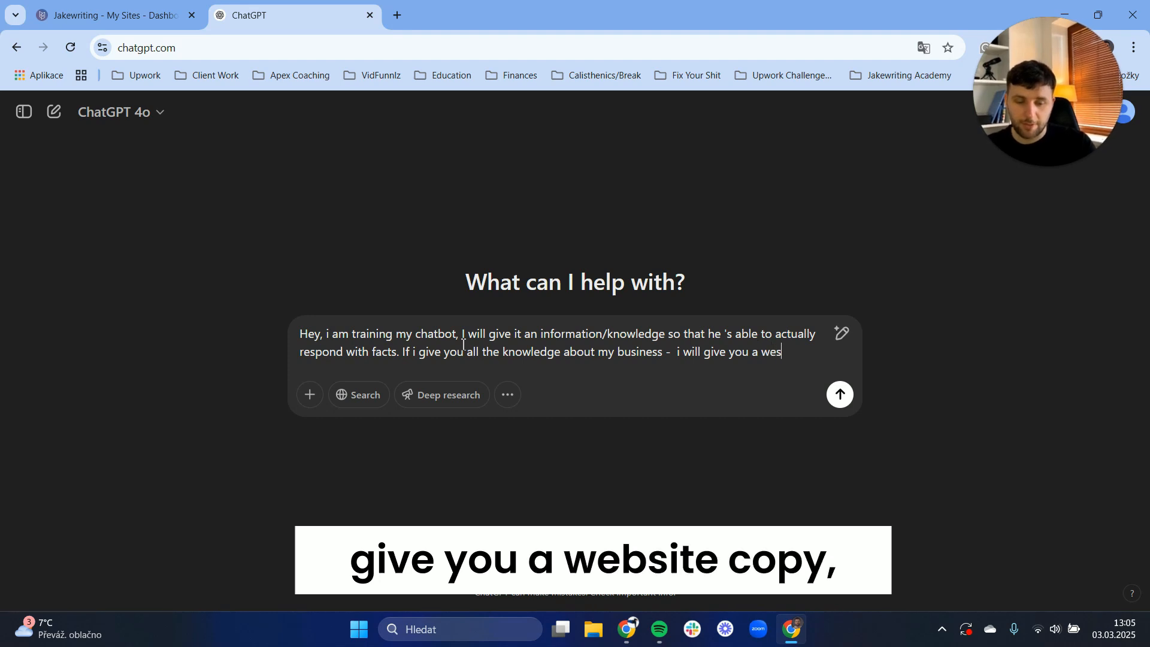
{"action": "type", "text": "site"}
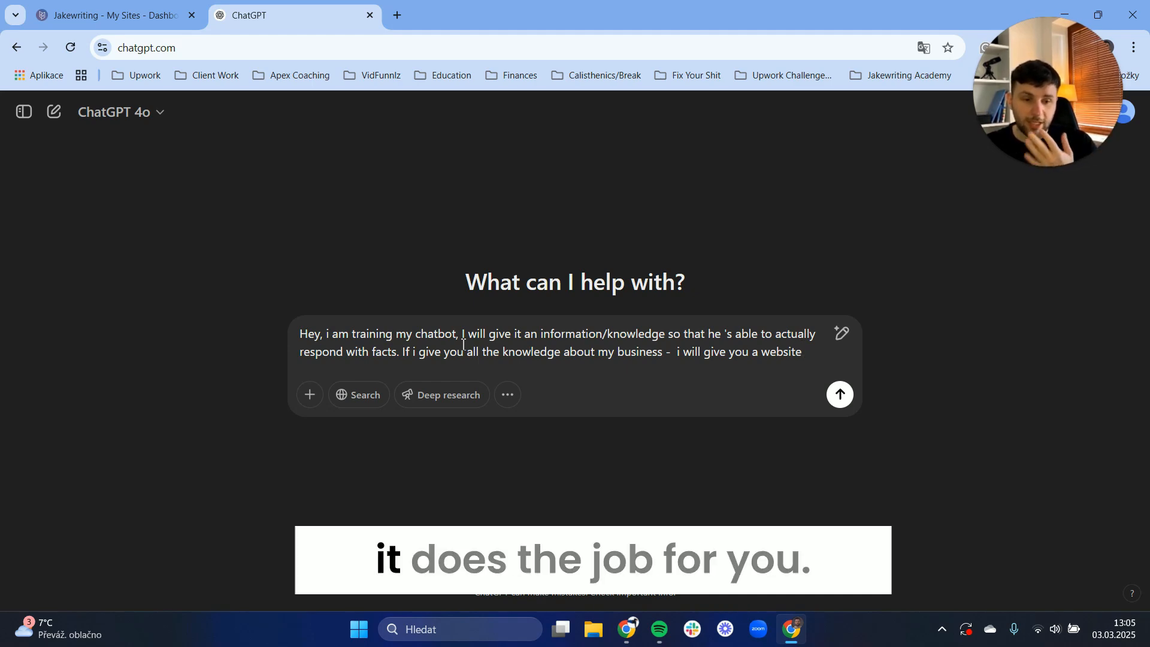
{"action": "type", "text": "copy"}
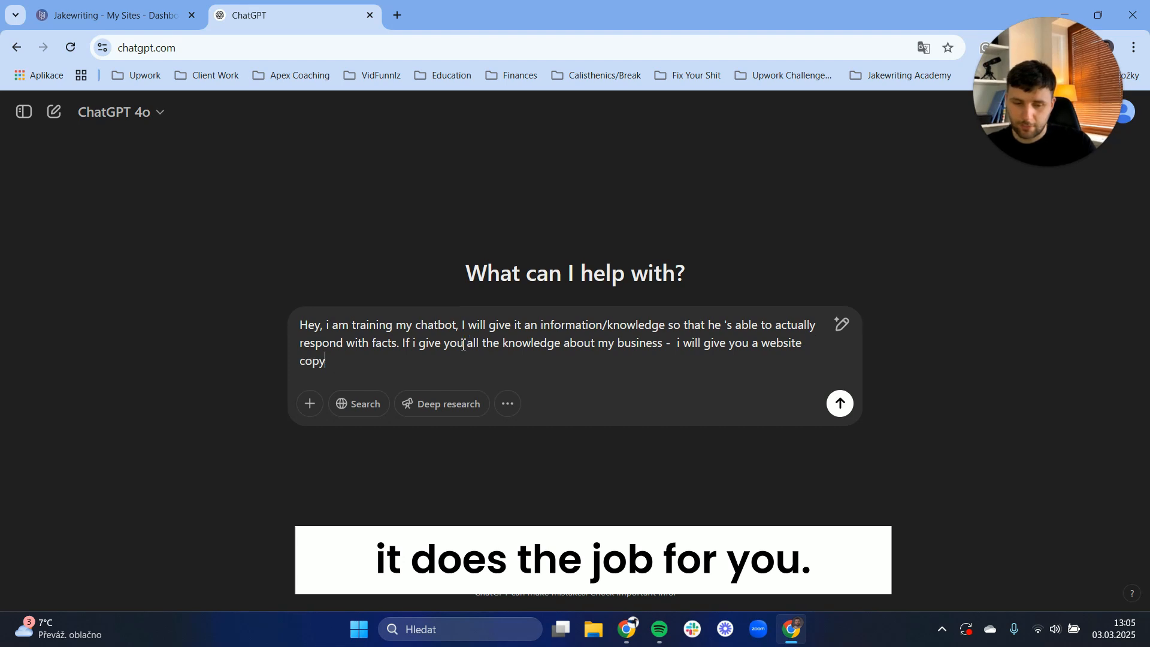
{"action": "type", "text": " and then bas"}
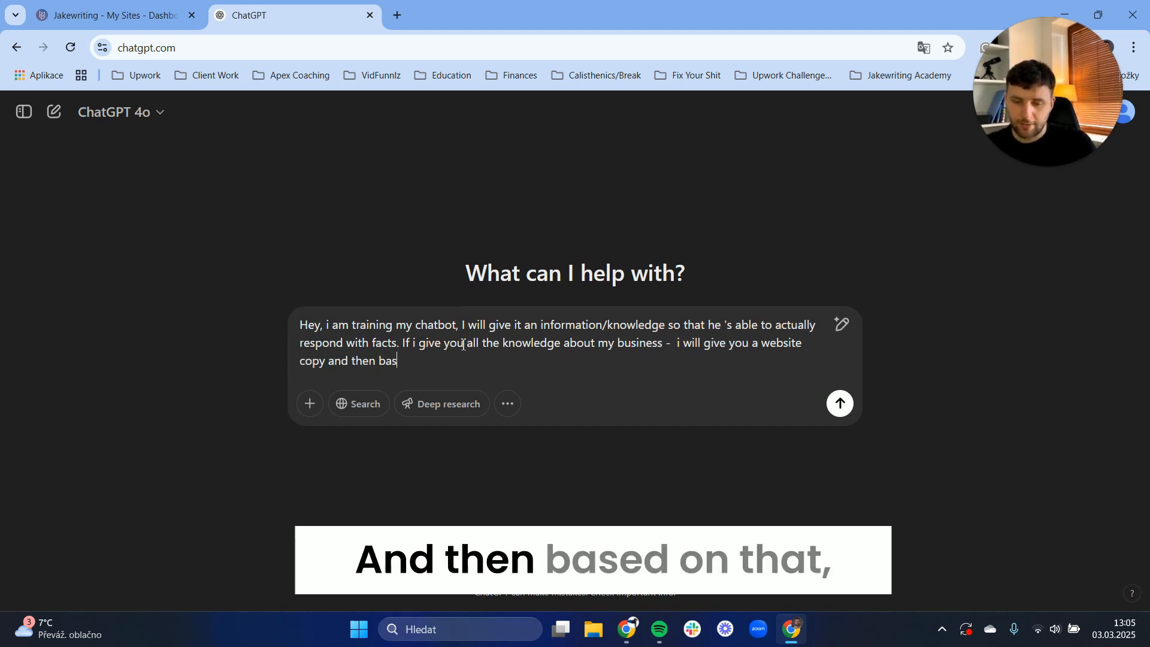
{"action": "type", "text": "ed on that can you please sor"}
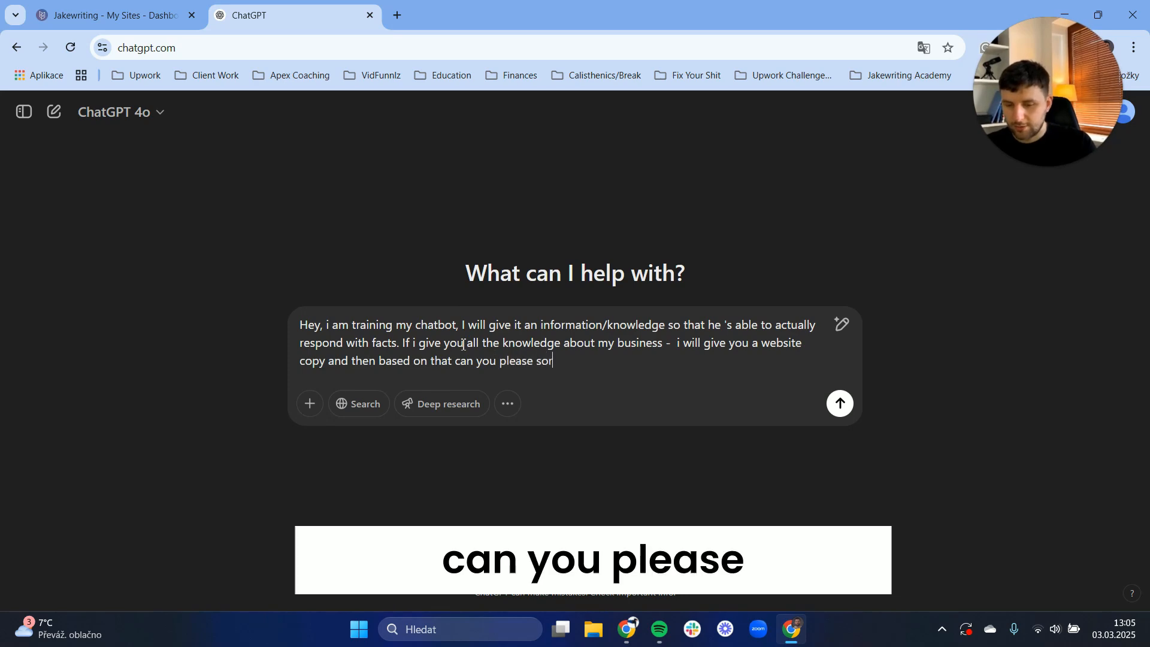
{"action": "type", "text": "t the informatio"}
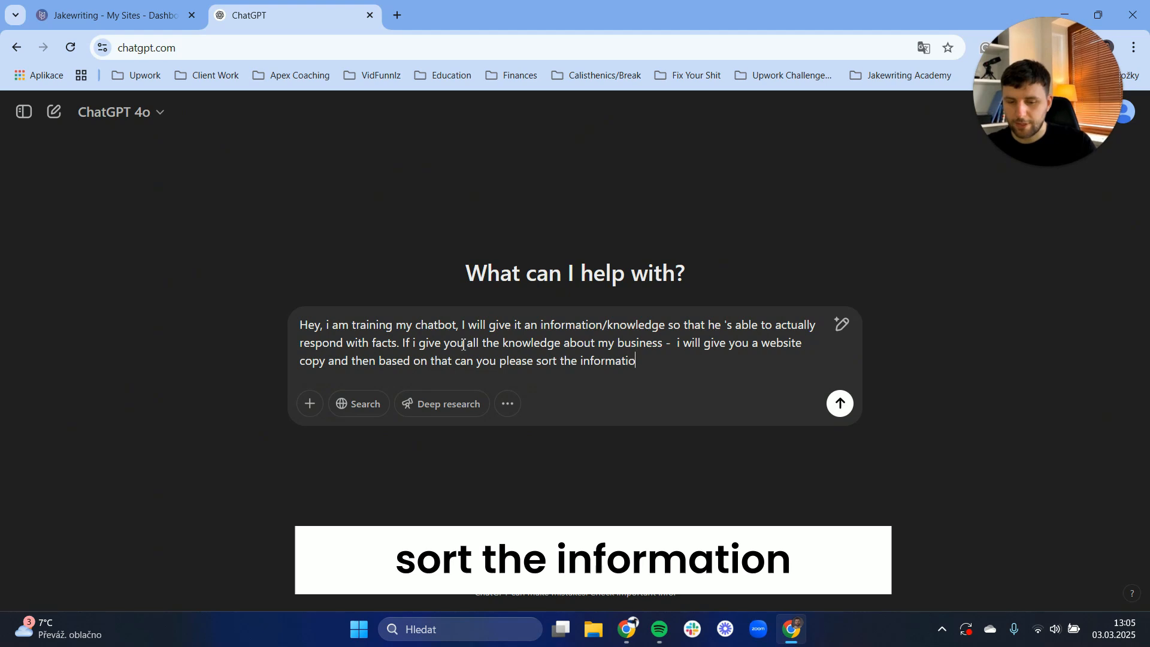
{"action": "type", "text": "n into"}
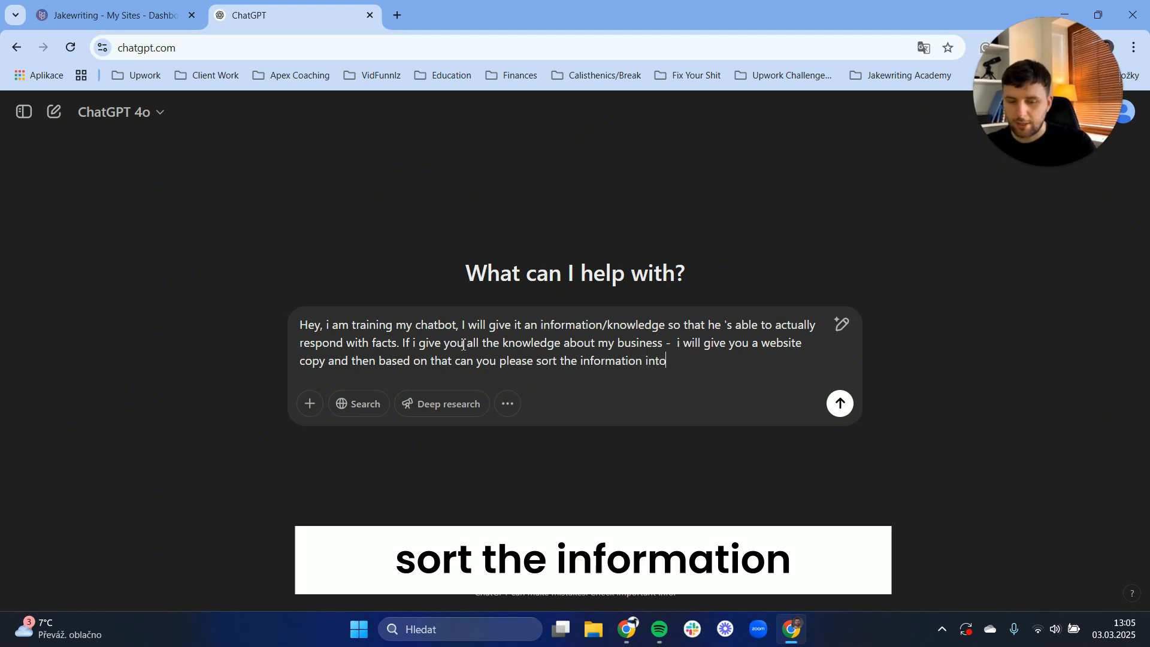
Finish the prompt with "the faq form that gives me most frequently asked questions and appropriate answers? can you do it?" and send it
{"action": "type", "text": " the faq f"}
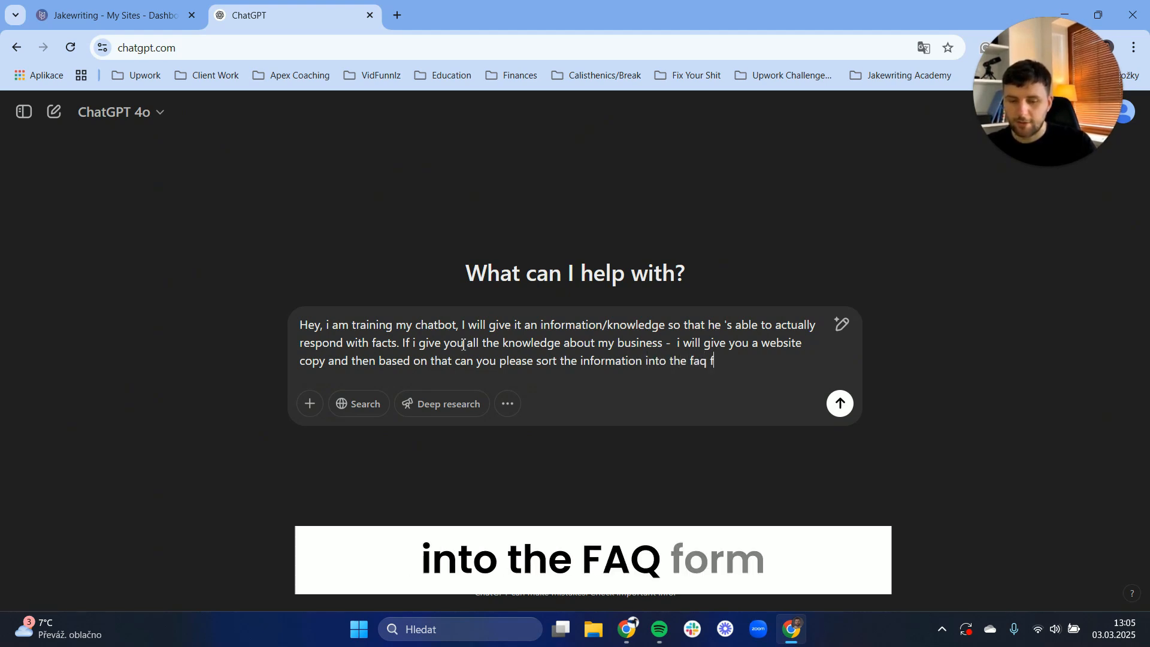
{"action": "type", "text": "orm th"}
{"action": "type", "text": "at "}
{"action": "type", "text": "gives me q"}
{"action": "type", "text": "most frequent"}
{"action": "type", "text": "ly asked quetions"}
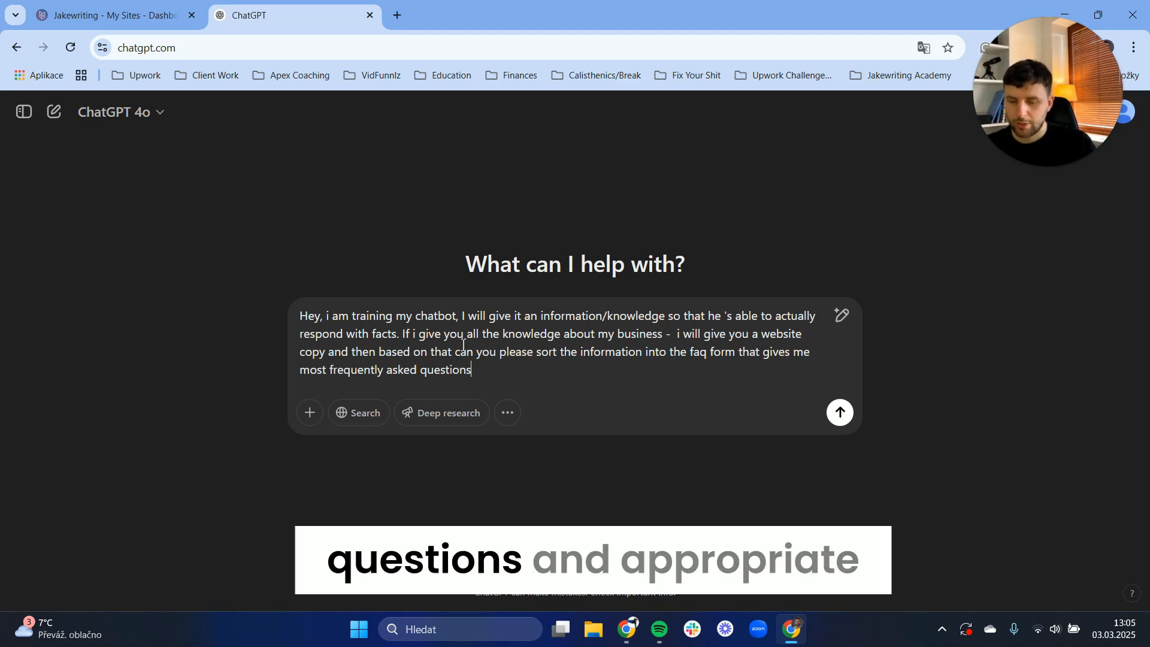
{"action": "type", "text": " and appropr"}
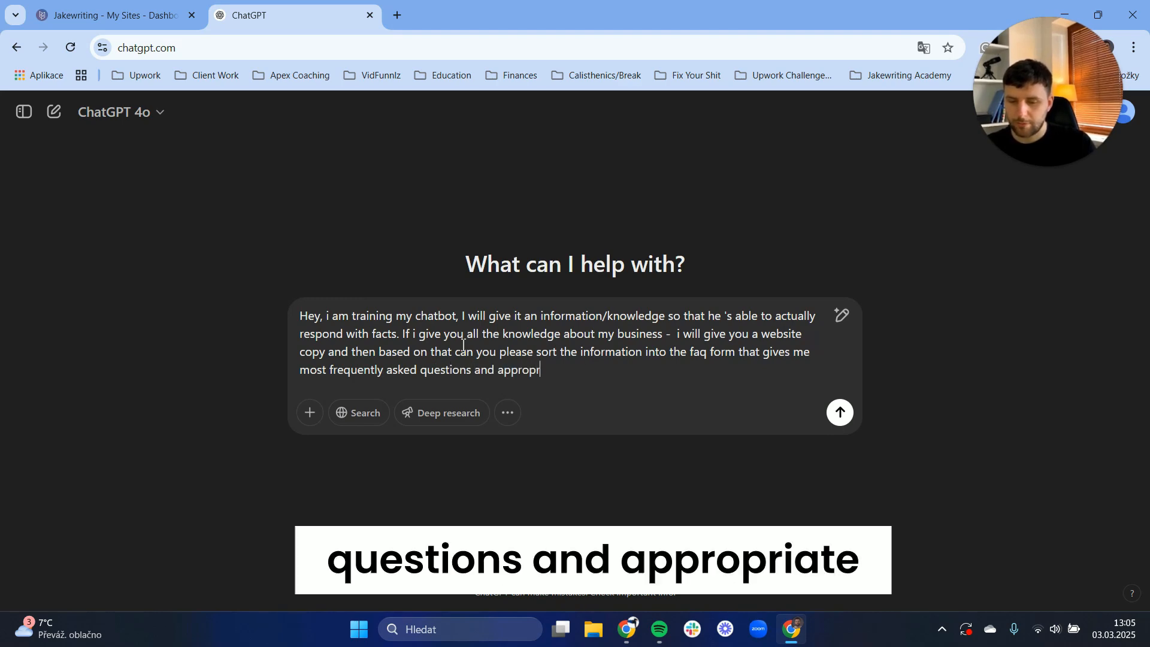
{"action": "type", "text": "iate answers"}
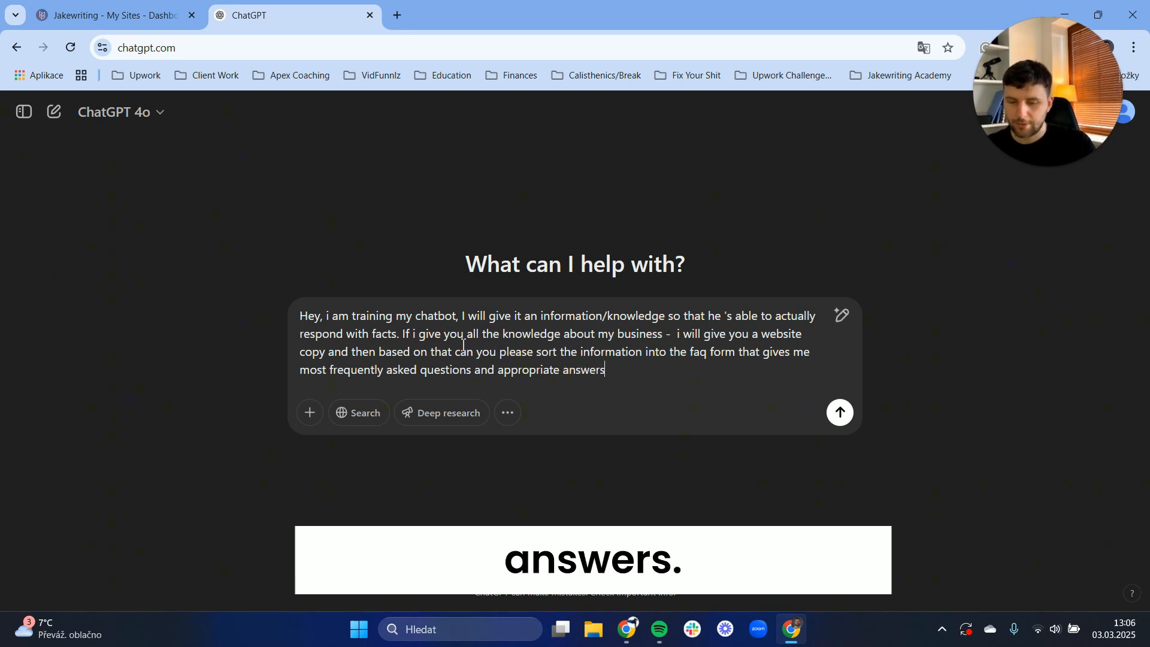
{"action": "type", "text": "? can you do it?"}
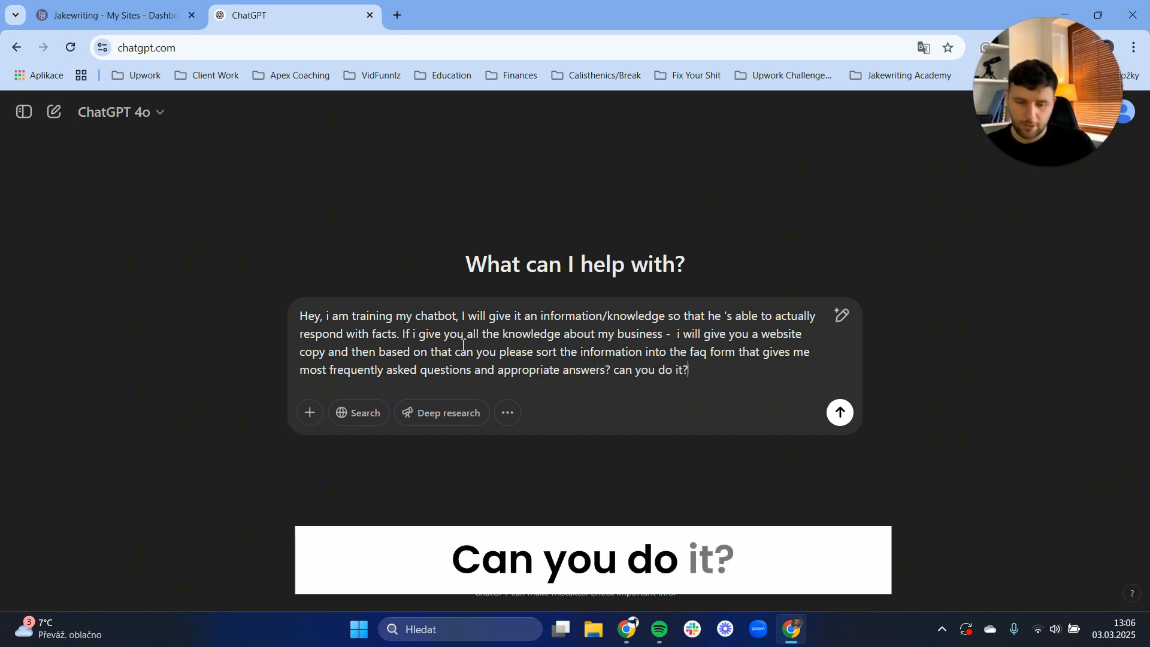
{"action": "key", "text": "Return"}
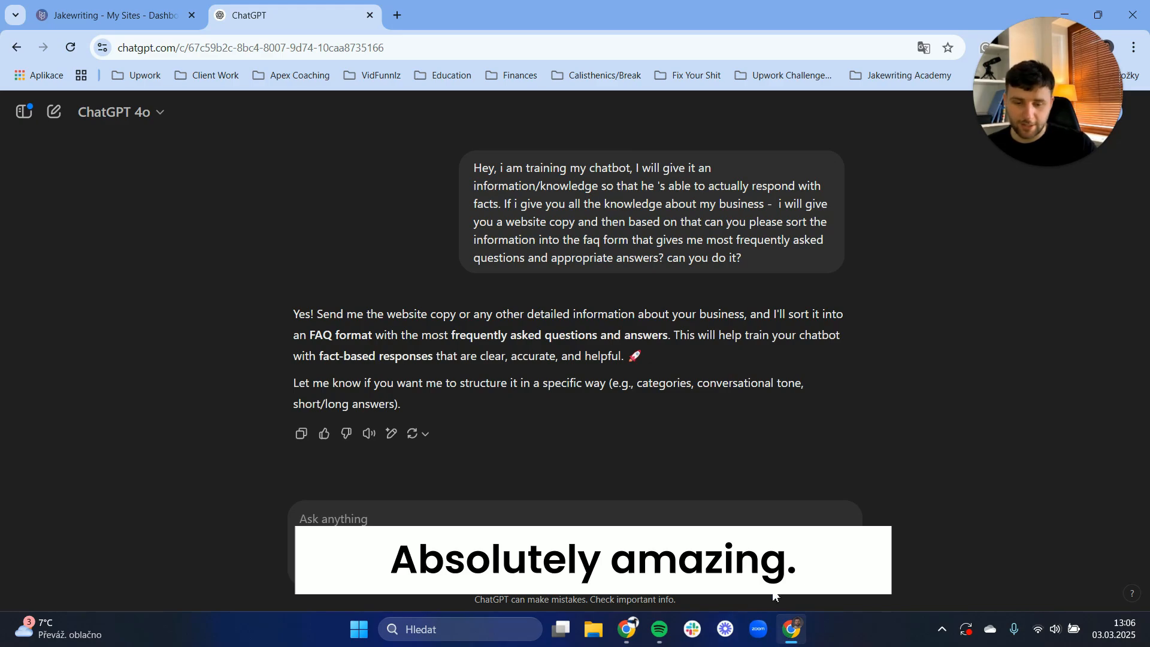
Open jakewriting11.carrd.co in a new browser tab and copy all of the page's text
{"action": "left_click", "coordinate": [400, 20]}
{"action": "type", "text": "jak"}
{"action": "key", "text": "Return"}
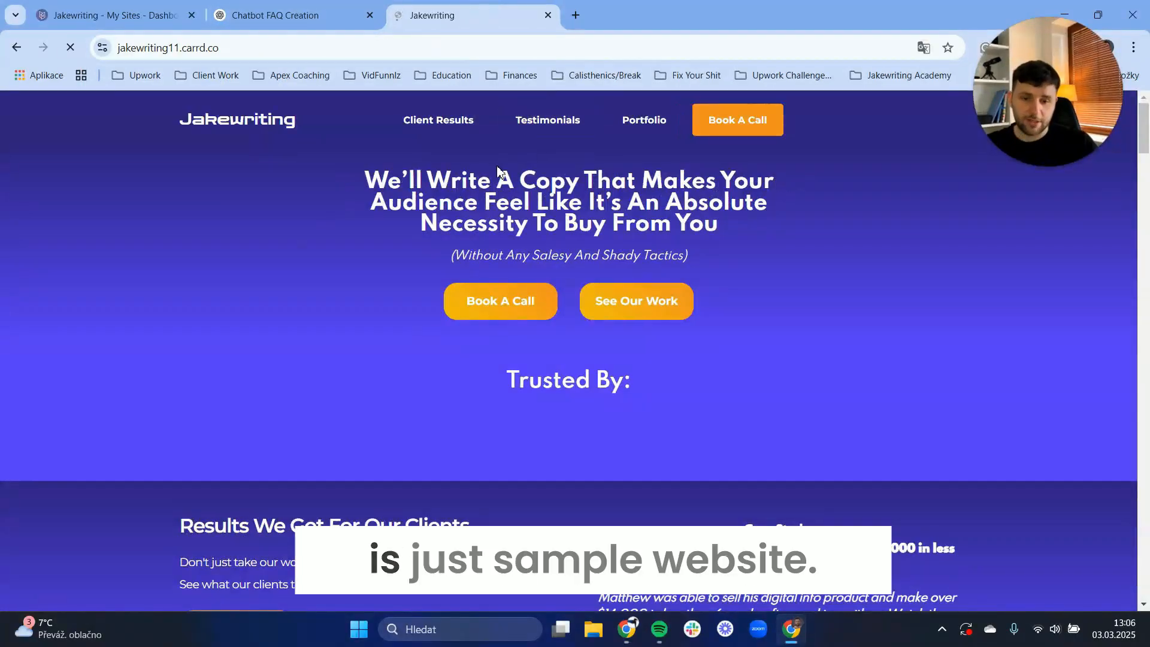
{"action": "key", "text": "ctrl+a"}
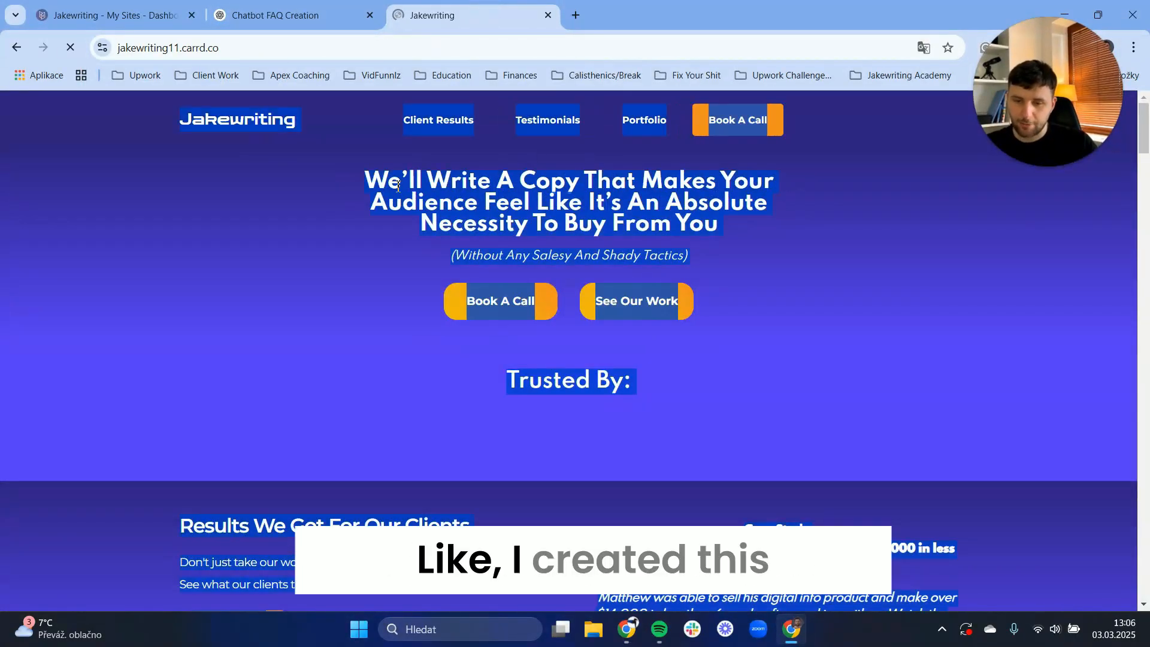
Return to the ChatGPT conversation and send "here is my copy:" followed by the copied website text
{"action": "left_click", "coordinate": [217, 6]}
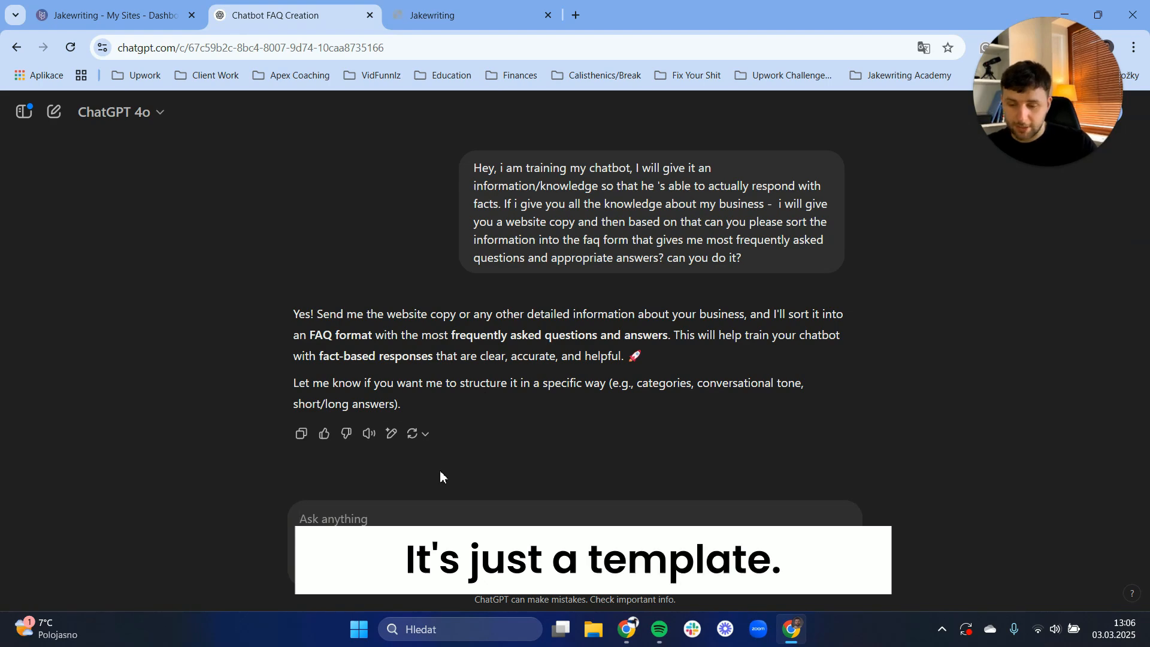
{"action": "type", "text": "here is my copy:"}
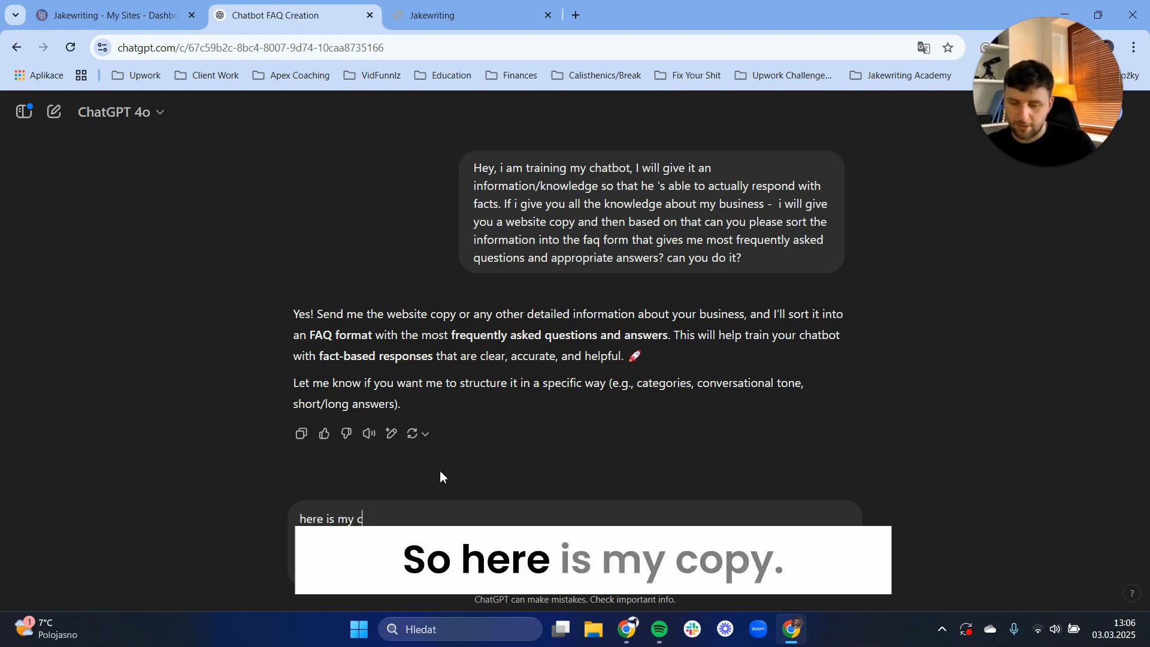
{"action": "key", "text": "ctrl+v"}
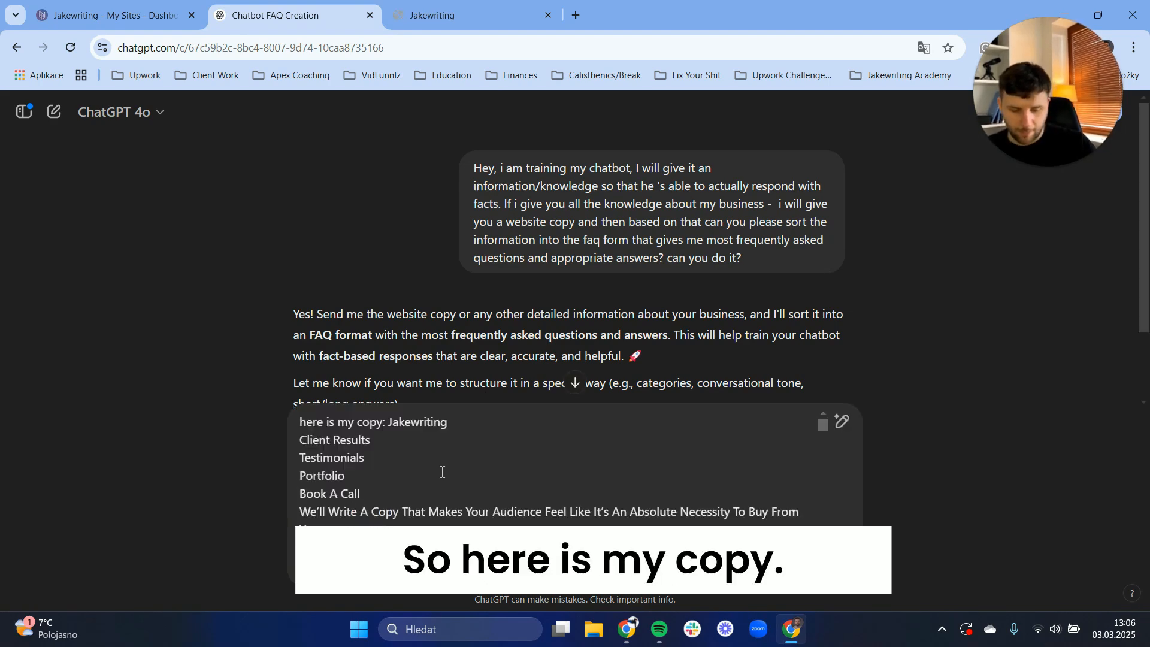
{"action": "key", "text": "Return"}
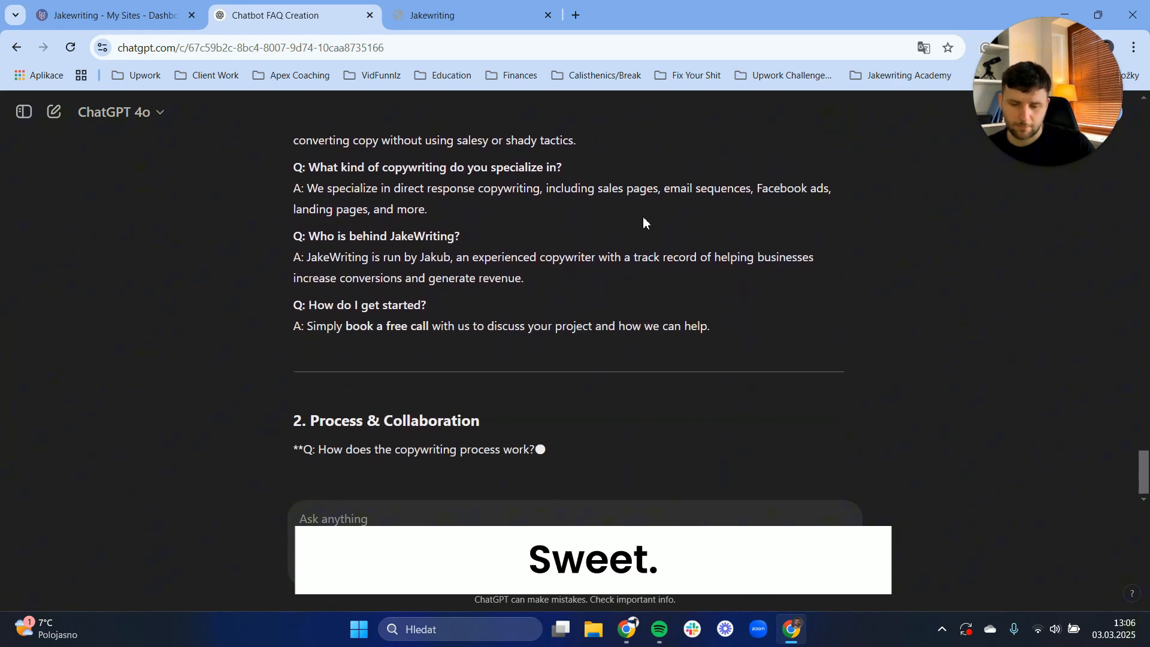
Review the generated JakeWriting FAQ through to its end and copy the entire response
{"action": "scroll", "coordinate": [647, 218], "scroll_direction": "up", "scroll_amount": 3}
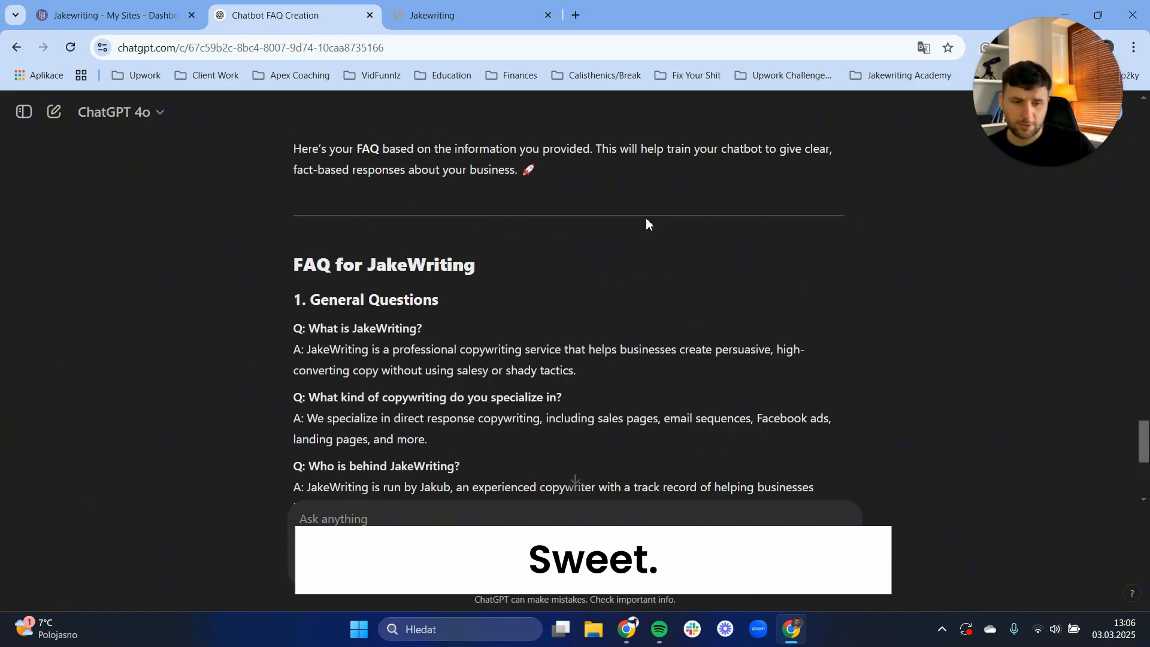
{"action": "scroll", "coordinate": [648, 222], "scroll_direction": "down", "scroll_amount": 1}
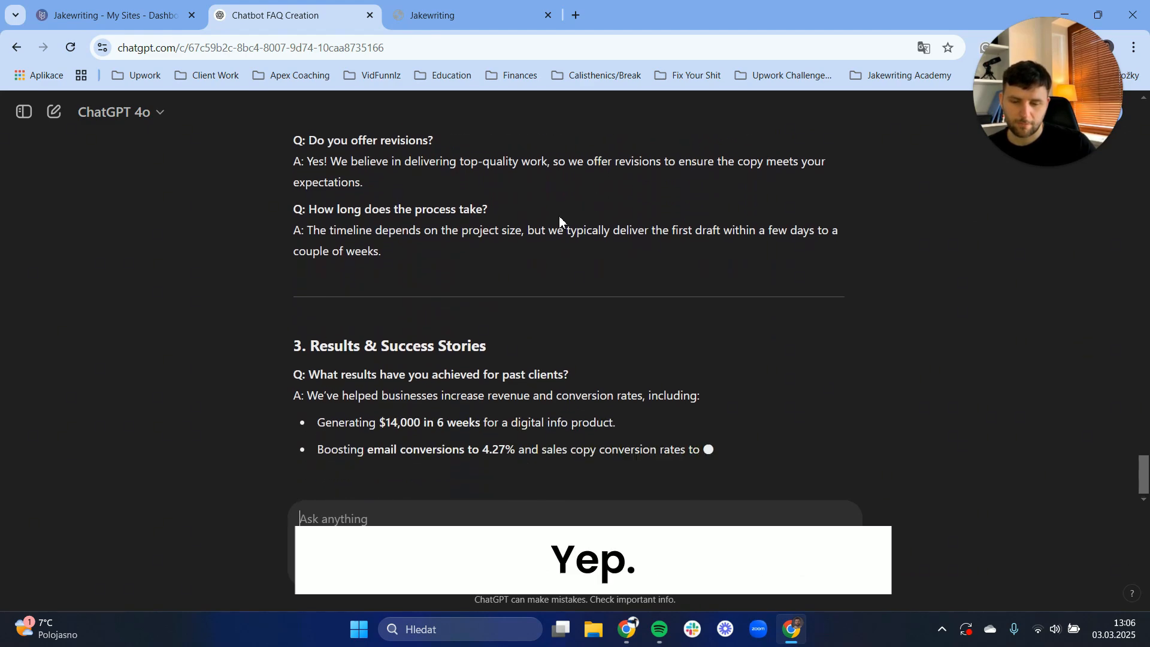
{"action": "scroll", "coordinate": [610, 225], "scroll_direction": "up", "scroll_amount": 15}
{"action": "scroll", "coordinate": [611, 227], "scroll_direction": "down", "scroll_amount": 12}
{"action": "scroll", "coordinate": [688, 240], "scroll_direction": "down", "scroll_amount": 3}
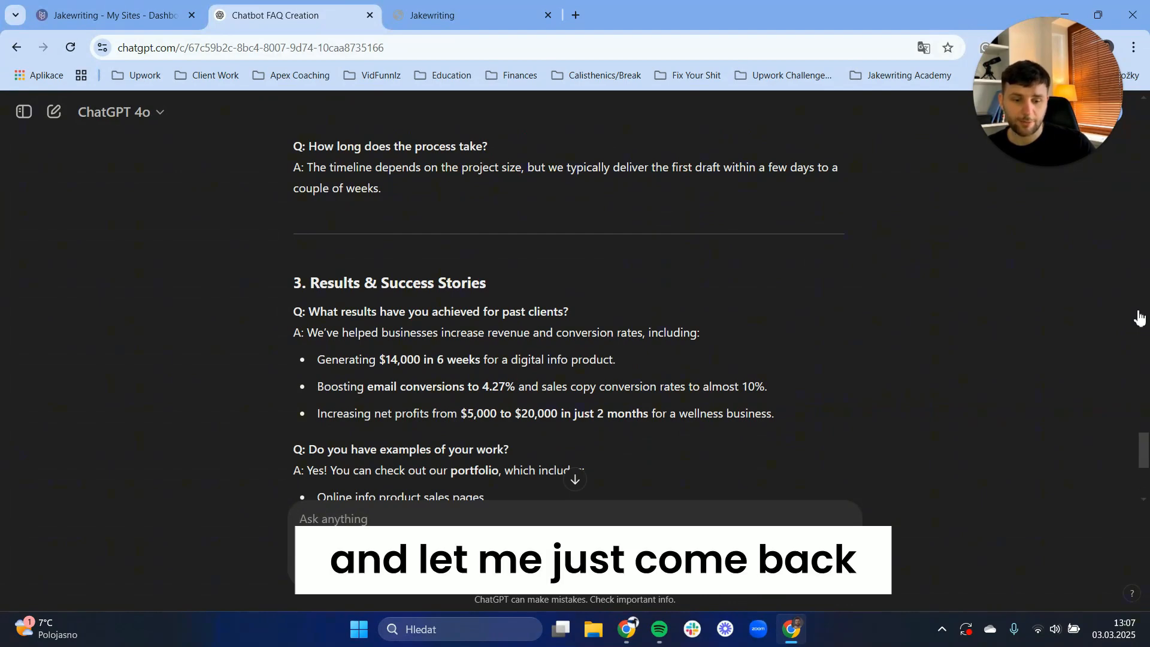
{"action": "scroll", "coordinate": [1139, 317], "scroll_direction": "down", "scroll_amount": 10}
{"action": "left_click", "coordinate": [301, 443]}
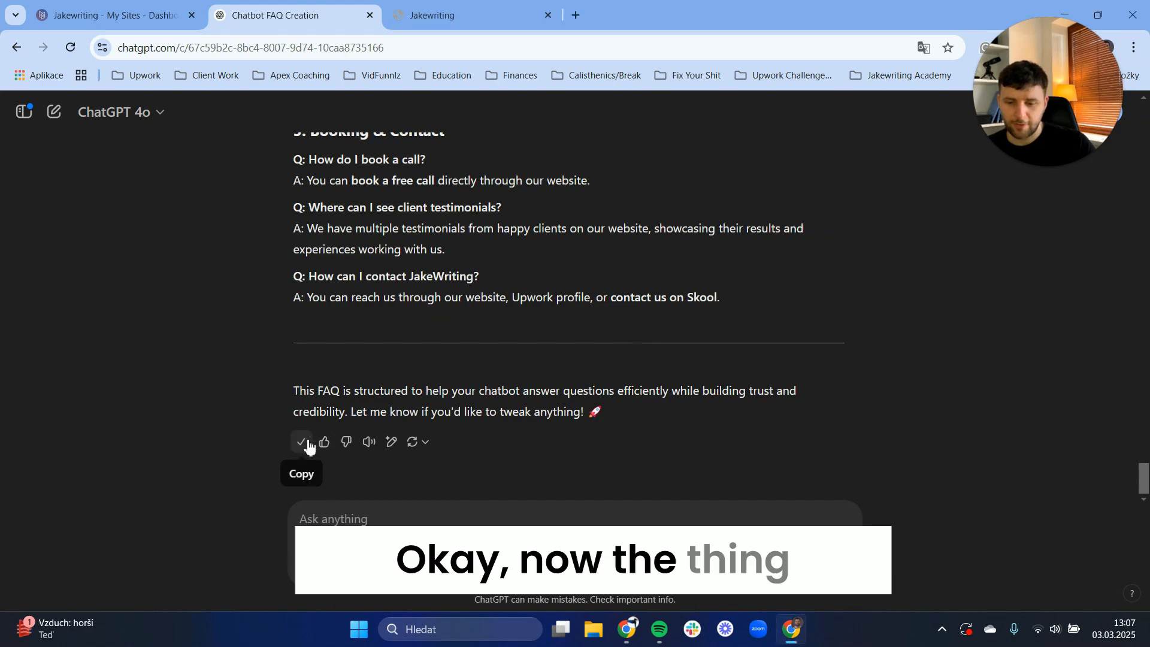
Switch to the Jotform AI Agent Builder, paste the copied FAQ as text-based information for the agent, and save it
{"action": "mouse_move", "coordinate": [639, 633]}
{"action": "left_click", "coordinate": [623, 500]}
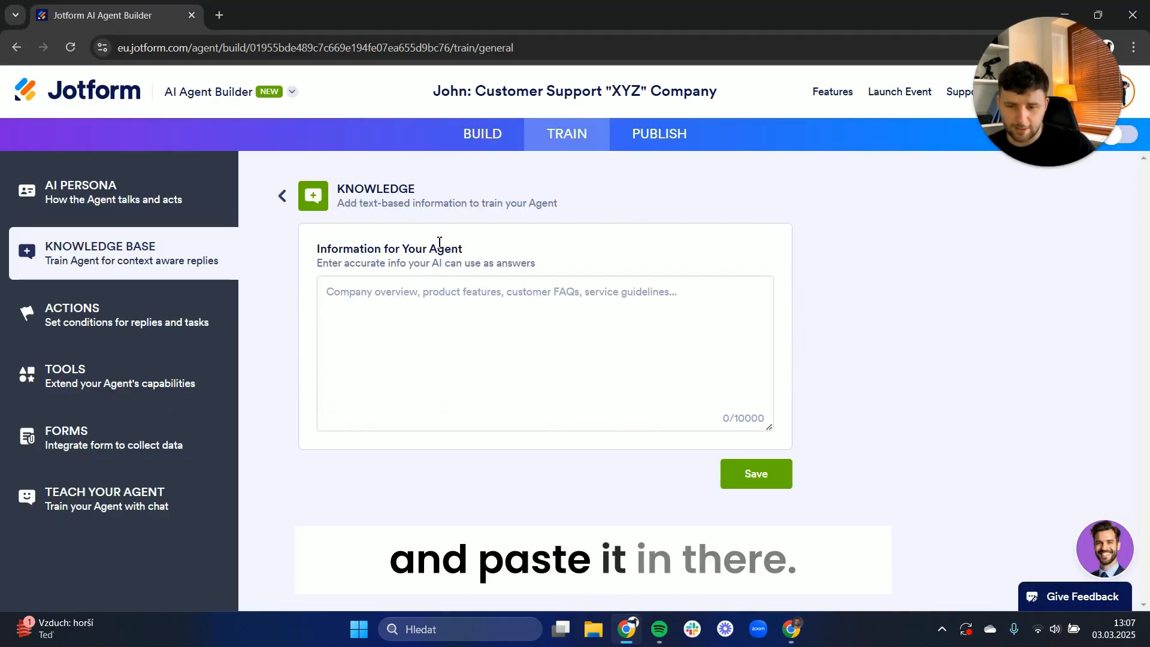
{"action": "left_click", "coordinate": [423, 302]}
{"action": "key", "text": "ctrl+v"}
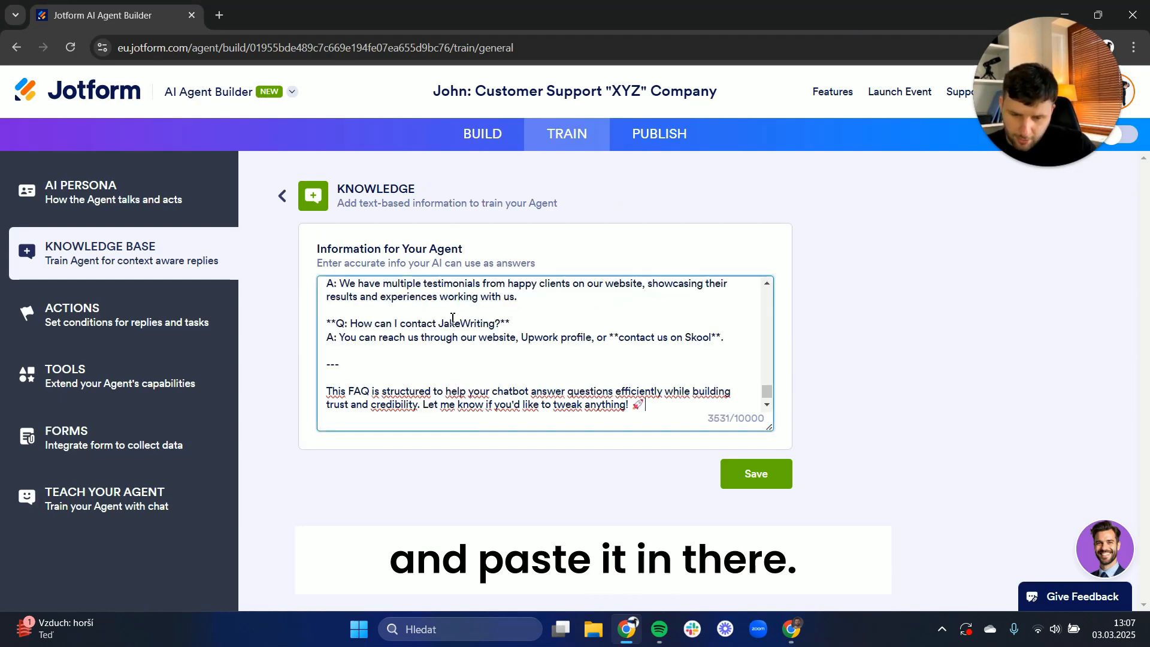
{"action": "scroll", "coordinate": [490, 343], "scroll_direction": "up", "scroll_amount": 5}
{"action": "scroll", "coordinate": [490, 343], "scroll_direction": "down", "scroll_amount": 5}
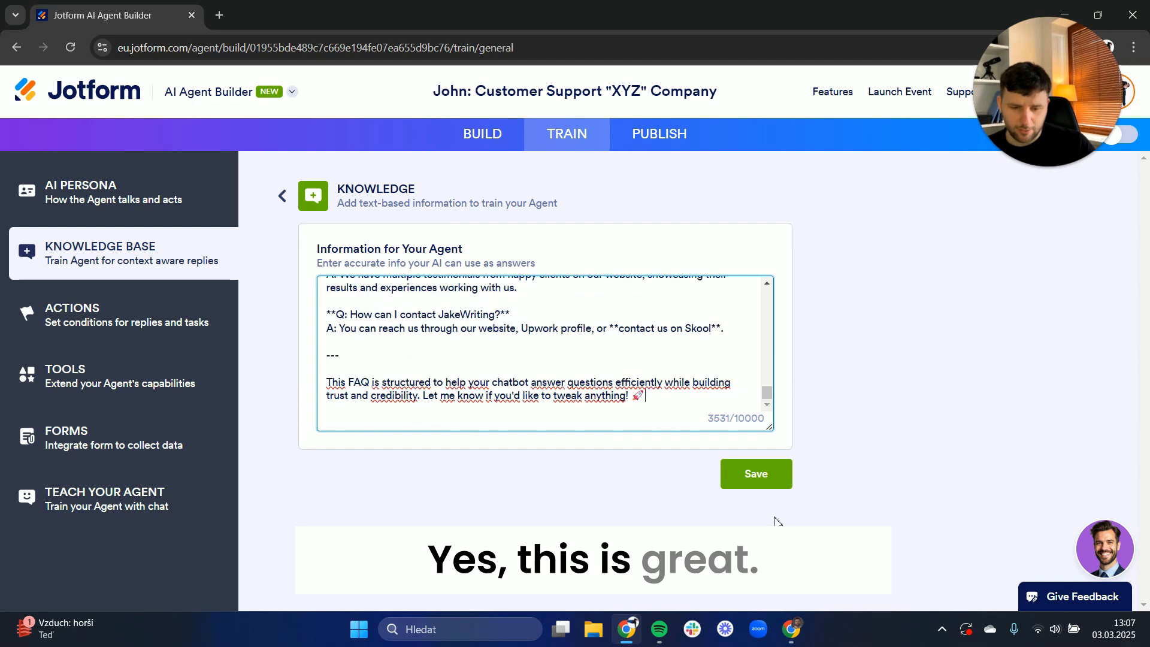
{"action": "left_click", "coordinate": [749, 483]}
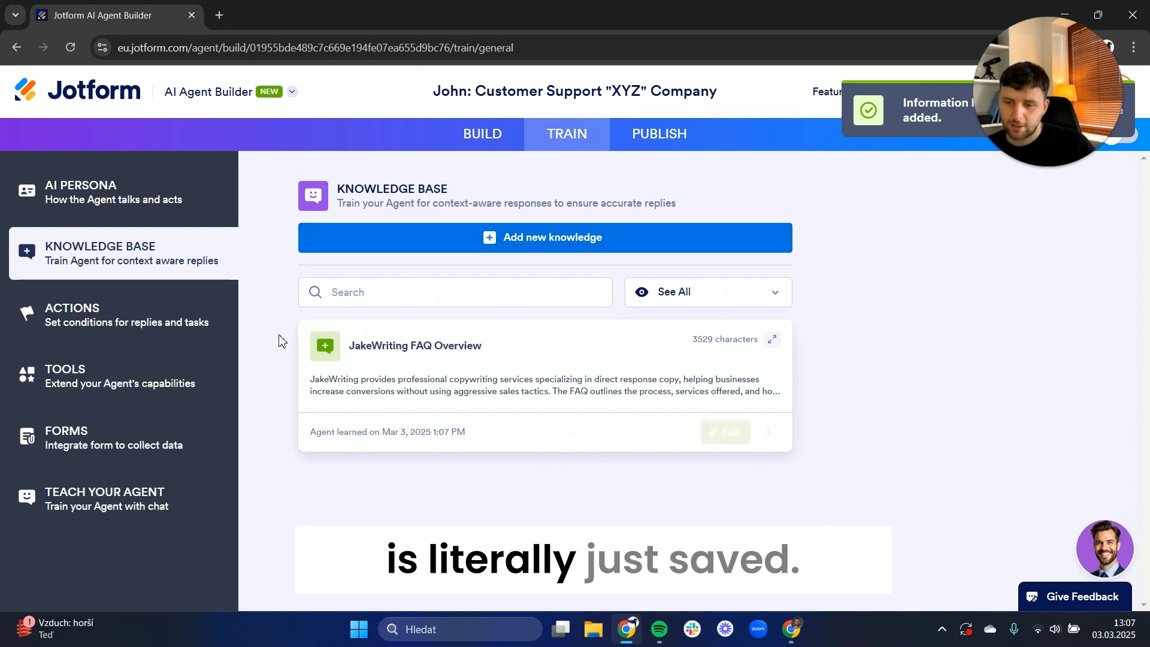
Start adding new knowledge to the agent, and copy the Jakewriting website's address from its browser tab
{"action": "left_click", "coordinate": [449, 246]}
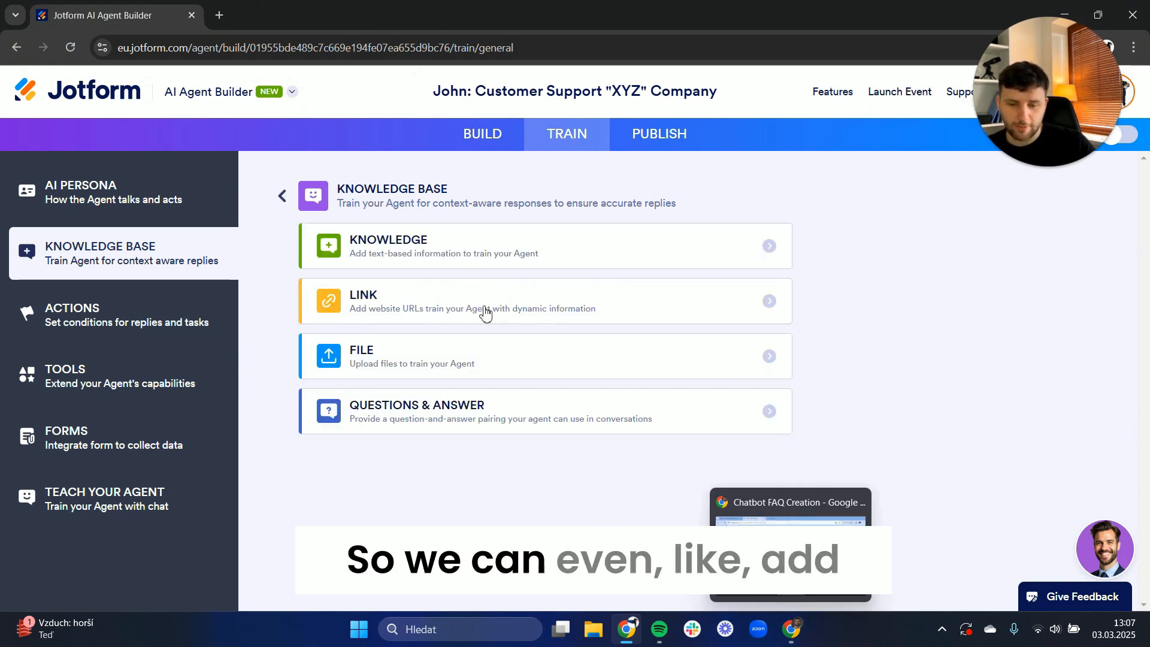
{"action": "left_click", "coordinate": [792, 630]}
{"action": "left_click", "coordinate": [473, 15]}
{"action": "key", "text": "ctrl+a"}
{"action": "left_click", "coordinate": [175, 49]}
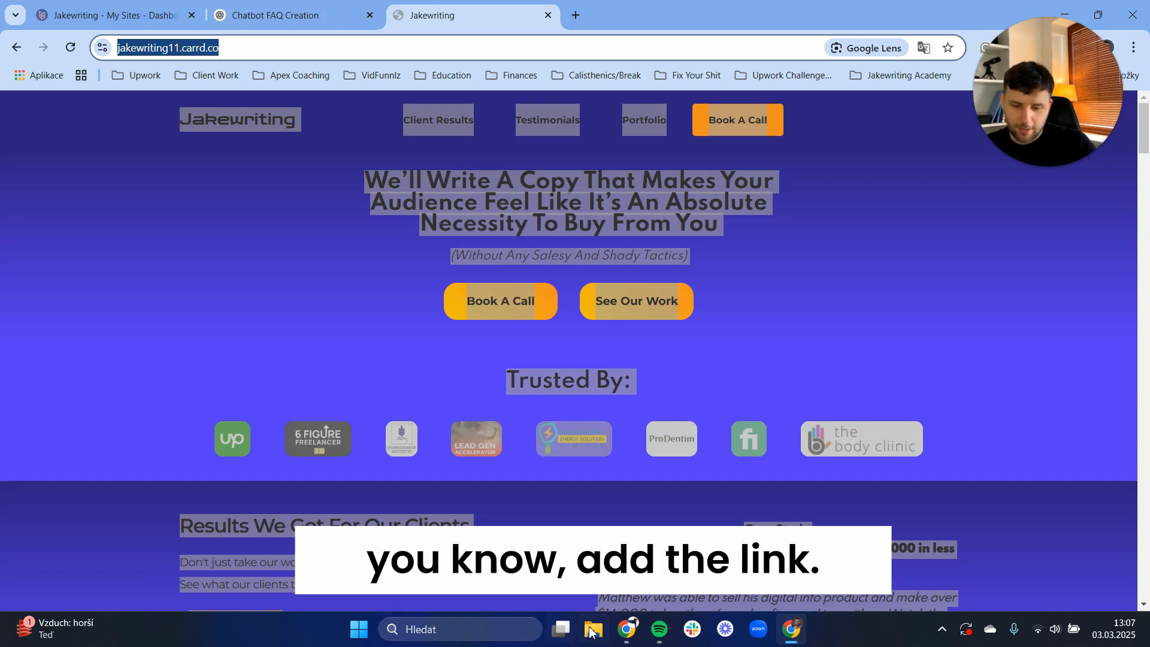
{"action": "left_click", "coordinate": [621, 638]}
{"action": "left_click", "coordinate": [424, 300]}
{"action": "left_click", "coordinate": [449, 299]}
{"action": "key", "text": "ctrl+v"}
{"action": "left_click", "coordinate": [417, 296]}
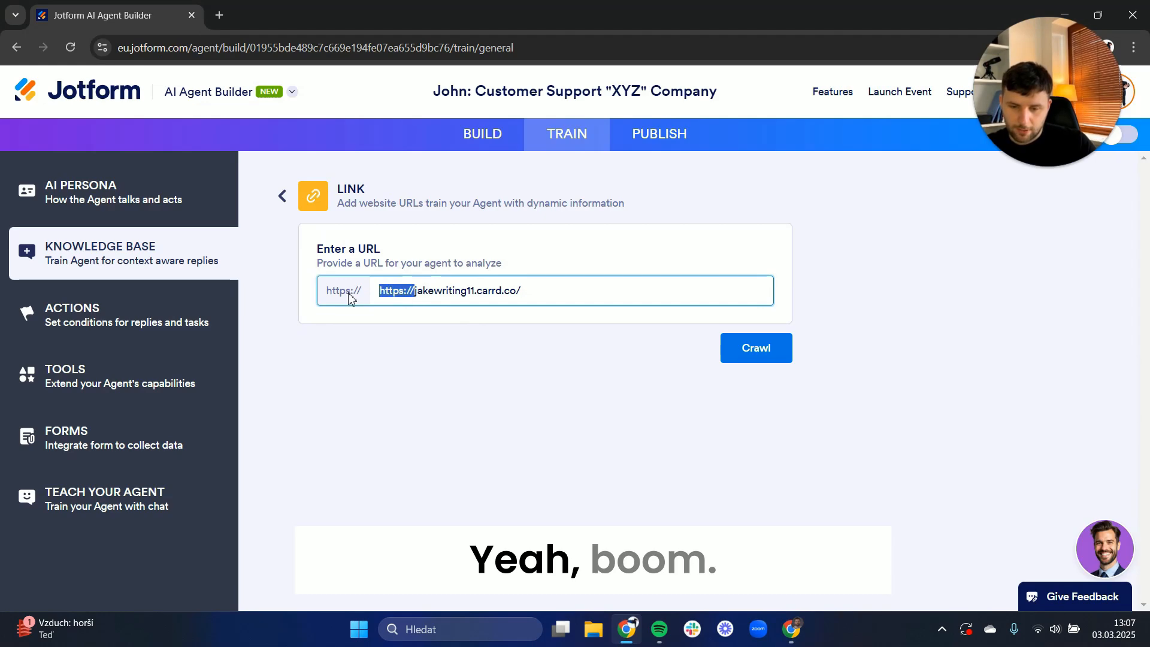
{"action": "key", "text": "BackSpace"}
{"action": "left_click", "coordinate": [779, 354]}
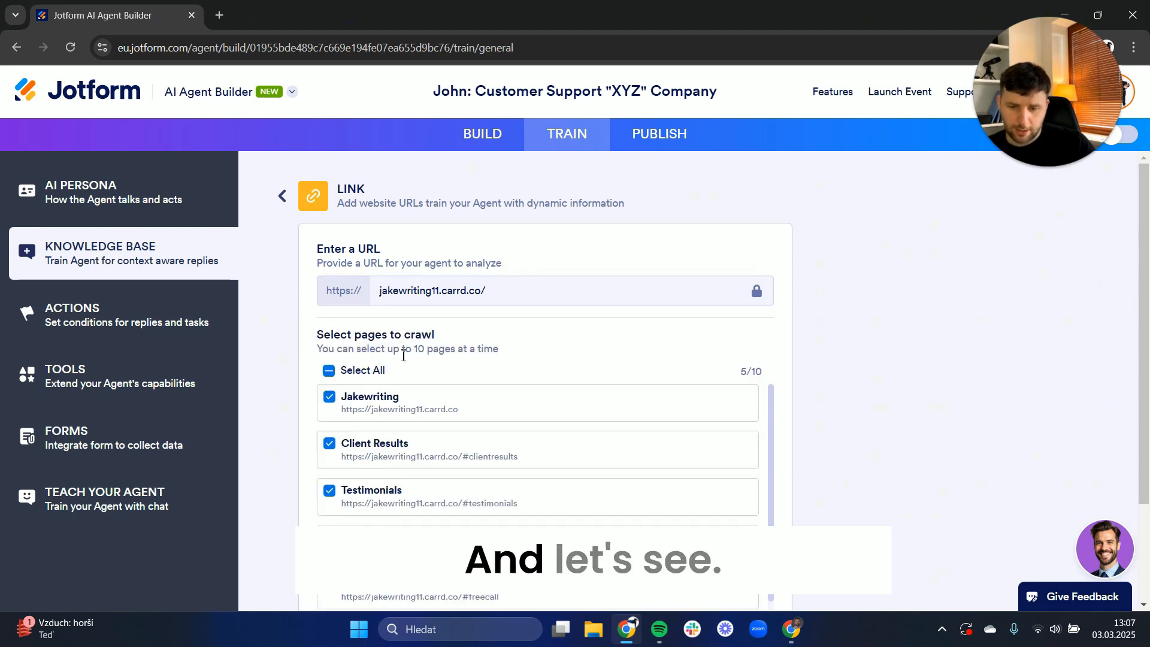
Select all remaining pages for crawling, including See Our Work, Right Here and Book A Free Call, and save the link source
{"action": "scroll", "coordinate": [520, 368], "scroll_direction": "down", "scroll_amount": 1}
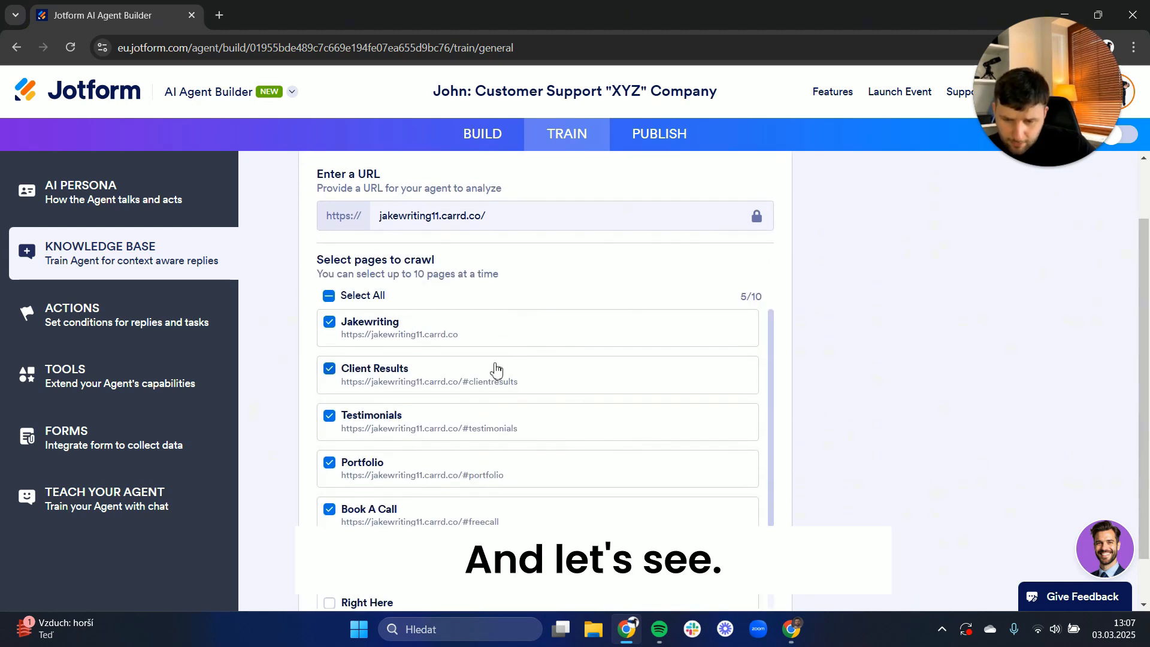
{"action": "scroll", "coordinate": [383, 273], "scroll_direction": "down", "scroll_amount": 4}
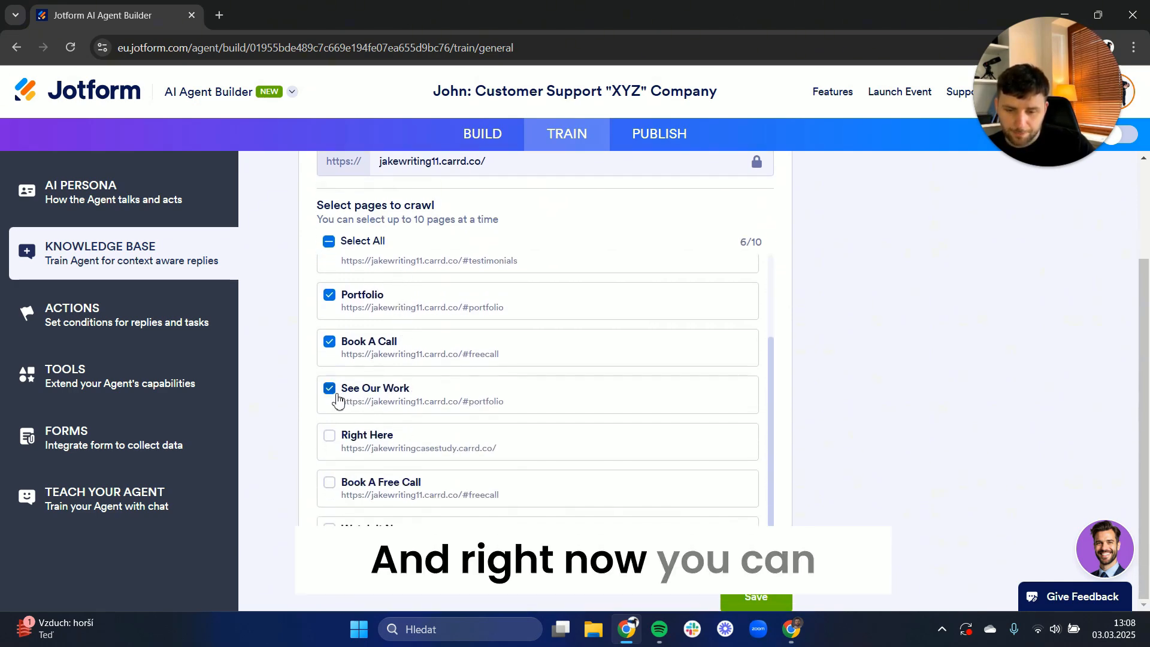
{"action": "left_click", "coordinate": [323, 441]}
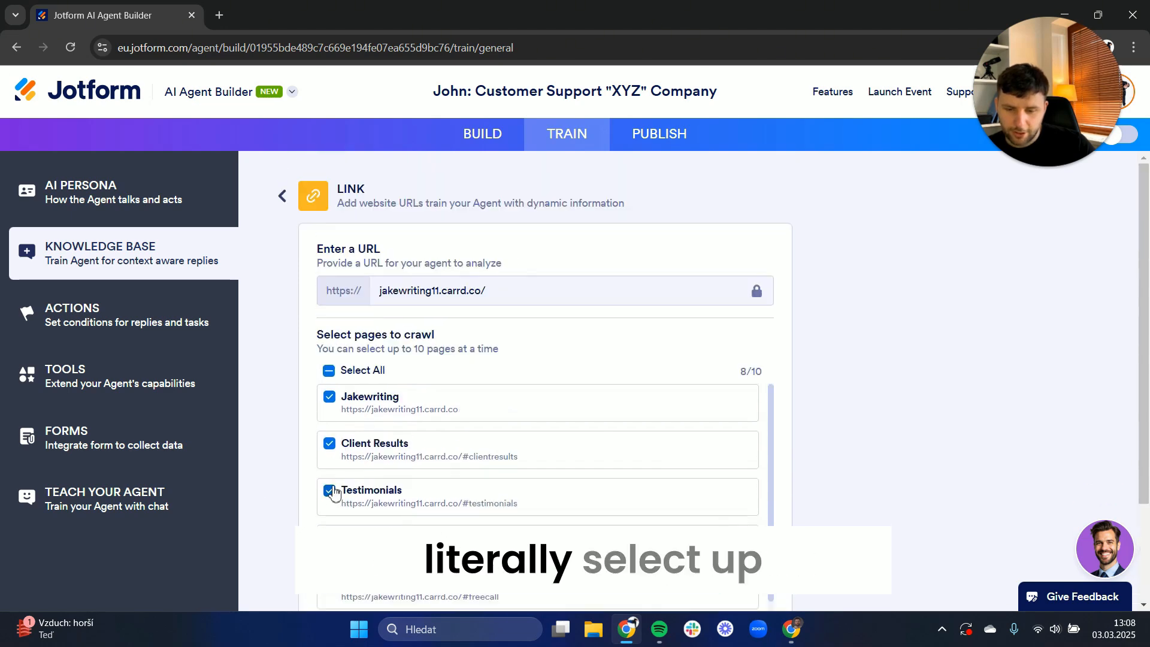
{"action": "scroll", "coordinate": [333, 493], "scroll_direction": "down", "scroll_amount": 4}
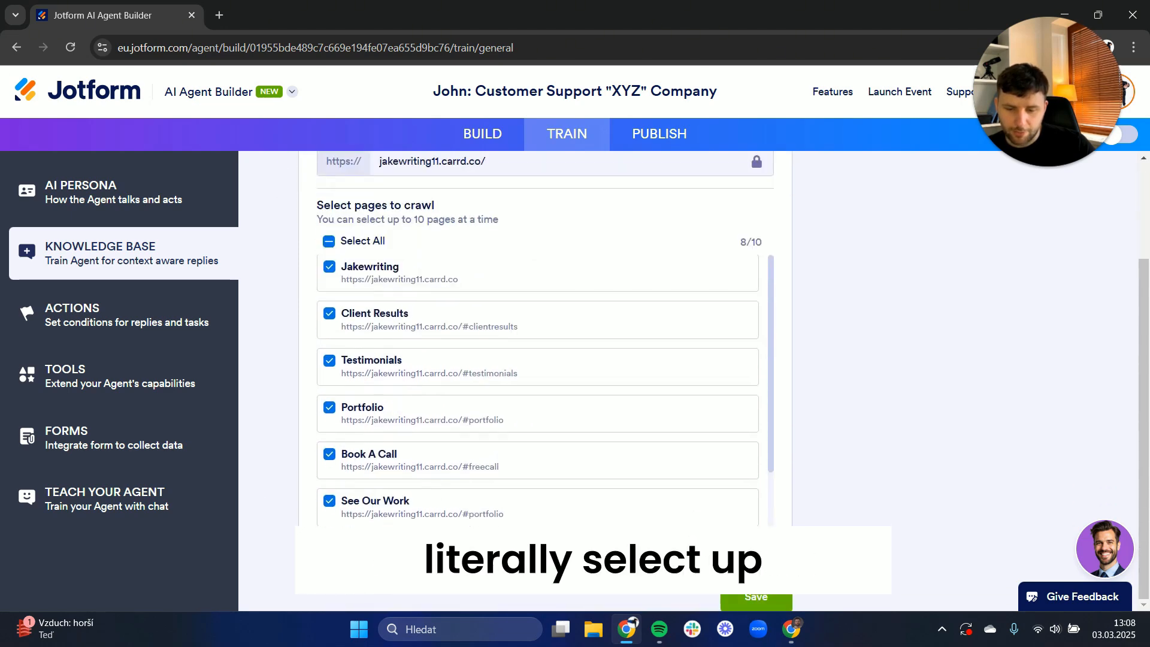
{"action": "left_click", "coordinate": [329, 531]}
{"action": "scroll", "coordinate": [303, 517], "scroll_direction": "up", "scroll_amount": 3}
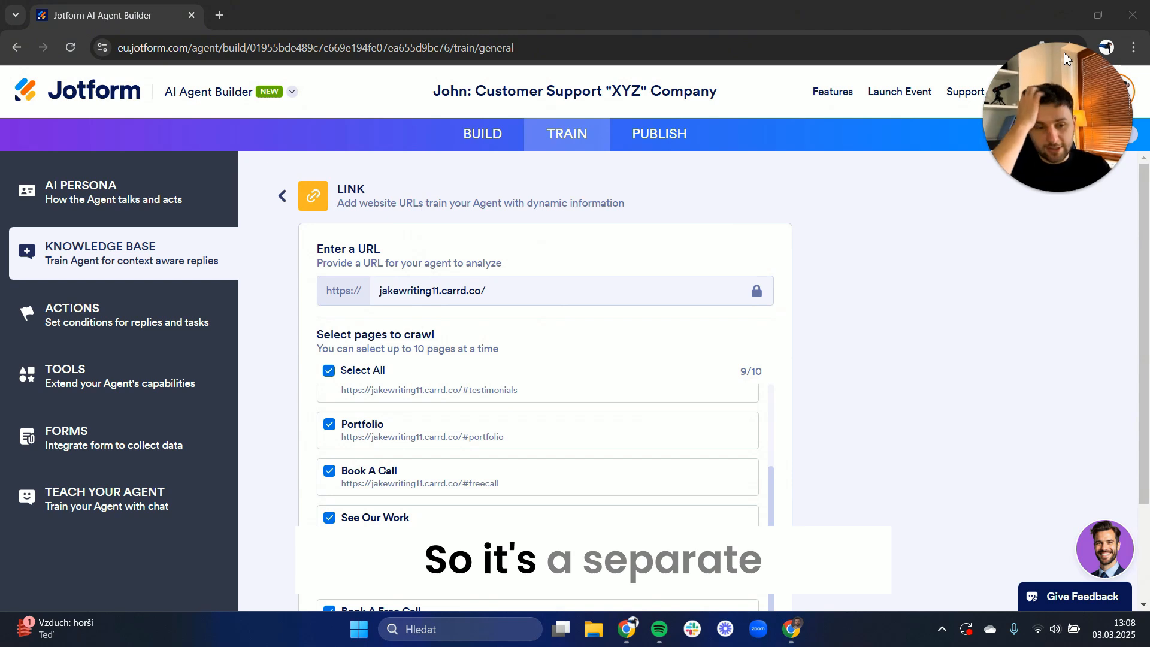
{"action": "scroll", "coordinate": [684, 300], "scroll_direction": "down", "scroll_amount": 2}
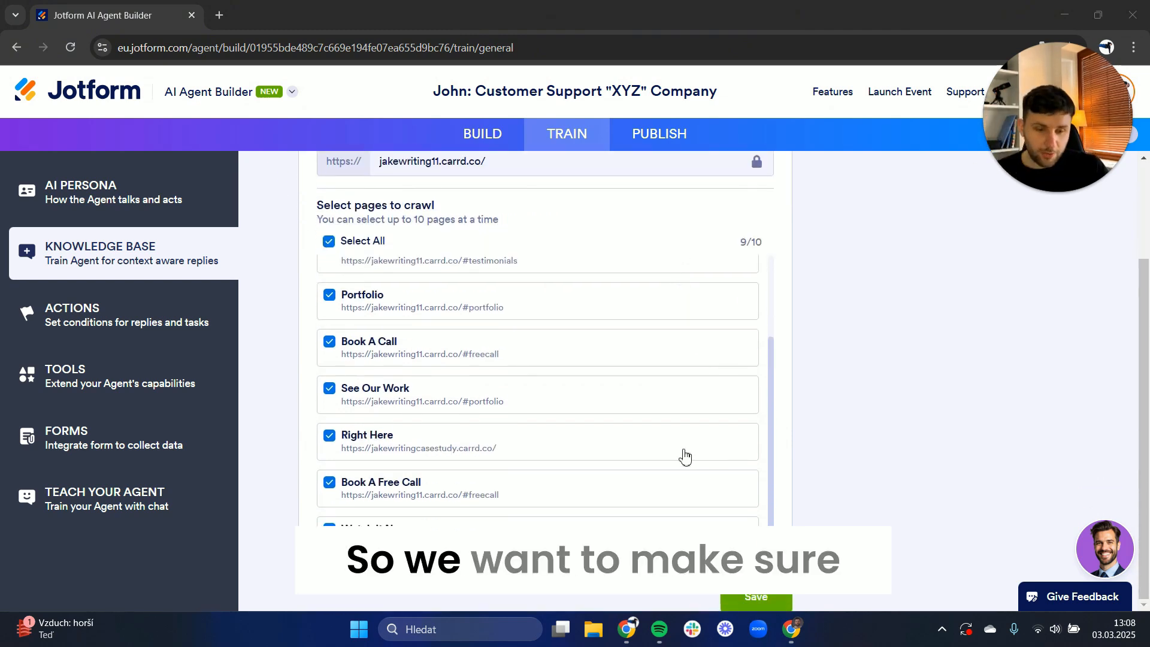
{"action": "scroll", "coordinate": [539, 359], "scroll_direction": "up", "scroll_amount": 3}
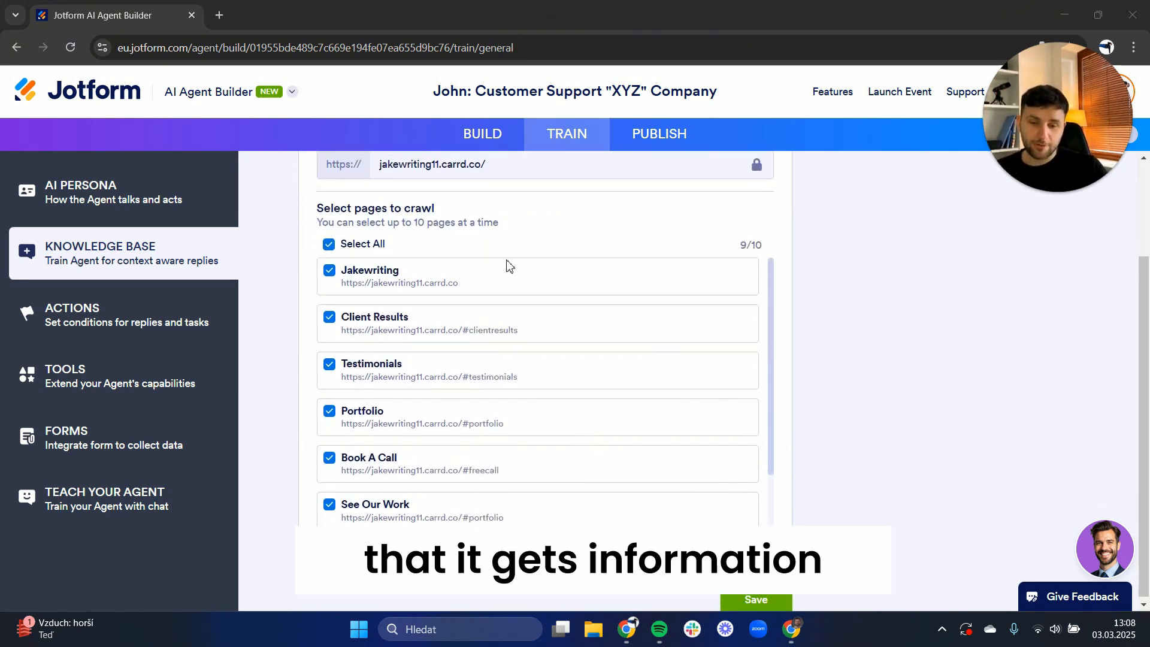
{"action": "scroll", "coordinate": [509, 254], "scroll_direction": "up", "scroll_amount": 2}
{"action": "scroll", "coordinate": [537, 248], "scroll_direction": "down", "scroll_amount": 2}
{"action": "left_click", "coordinate": [749, 599]}
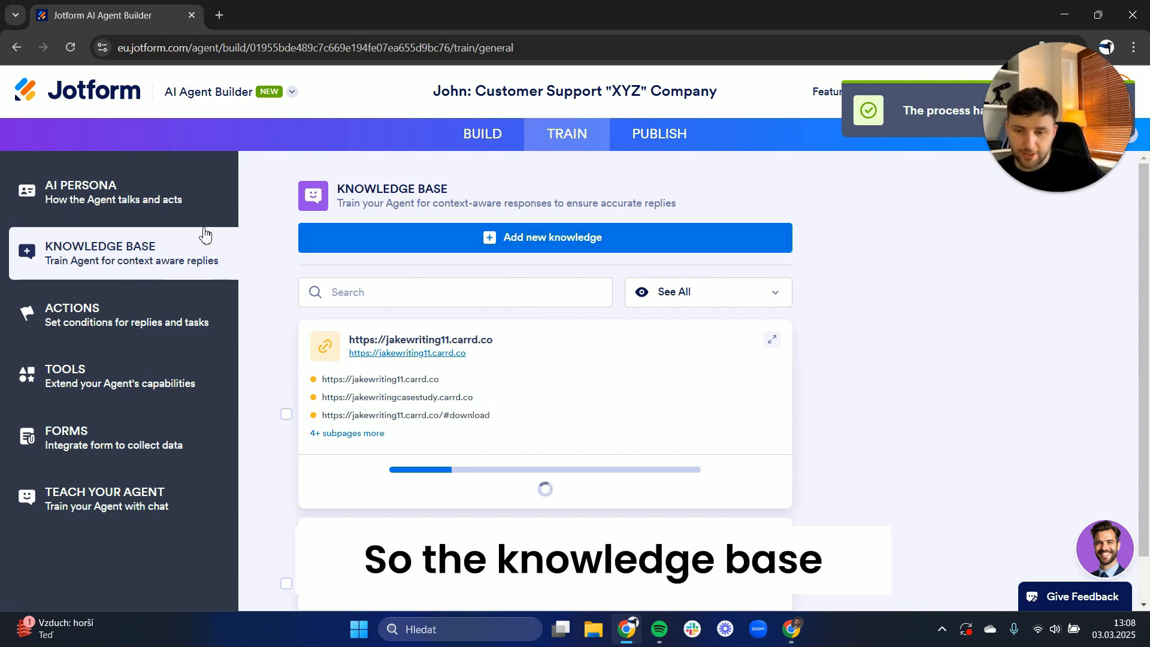
Check the crawled website entry in the knowledge base and the kinds of knowledge that can be added
{"action": "scroll", "coordinate": [482, 334], "scroll_direction": "down", "scroll_amount": 1}
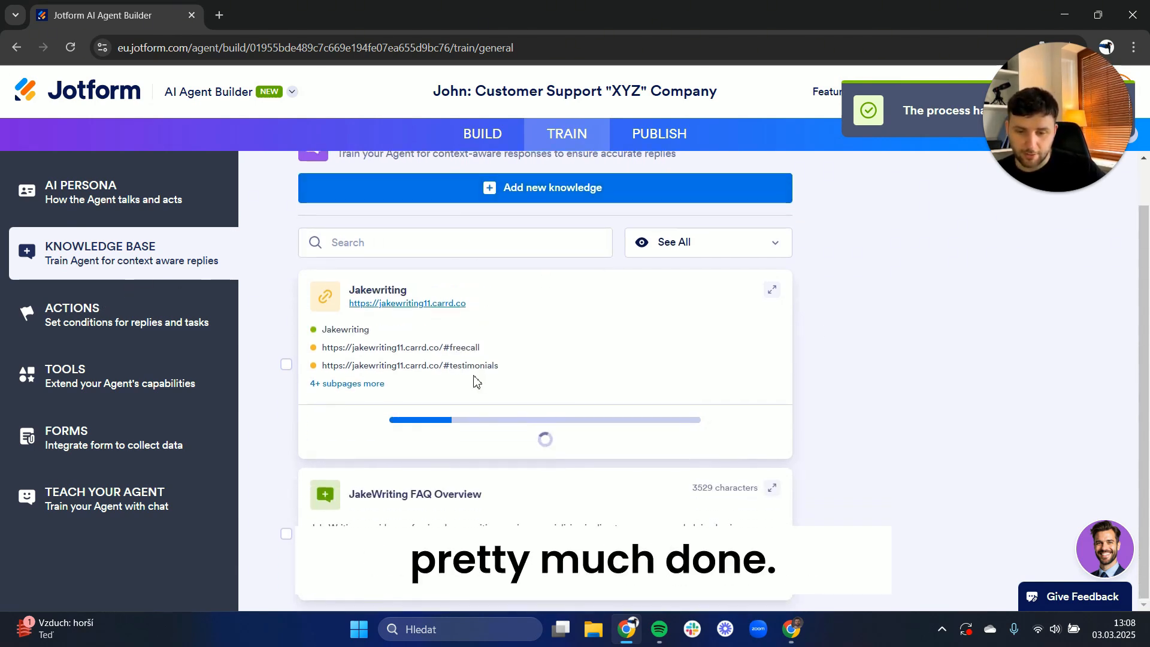
{"action": "scroll", "coordinate": [473, 377], "scroll_direction": "up", "scroll_amount": 1}
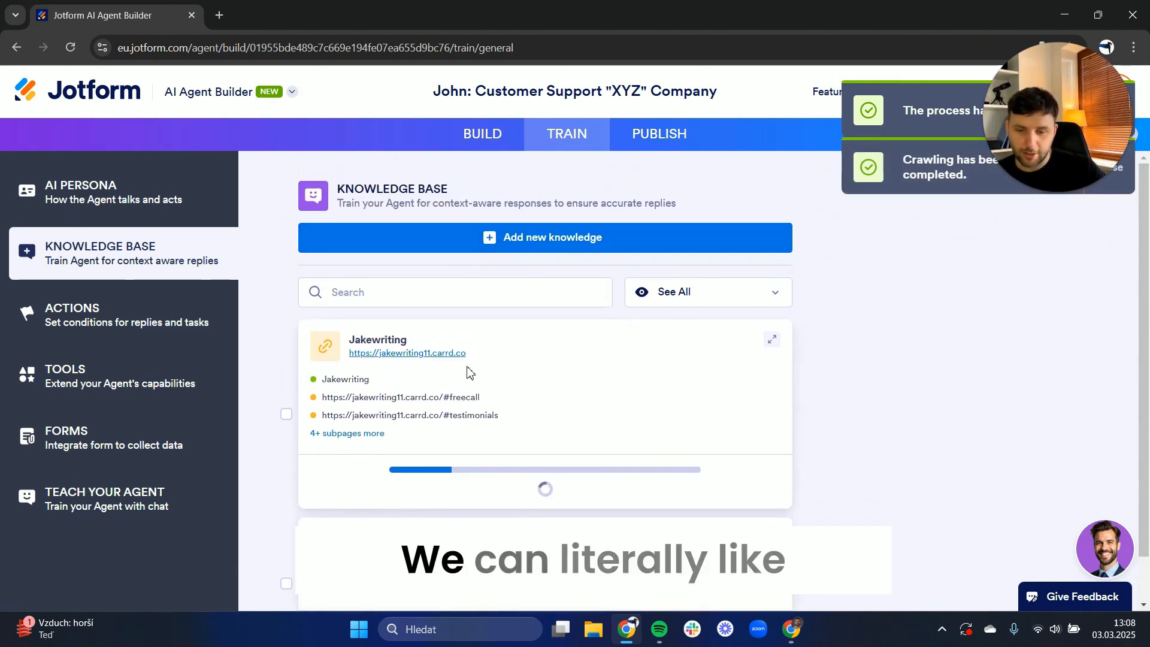
{"action": "left_click", "coordinate": [520, 237]}
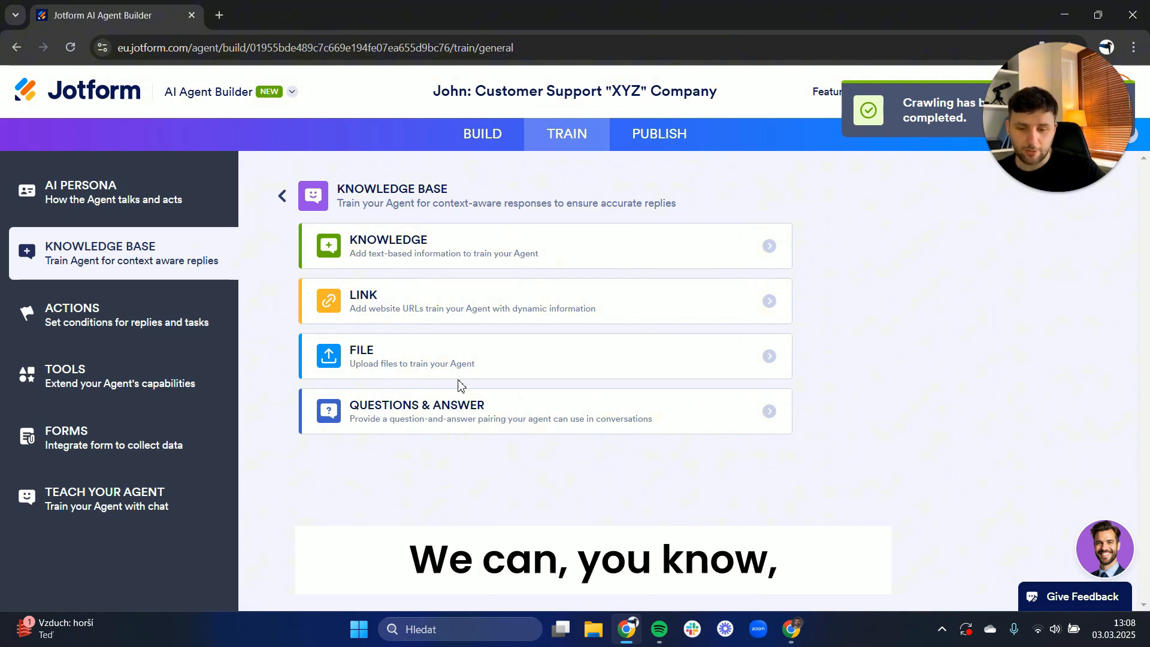
{"action": "left_click", "coordinate": [281, 198]}
{"action": "scroll", "coordinate": [619, 326], "scroll_direction": "down", "scroll_amount": 1}
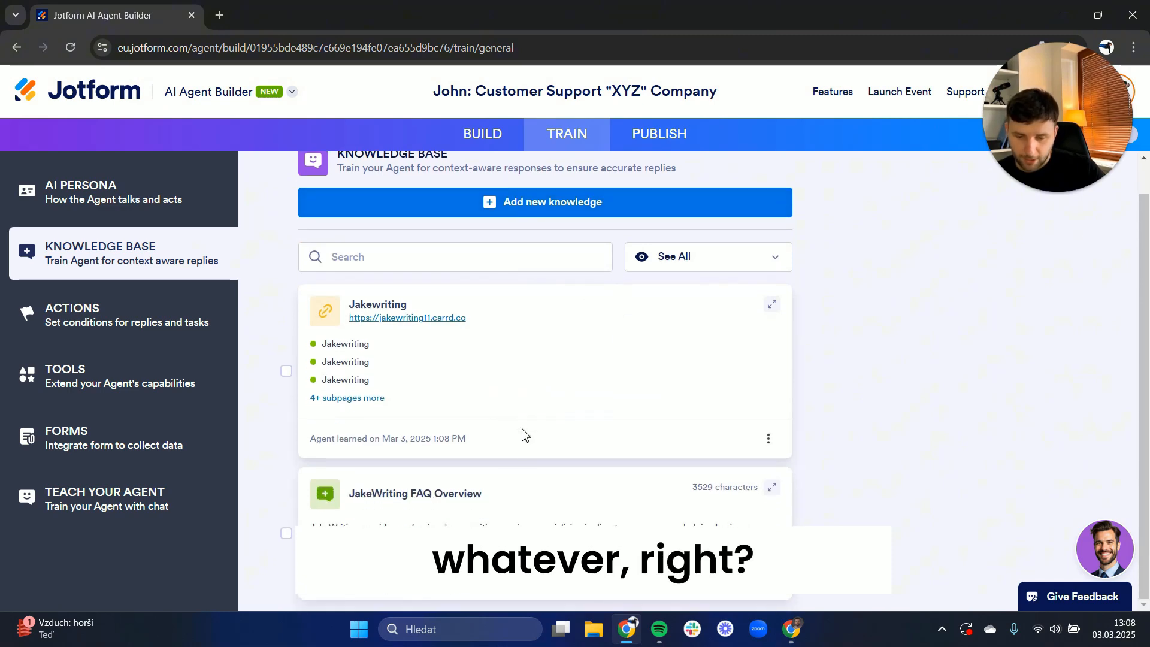
{"action": "scroll", "coordinate": [488, 410], "scroll_direction": "up", "scroll_amount": 1}
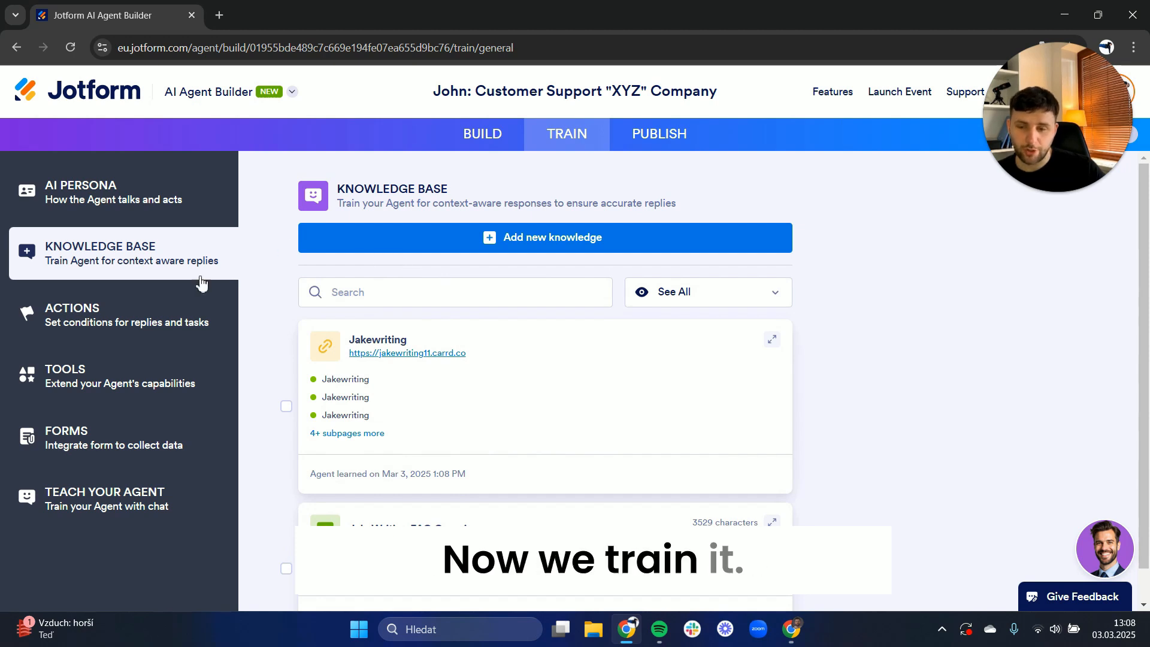
Open the agent's Actions settings and examine the available WHEN conditions and DO actions
{"action": "left_click", "coordinate": [108, 320]}
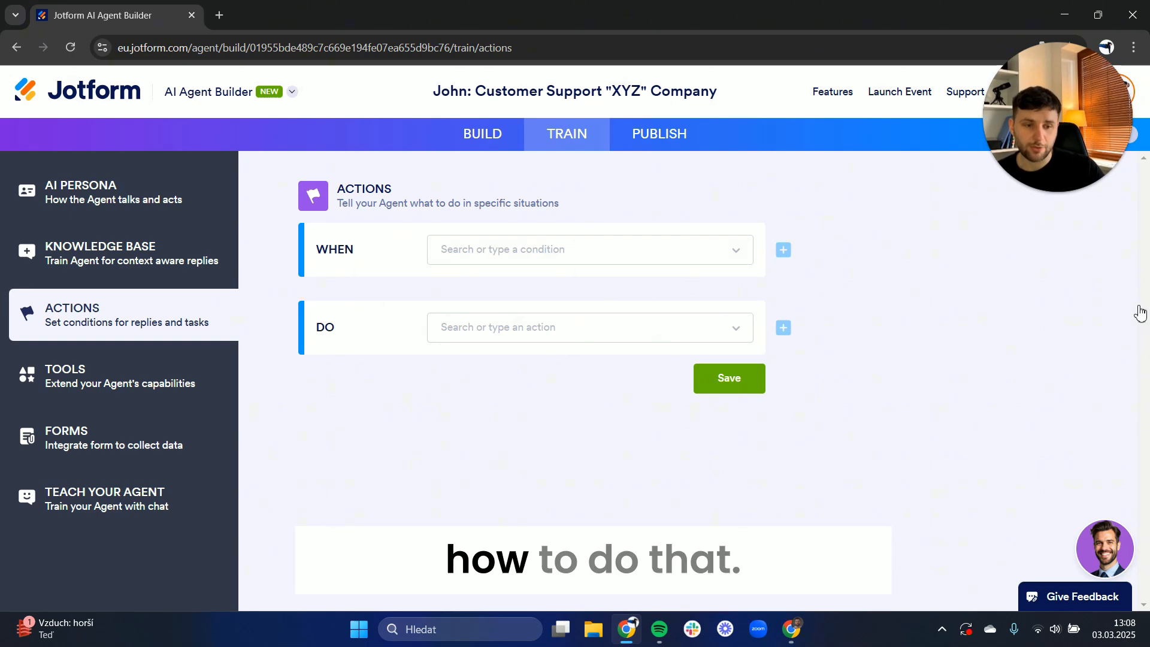
{"action": "left_click", "coordinate": [627, 251]}
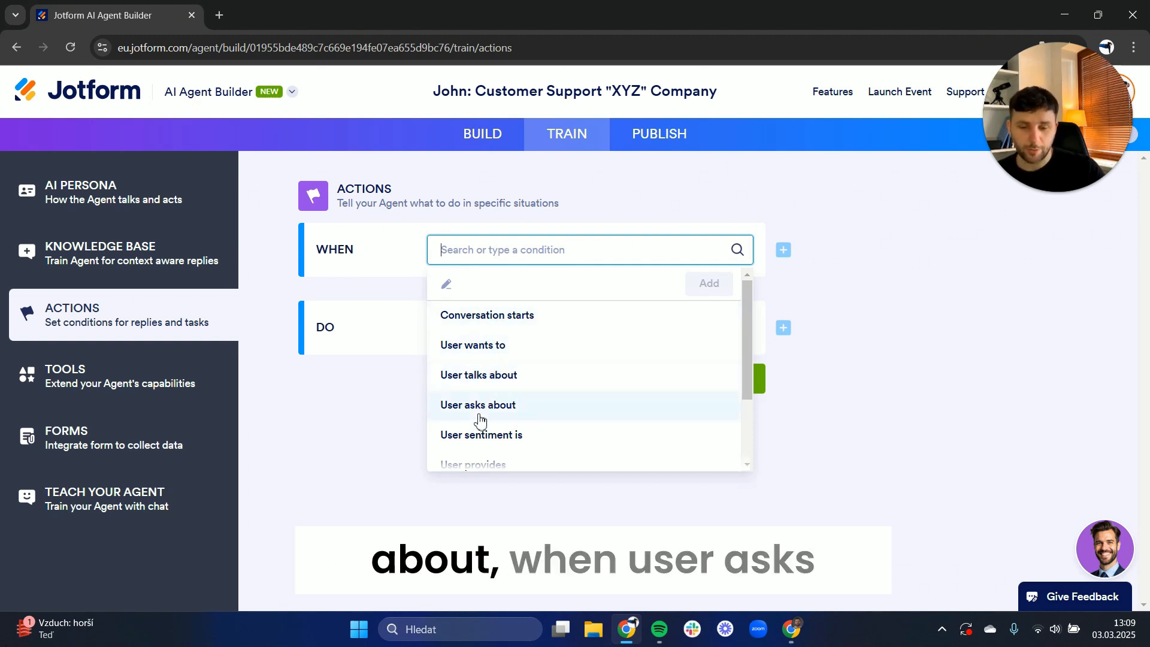
{"action": "scroll", "coordinate": [485, 423], "scroll_direction": "down", "scroll_amount": 2}
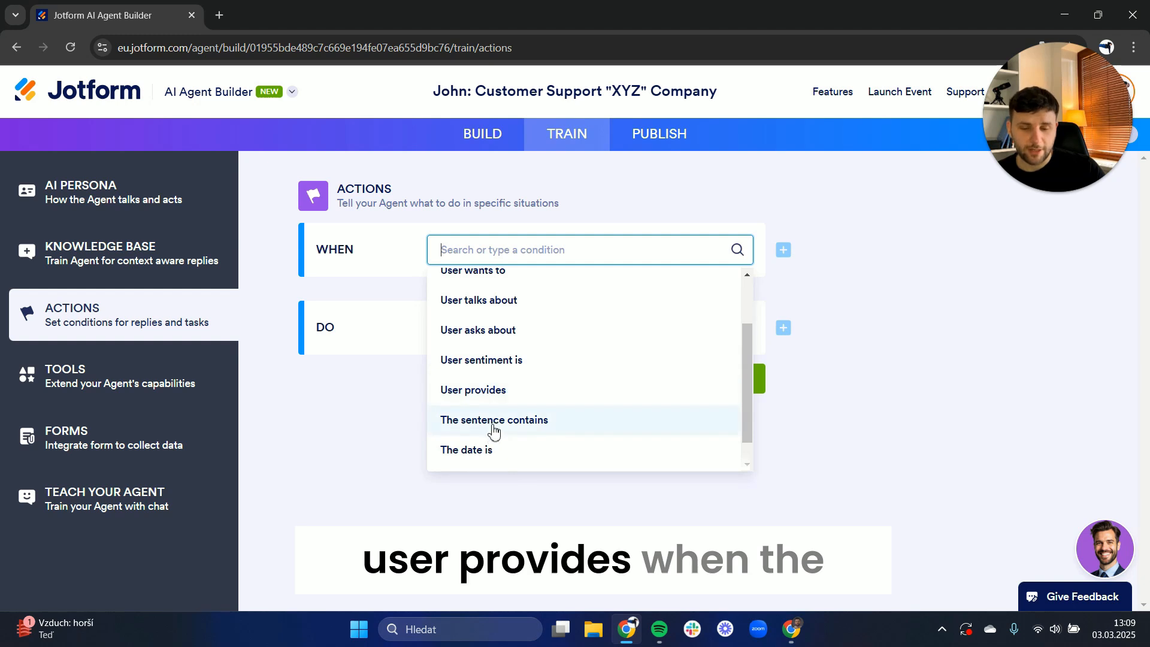
{"action": "scroll", "coordinate": [491, 440], "scroll_direction": "down", "scroll_amount": 1}
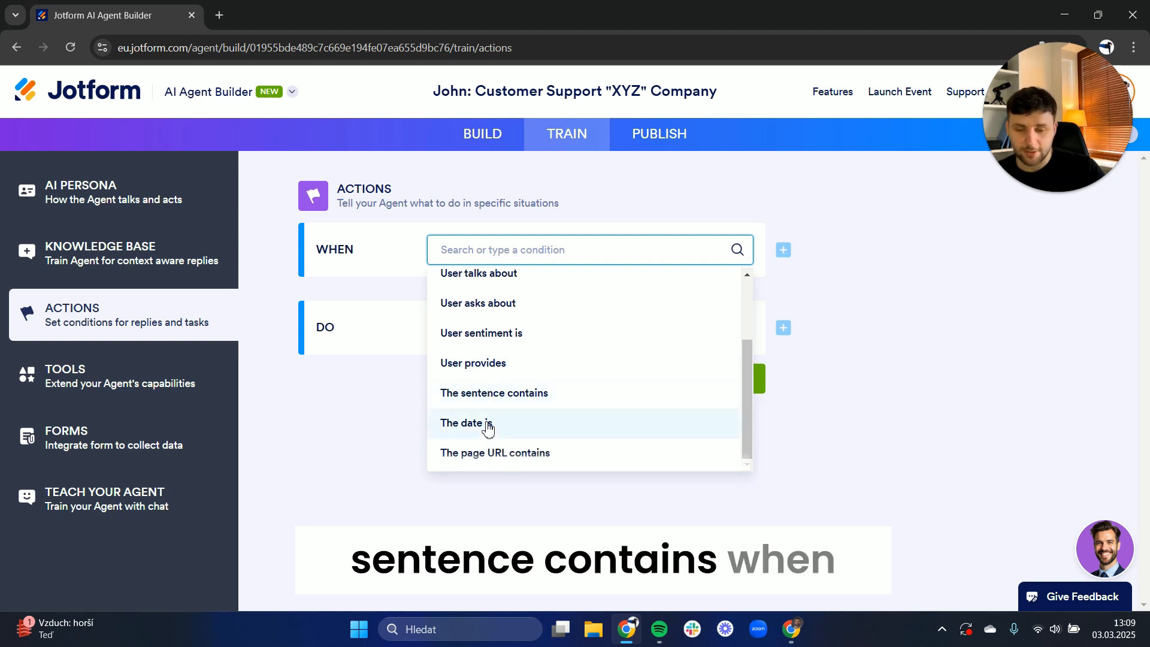
{"action": "left_click", "coordinate": [469, 521]}
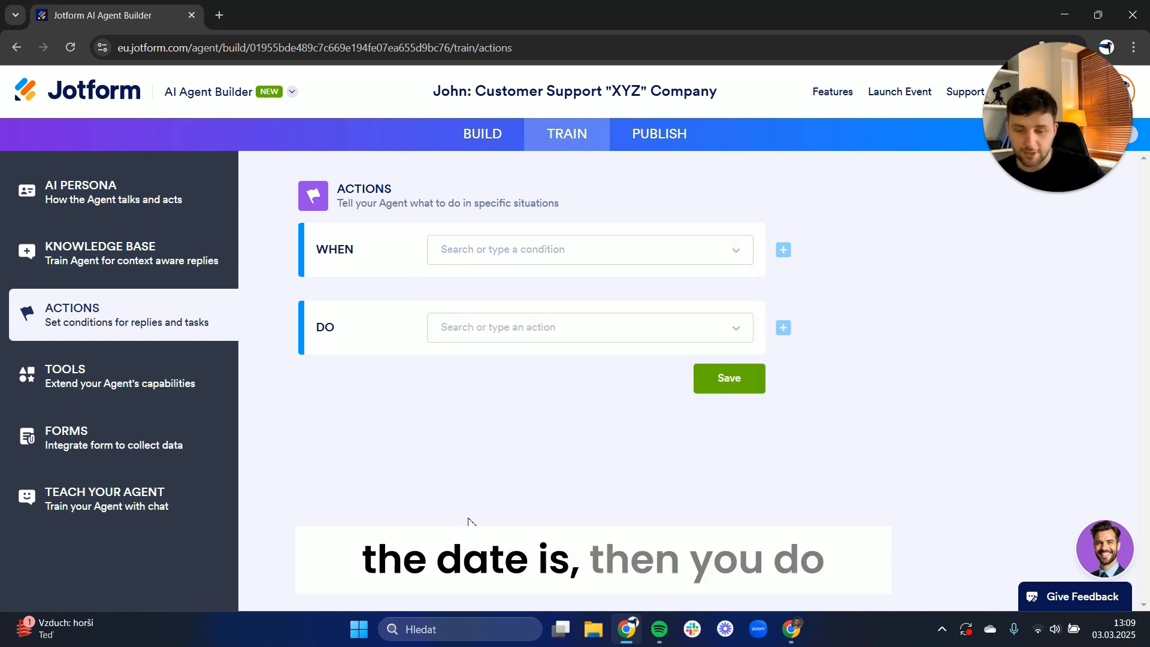
{"action": "left_click", "coordinate": [569, 336]}
{"action": "scroll", "coordinate": [526, 481], "scroll_direction": "down", "scroll_amount": 3}
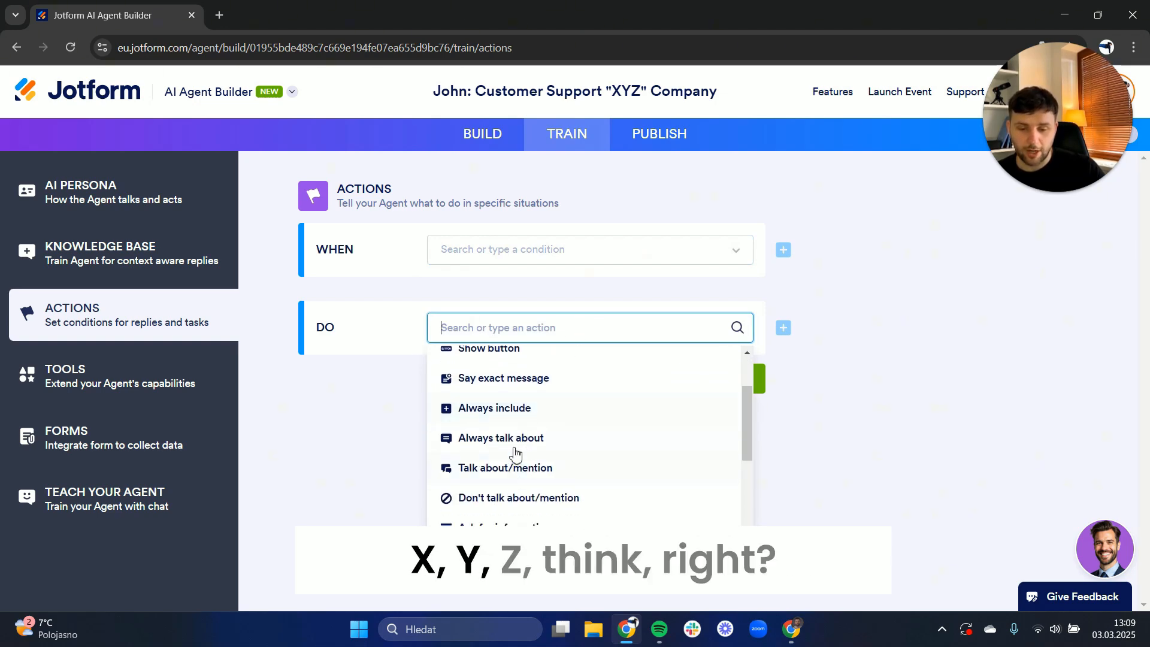
{"action": "scroll", "coordinate": [516, 454], "scroll_direction": "down", "scroll_amount": 2}
{"action": "scroll", "coordinate": [585, 516], "scroll_direction": "up", "scroll_amount": 5}
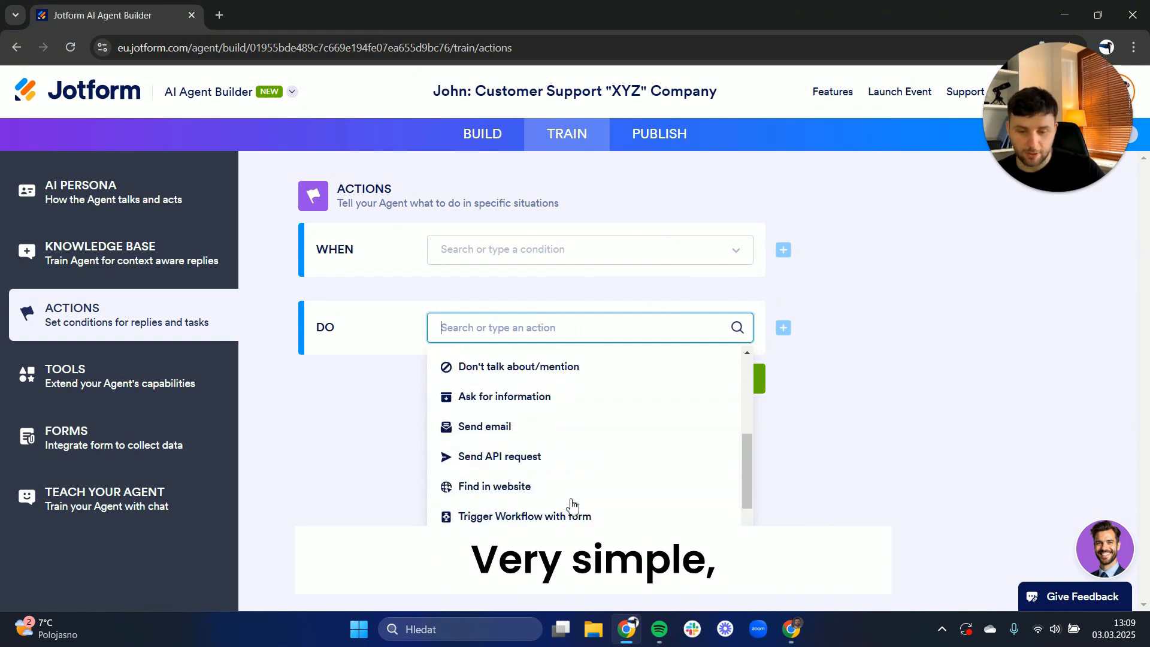
{"action": "left_click", "coordinate": [361, 461]}
Set up an action with the condition "Conversation starts" and the response "Ask for information"
{"action": "left_click", "coordinate": [540, 251]}
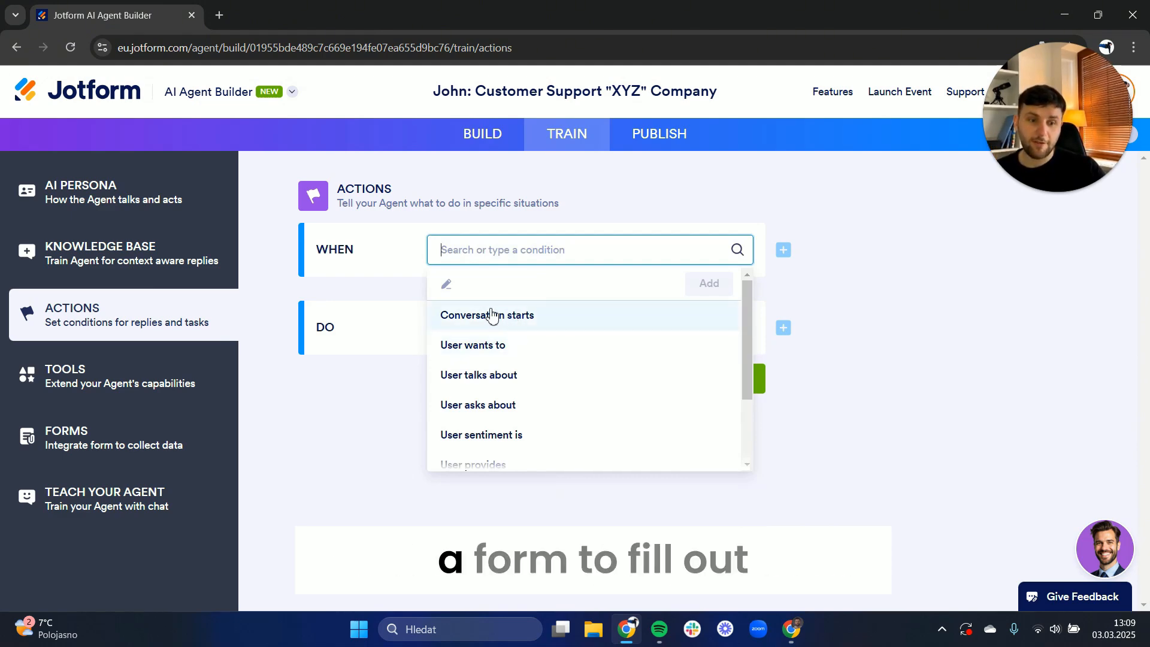
{"action": "left_click", "coordinate": [532, 328]}
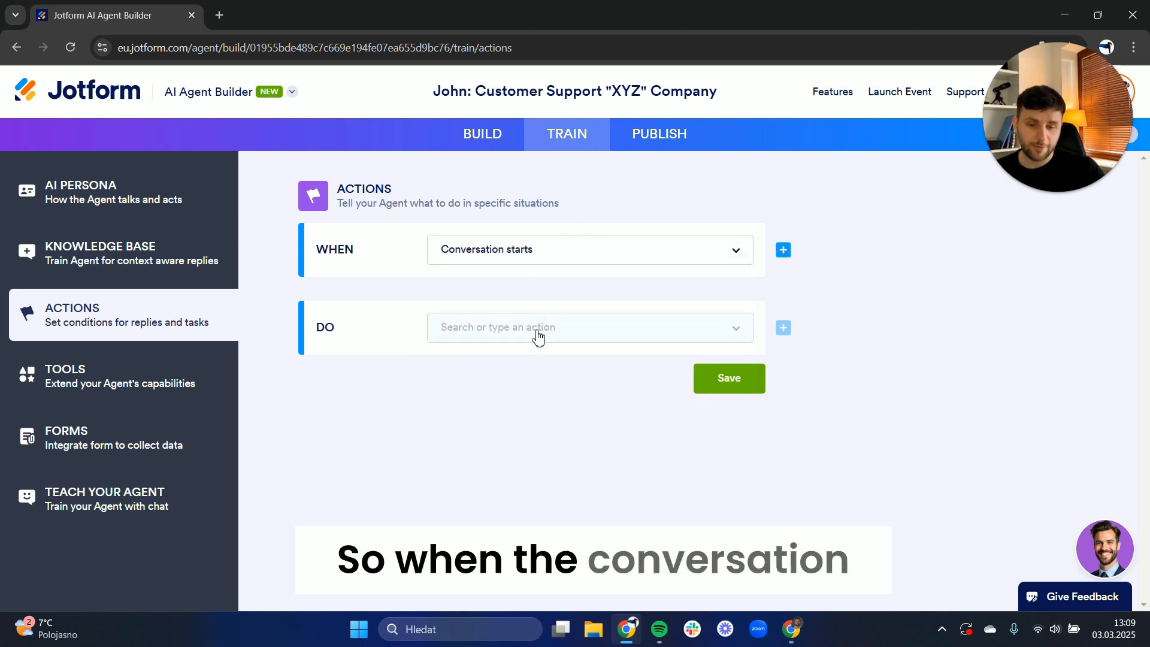
{"action": "left_click", "coordinate": [540, 327]}
{"action": "scroll", "coordinate": [534, 417], "scroll_direction": "down", "scroll_amount": 5}
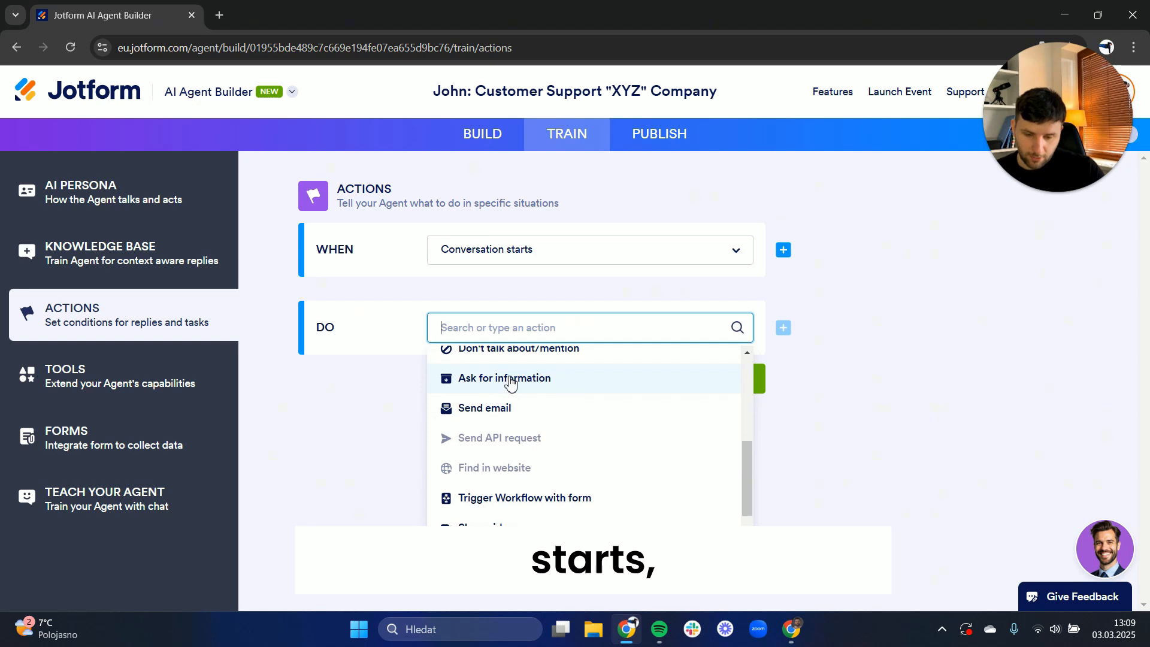
{"action": "left_click", "coordinate": [510, 382]}
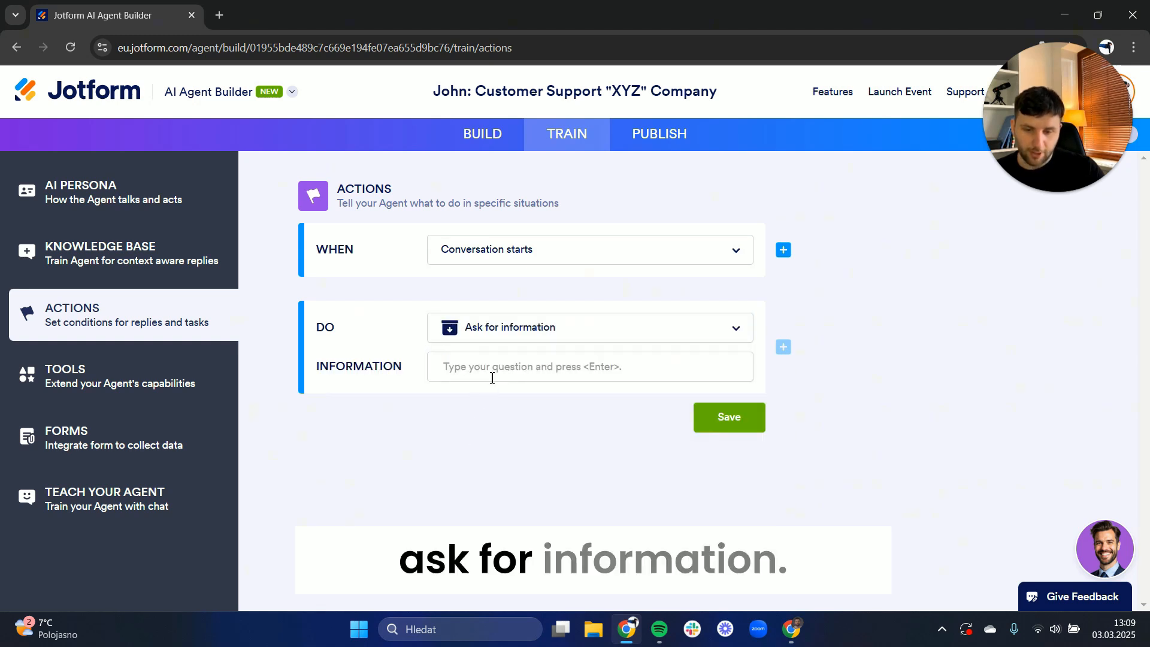
Enter "How Are You Doing Today?" as the information to ask for and save the action
{"action": "left_click", "coordinate": [492, 377]}
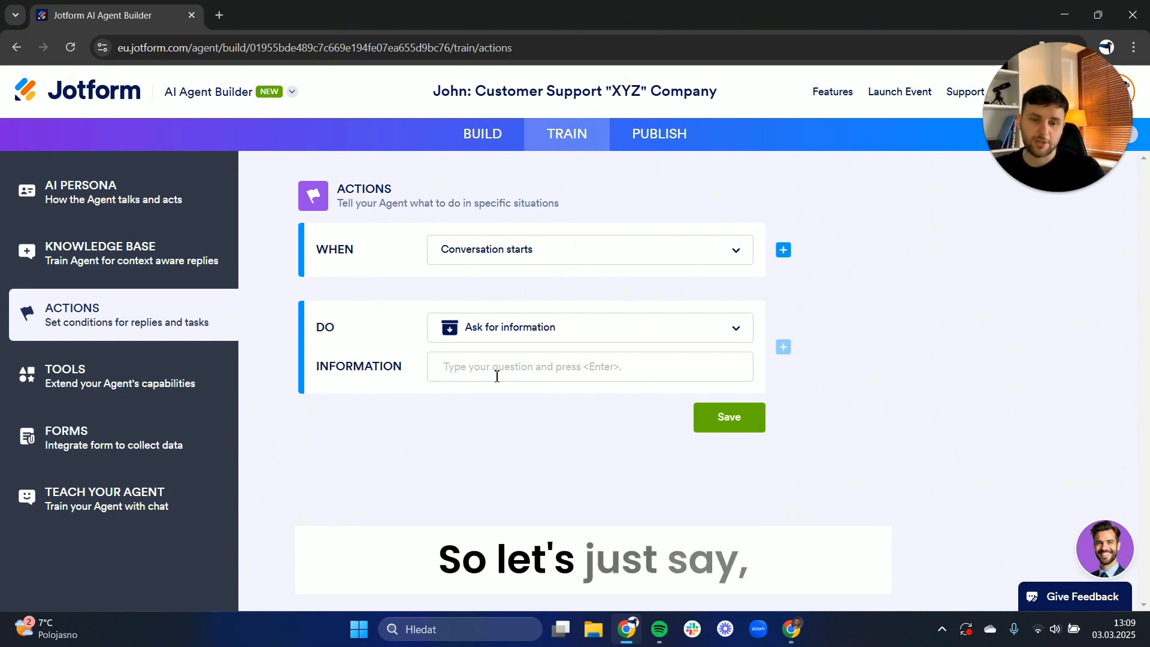
{"action": "type", "text": "H"}
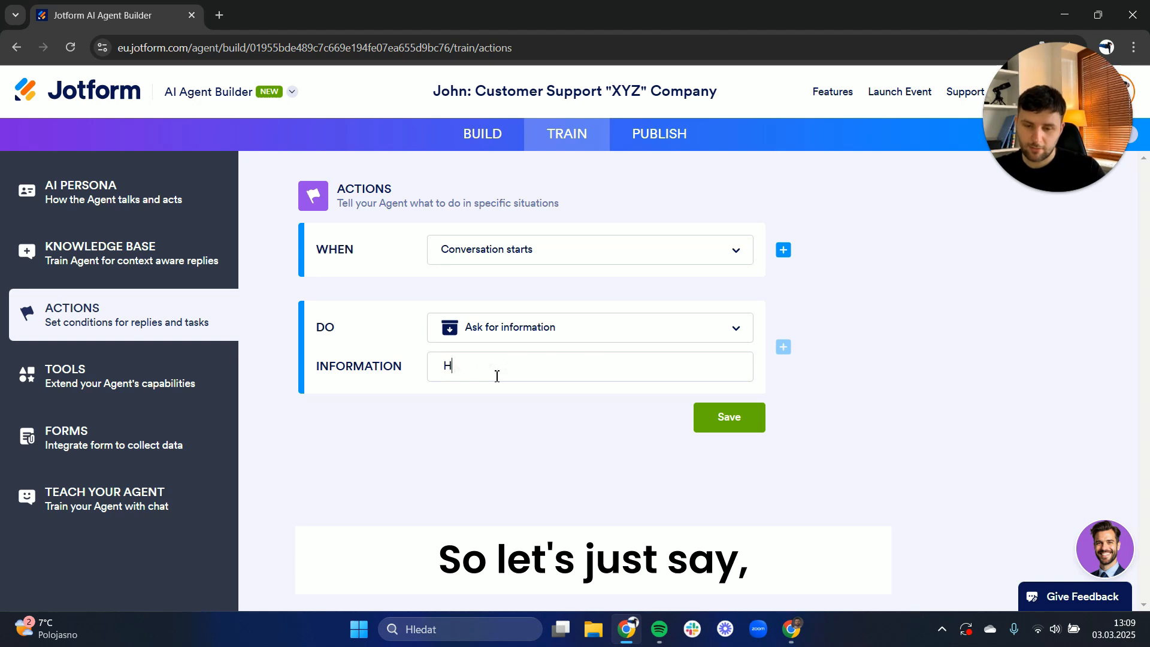
{"action": "type", "text": "ow Are Y"}
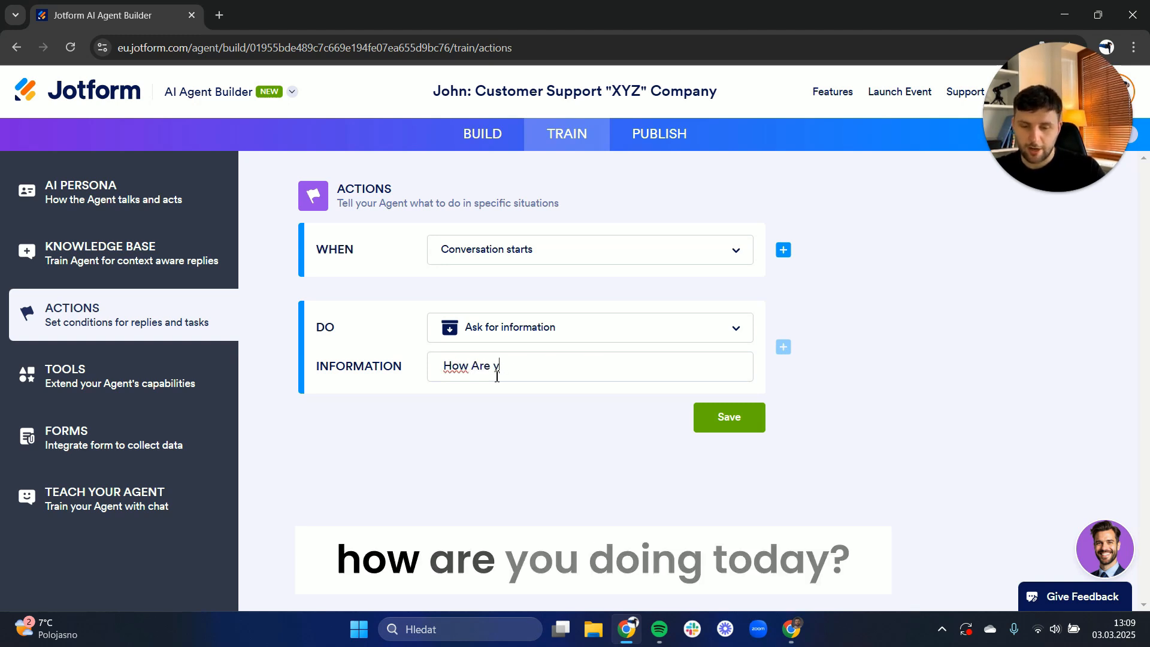
{"action": "type", "text": "ou Doing Today"}
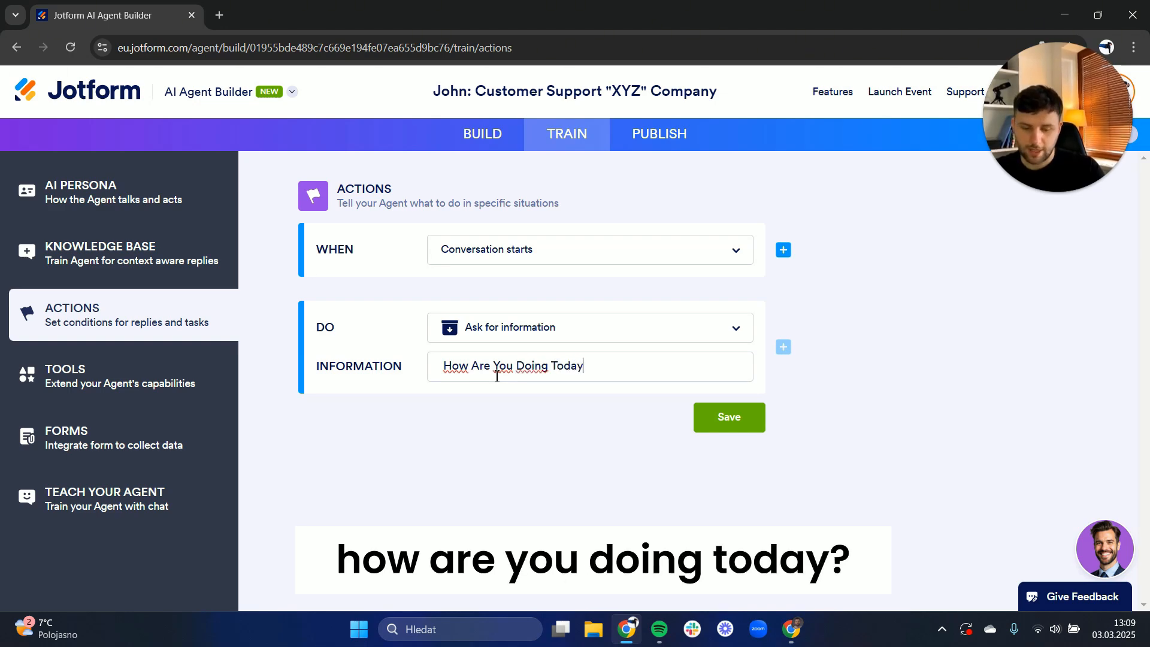
{"action": "type", "text": "?"}
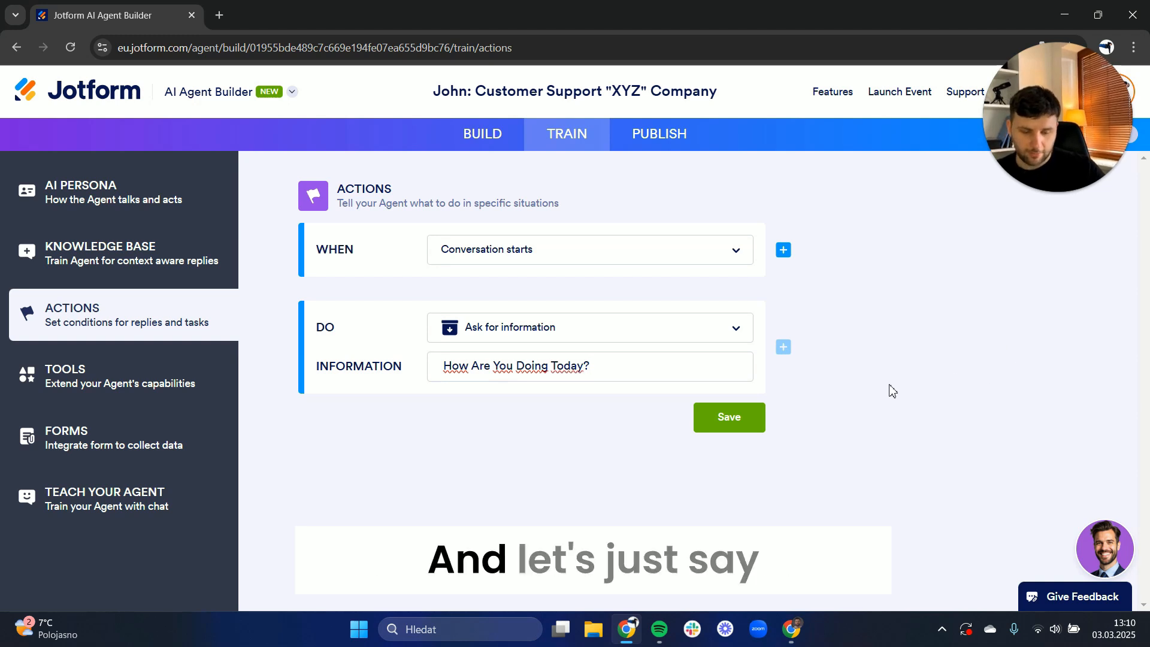
{"action": "key", "text": "Return"}
{"action": "left_click", "coordinate": [702, 426]}
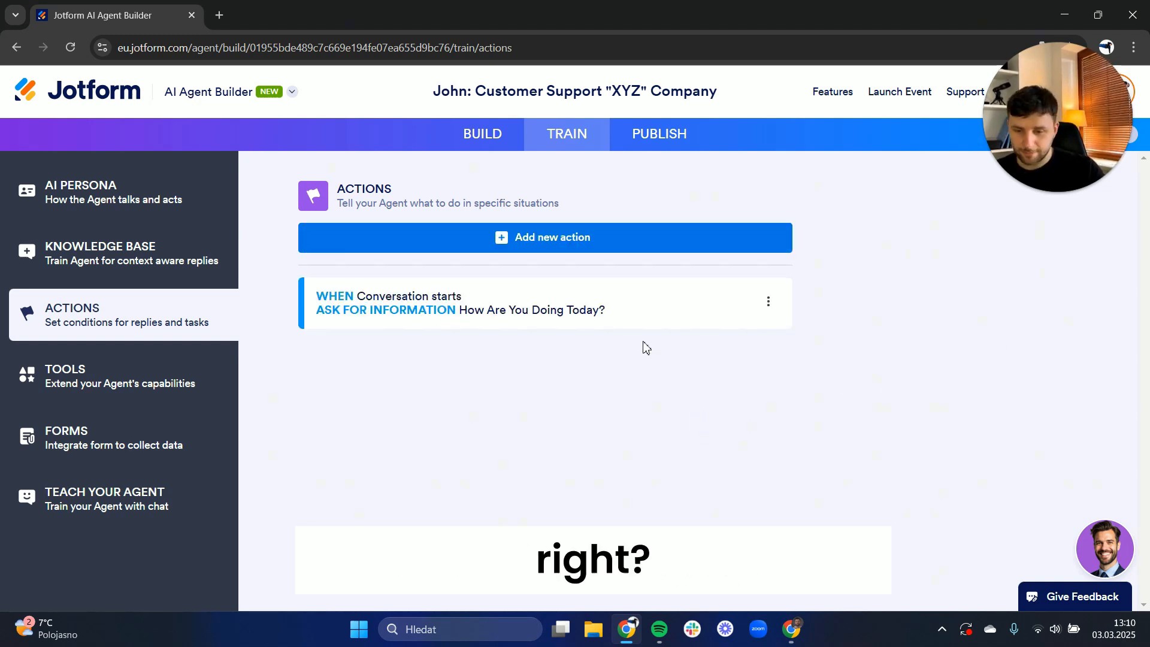
Open the agent's Tools section and examine the available tools, such as Find in Website, Forms and Send API Request
{"action": "left_click", "coordinate": [124, 380]}
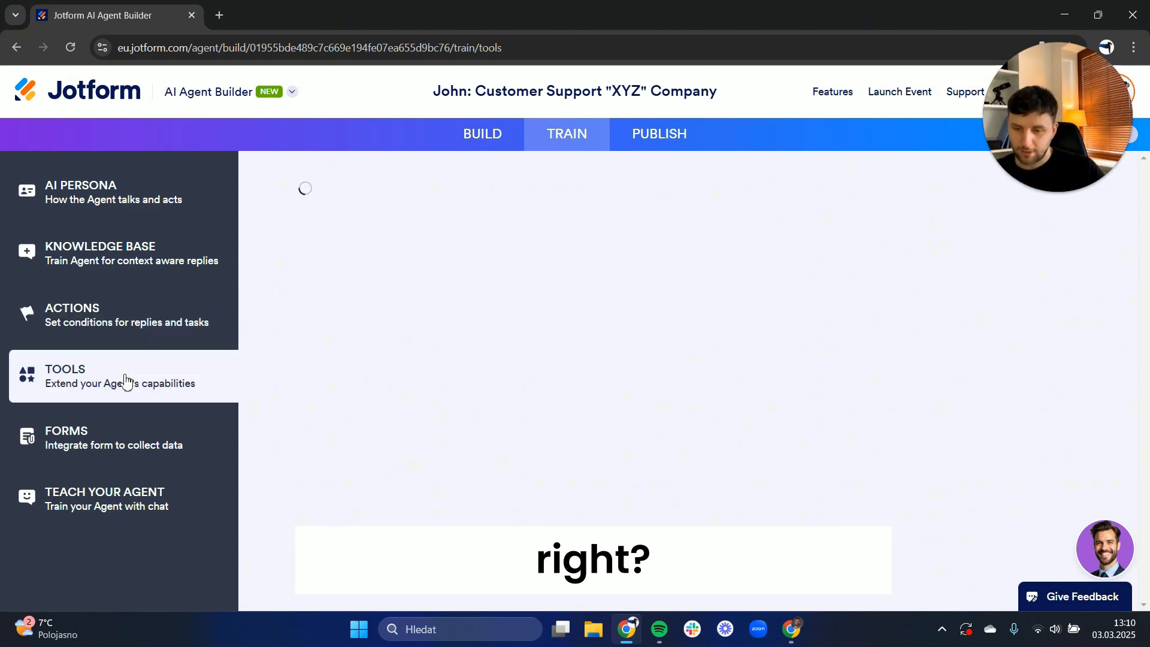
{"action": "scroll", "coordinate": [788, 283], "scroll_direction": "down", "scroll_amount": 1}
{"action": "scroll", "coordinate": [788, 283], "scroll_direction": "down", "scroll_amount": 2}
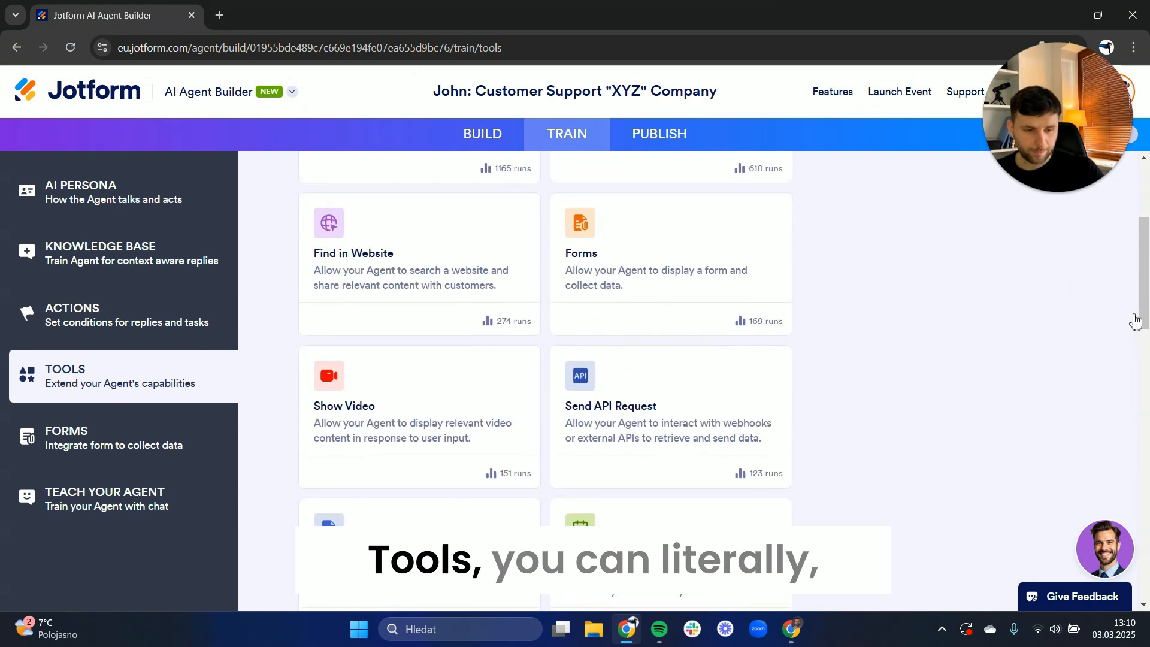
{"action": "scroll", "coordinate": [316, 392], "scroll_direction": "up", "scroll_amount": 4}
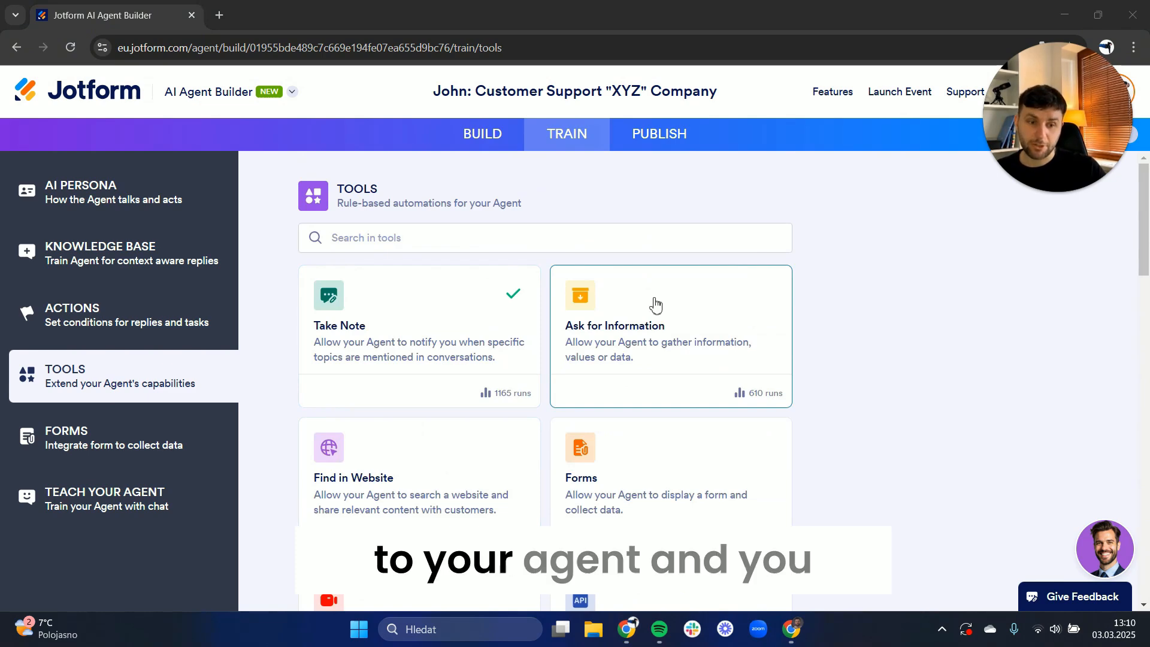
{"action": "scroll", "coordinate": [710, 310], "scroll_direction": "down", "scroll_amount": 3}
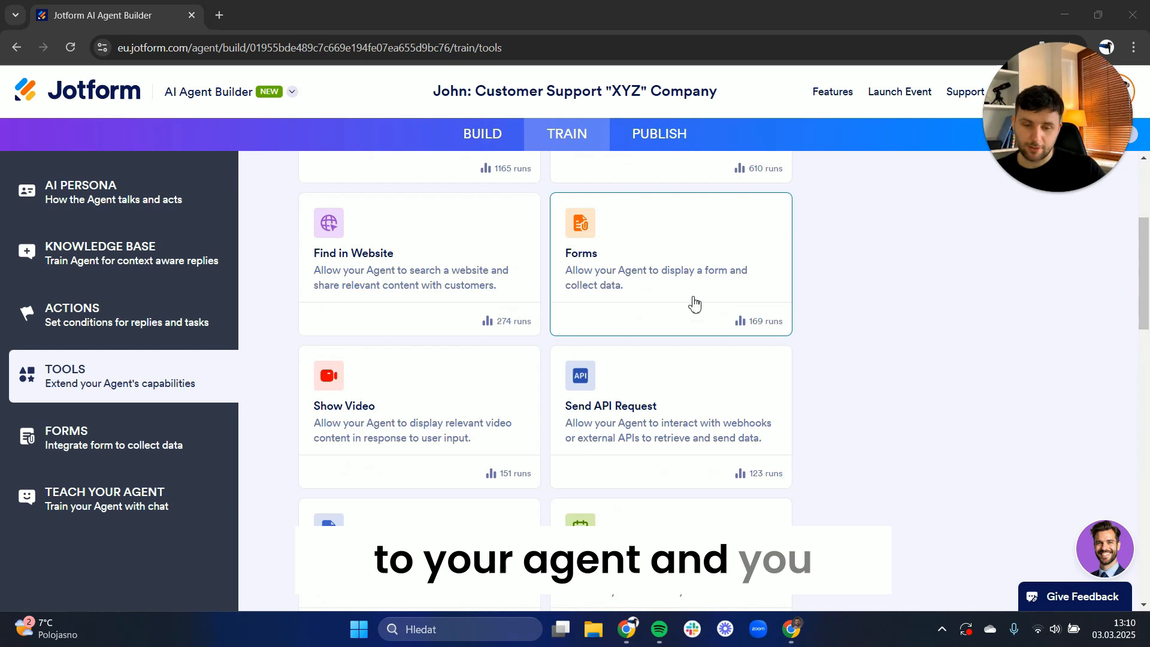
{"action": "scroll", "coordinate": [692, 303], "scroll_direction": "up", "scroll_amount": 3}
{"action": "scroll", "coordinate": [659, 318], "scroll_direction": "down", "scroll_amount": 3}
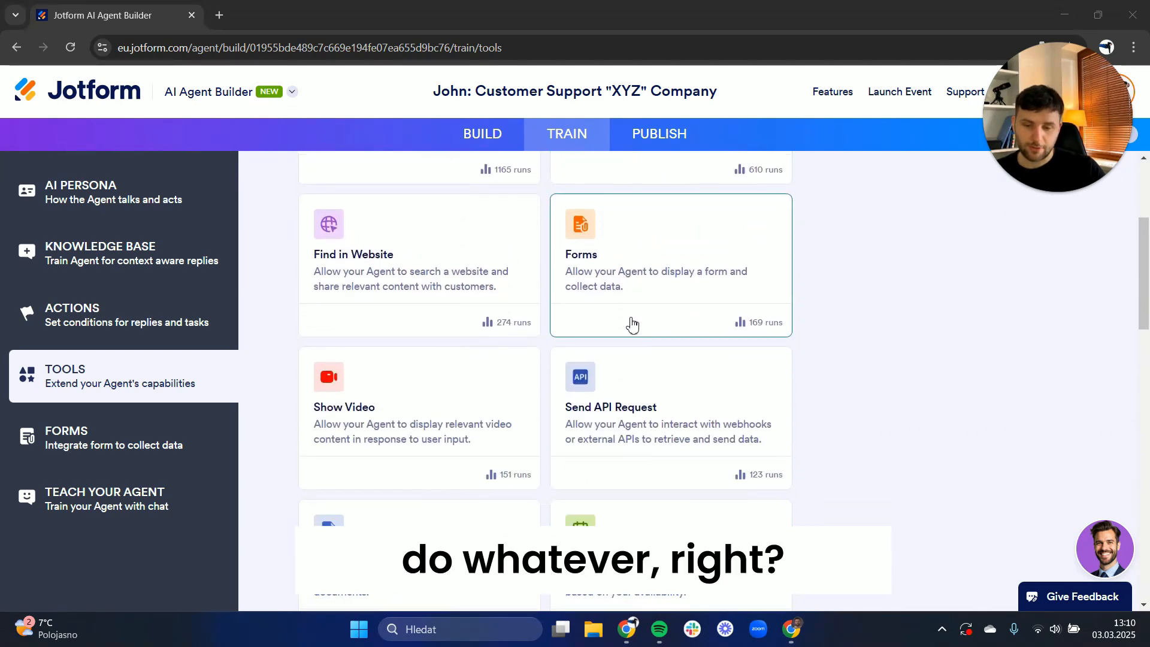
Look through the remaining agent tools and open the Set Appointment with Google Calendar tool
{"action": "scroll", "coordinate": [632, 325], "scroll_direction": "down", "scroll_amount": 2}
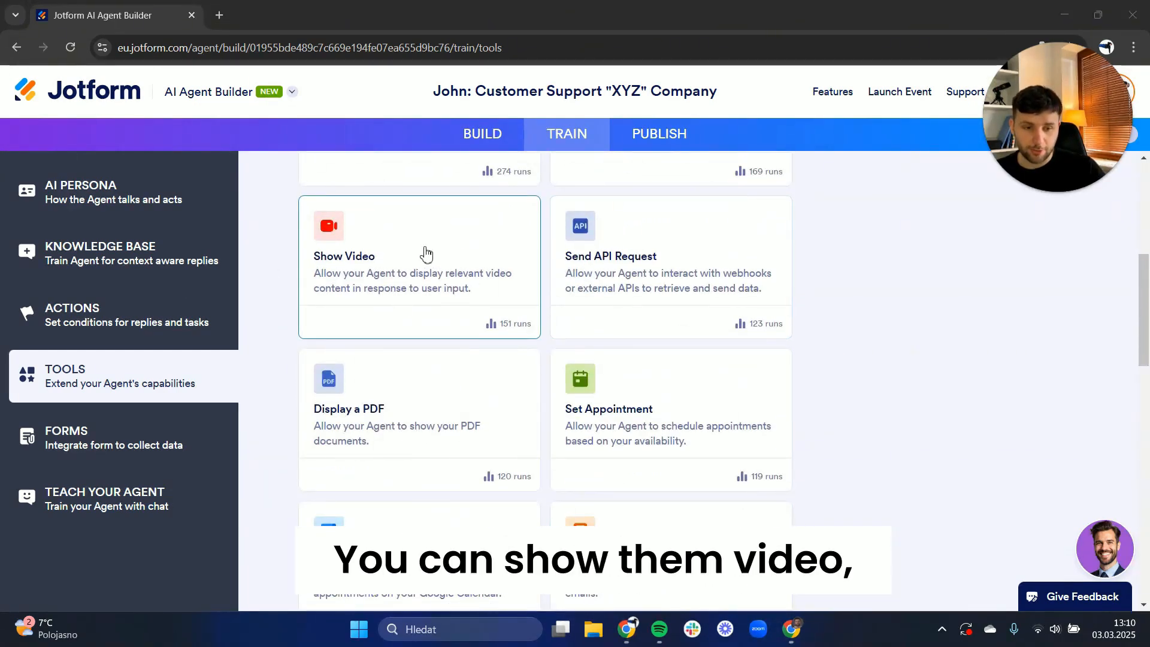
{"action": "scroll", "coordinate": [425, 254], "scroll_direction": "down", "scroll_amount": 2}
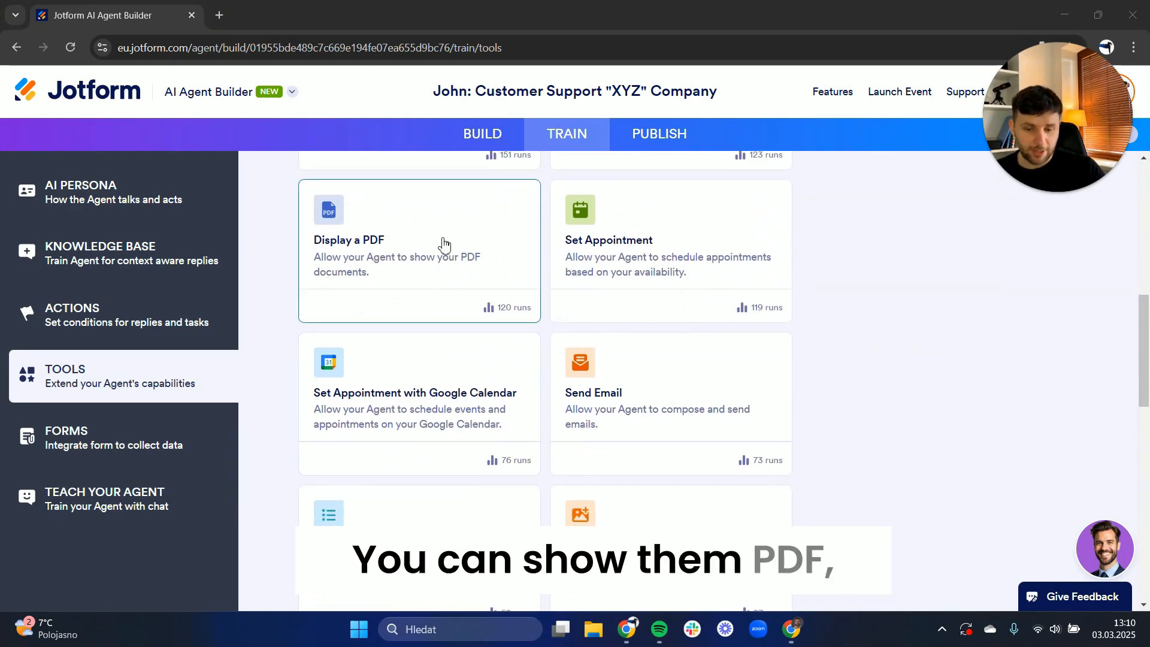
{"action": "scroll", "coordinate": [431, 371], "scroll_direction": "down", "scroll_amount": 1}
{"action": "scroll", "coordinate": [434, 372], "scroll_direction": "down", "scroll_amount": 3}
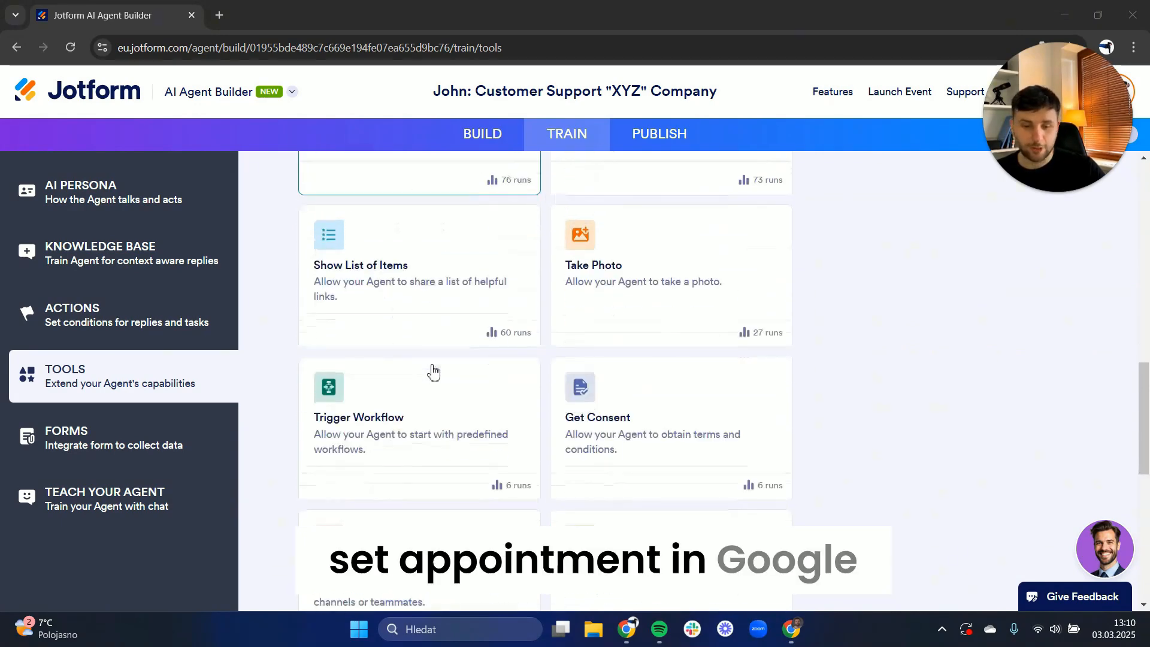
{"action": "scroll", "coordinate": [433, 372], "scroll_direction": "down", "scroll_amount": 1}
{"action": "scroll", "coordinate": [411, 377], "scroll_direction": "up", "scroll_amount": 7}
{"action": "scroll", "coordinate": [319, 364], "scroll_direction": "down", "scroll_amount": 2}
{"action": "left_click", "coordinate": [411, 336]}
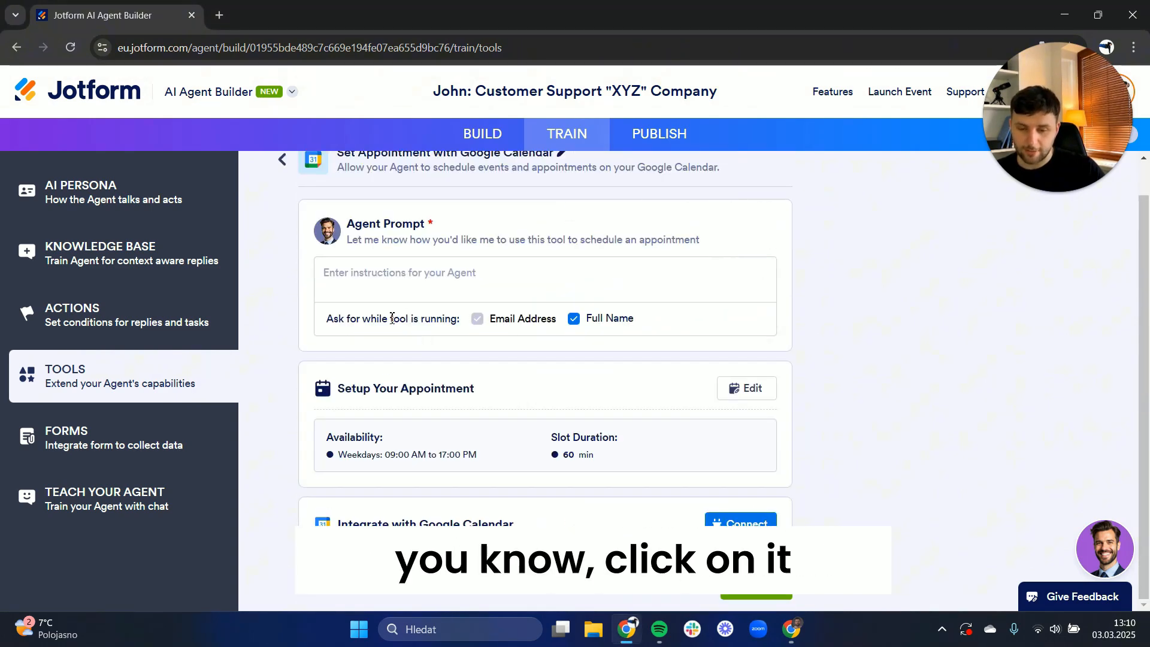
{"action": "scroll", "coordinate": [491, 421], "scroll_direction": "up", "scroll_amount": 1}
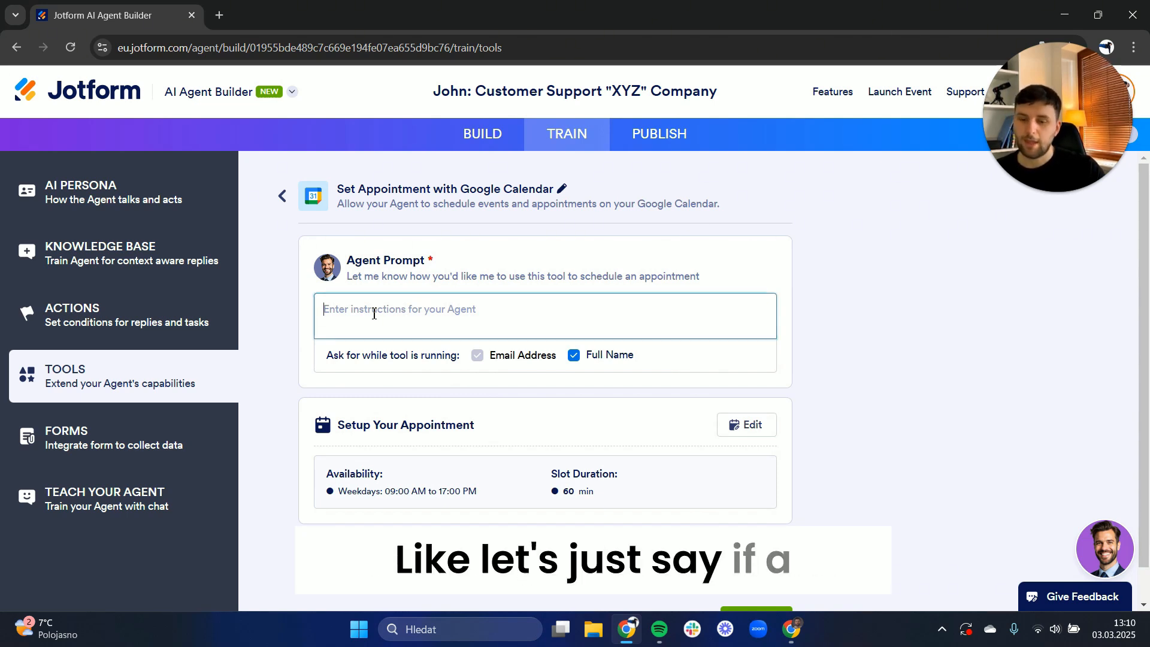
Begin the agent prompt with "If the customer/visitor asks anything about appointment and availability in one sentence"
{"action": "type", "text": "If"}
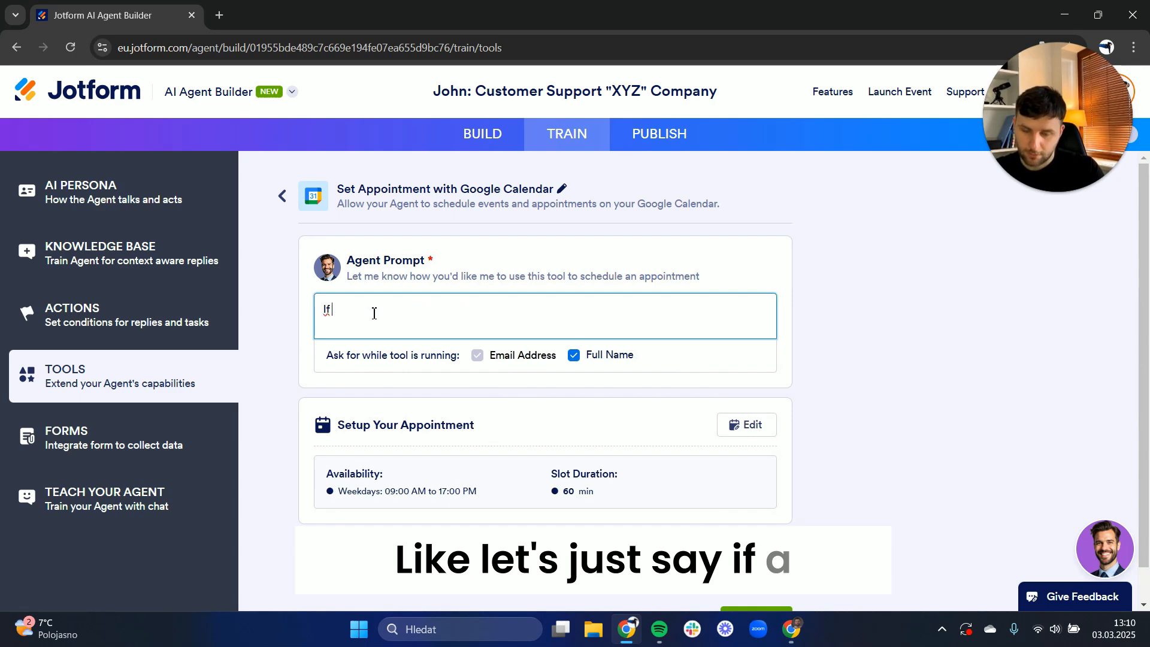
{"action": "type", "text": " a "}
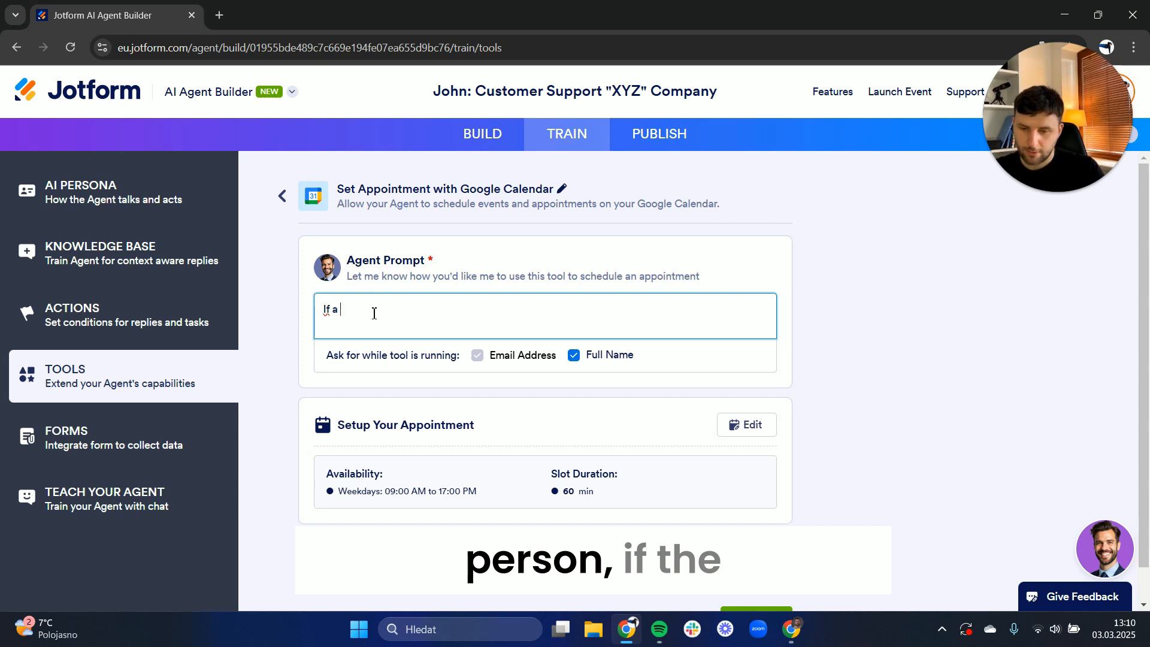
{"action": "type", "text": "pers the customer"}
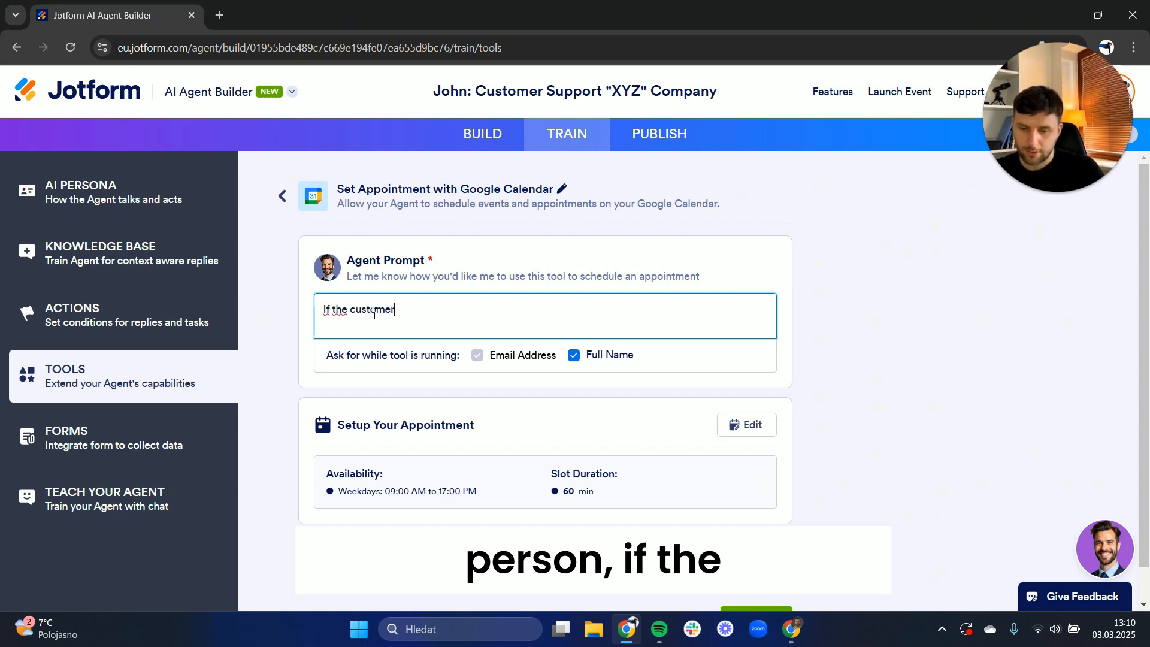
{"action": "type", "text": "/visto"}
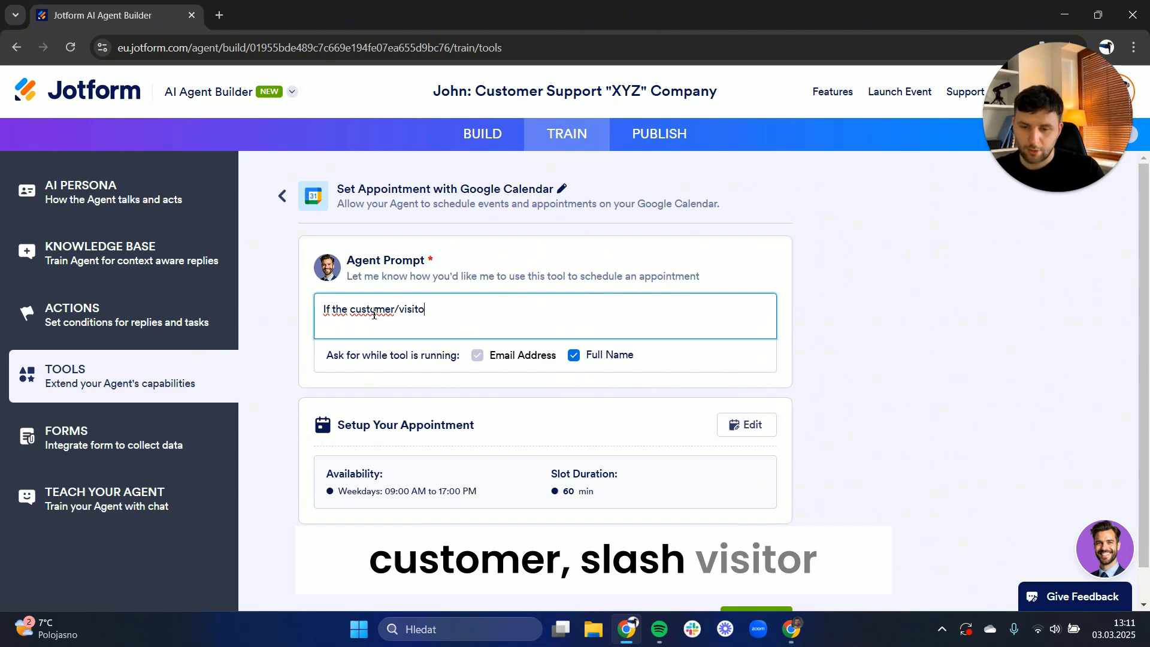
{"action": "type", "text": "r asks "}
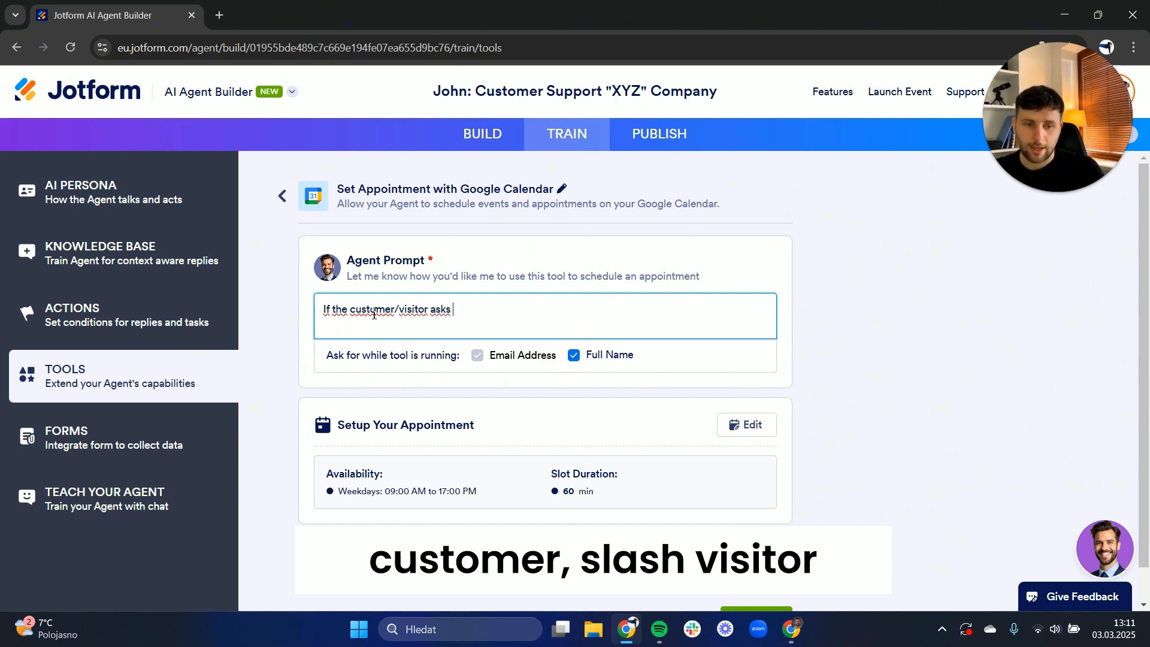
{"action": "type", "text": "a"}
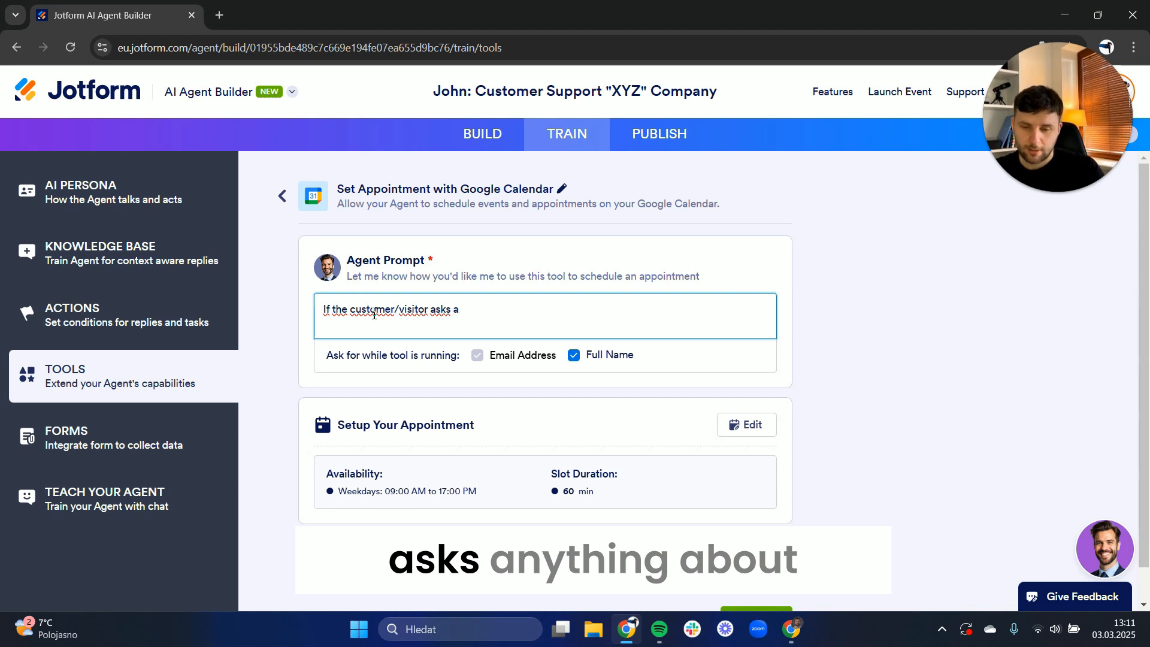
{"action": "type", "text": "bything about appoi"}
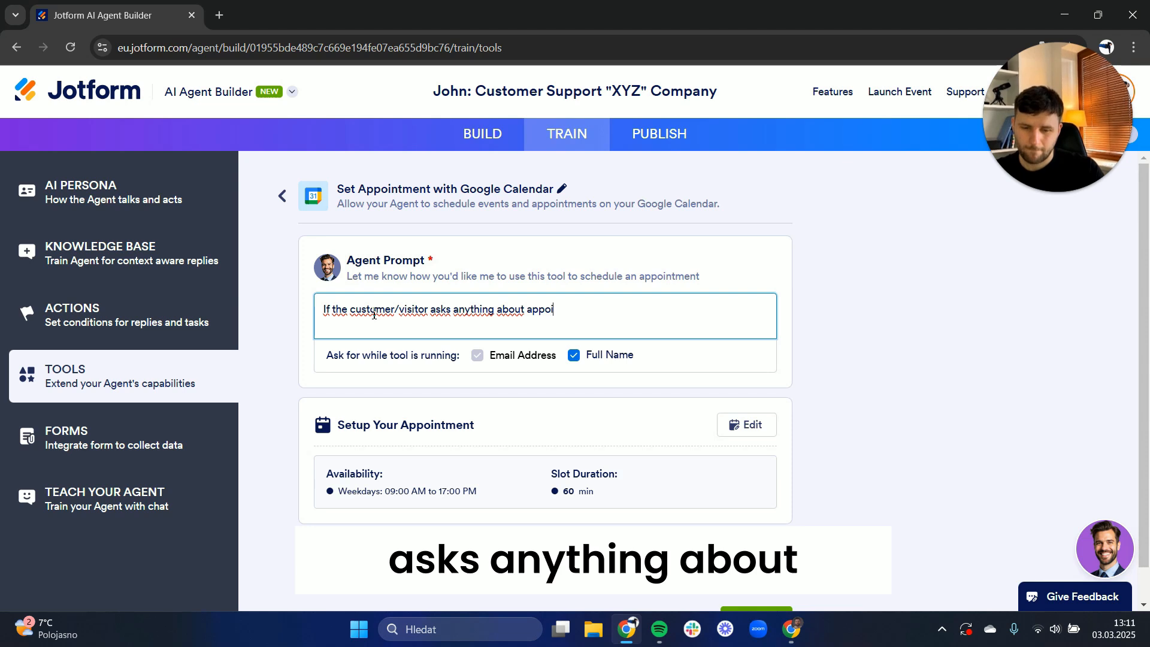
{"action": "type", "text": "ntment and availability in one sentence"}
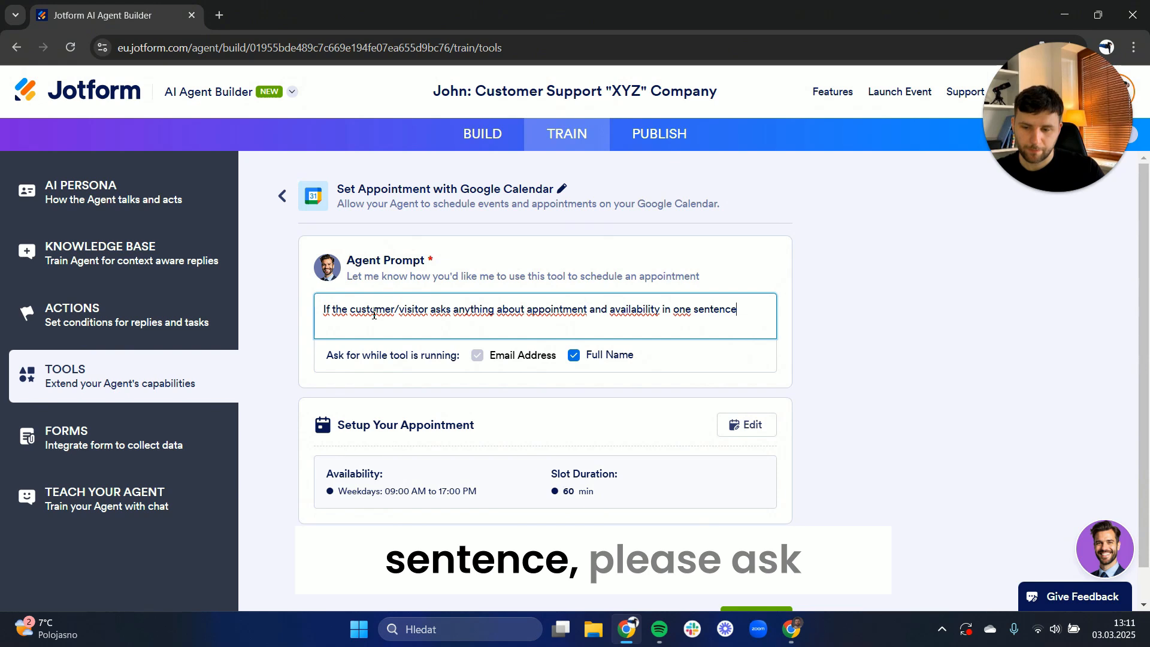
Continue the agent prompt with "please ask them whether they want to schedule an appointment and if they answer"
{"action": "type", "text": " please ask them "}
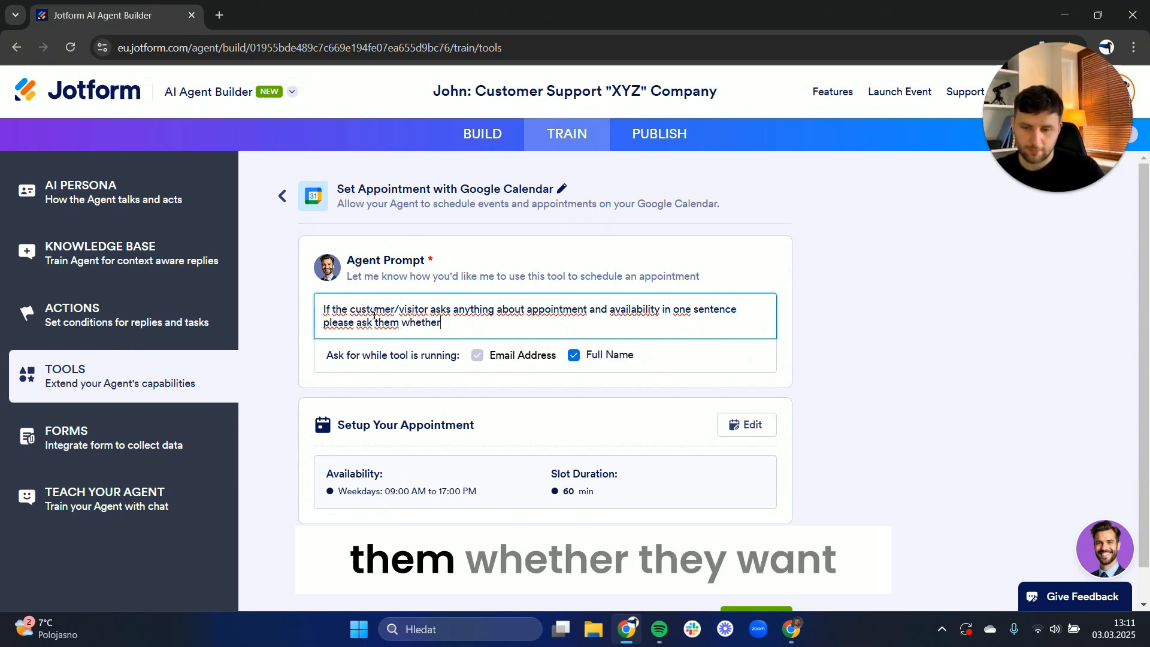
{"action": "type", "text": "whether "}
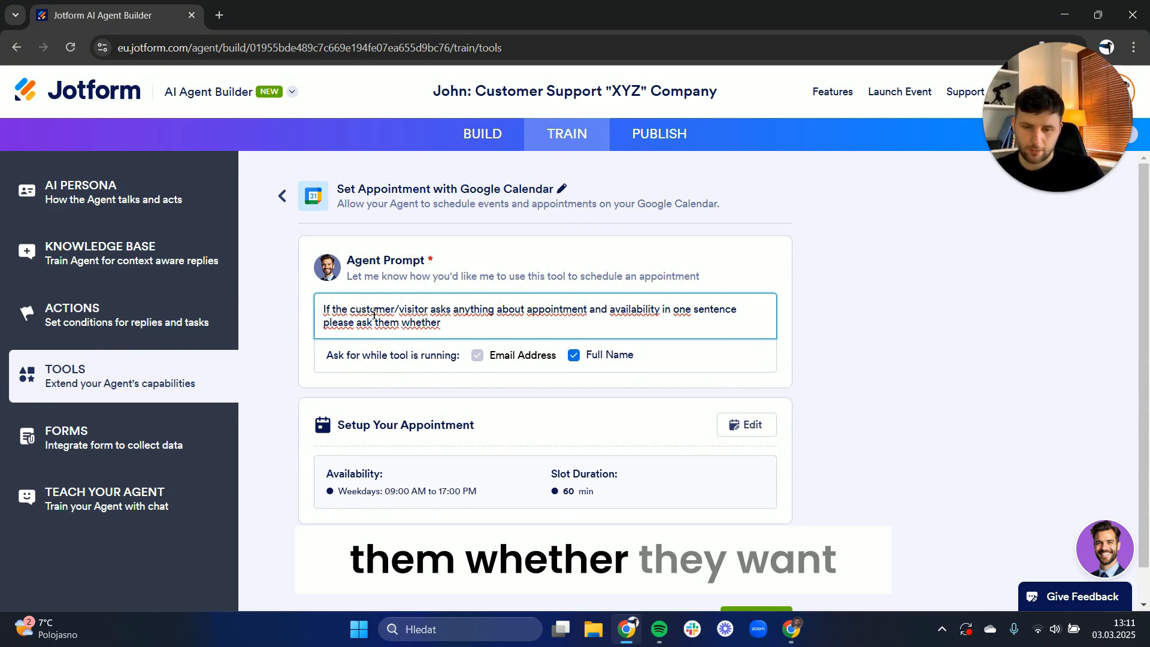
{"action": "type", "text": "they want to"}
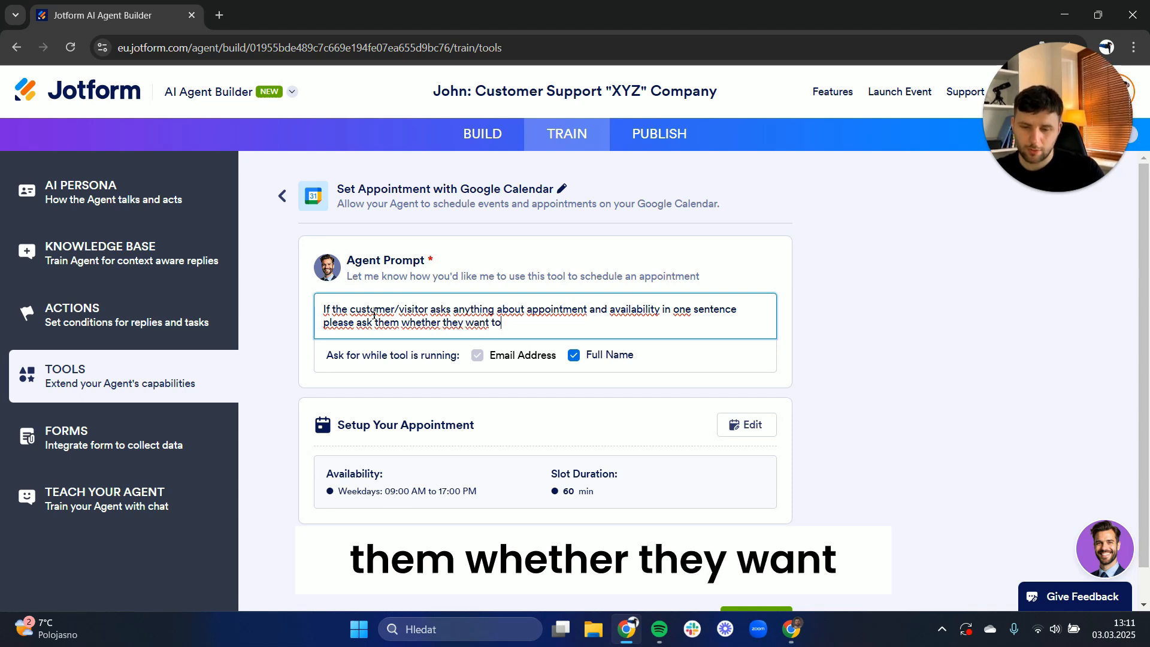
{"action": "type", "text": " schedule an appointment and if the y answer "}
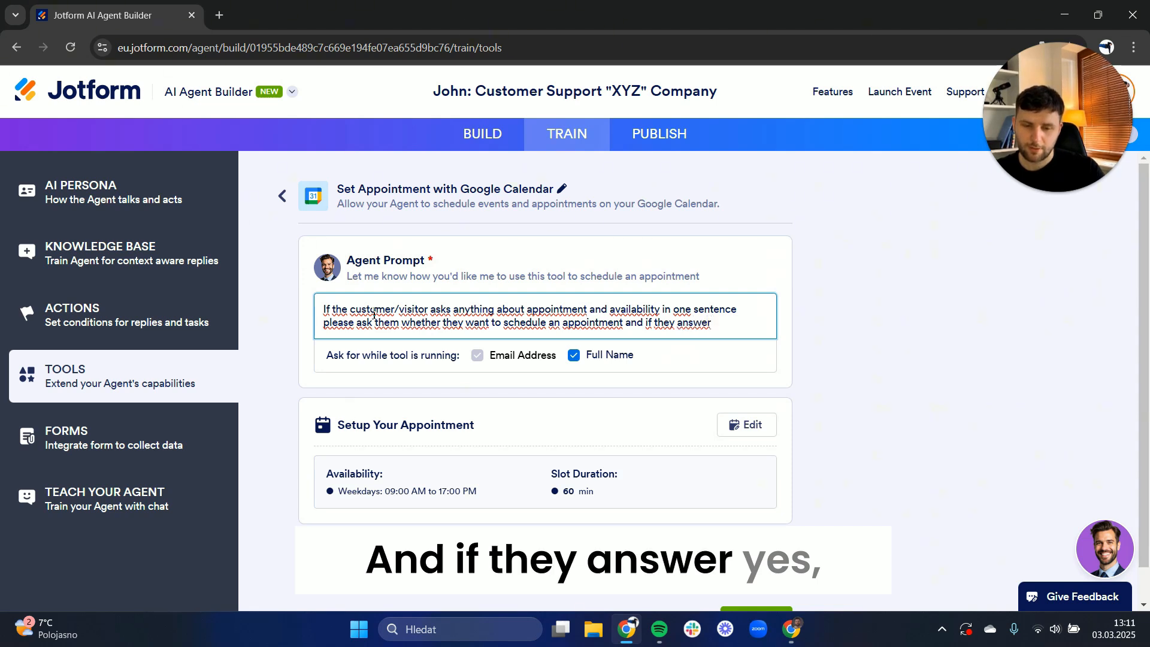
Complete the agent prompt with ""YES" then give the google calendar appointment form."
{"action": "type", "text": "\"YES\" thengiv"}
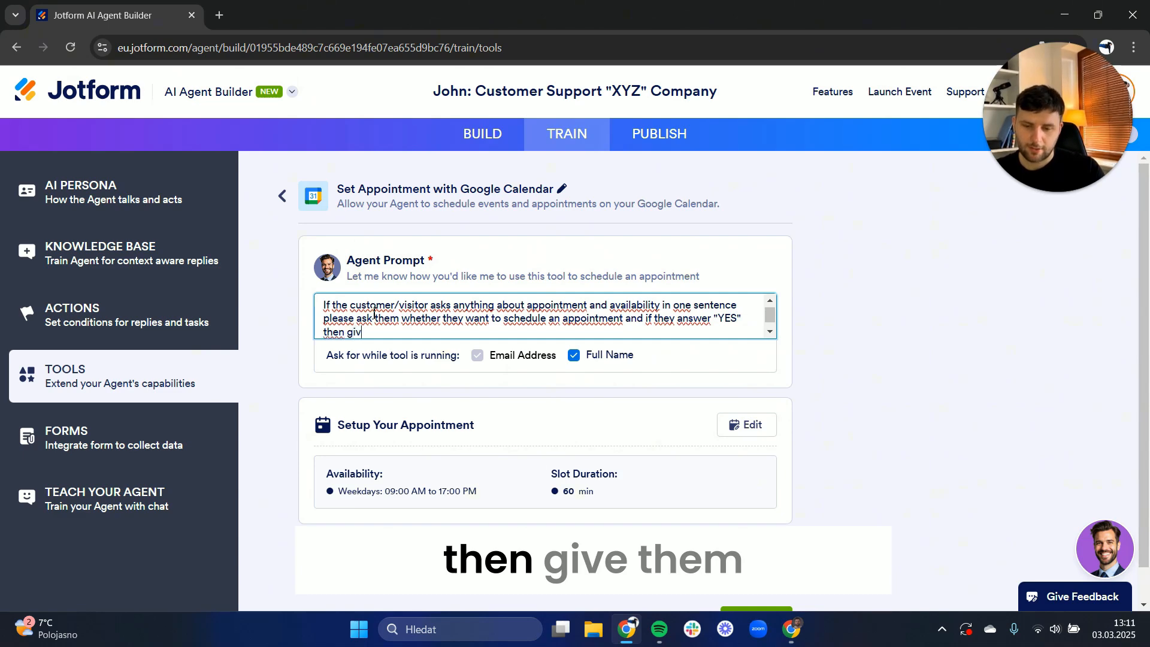
{"action": "type", "text": "e the"}
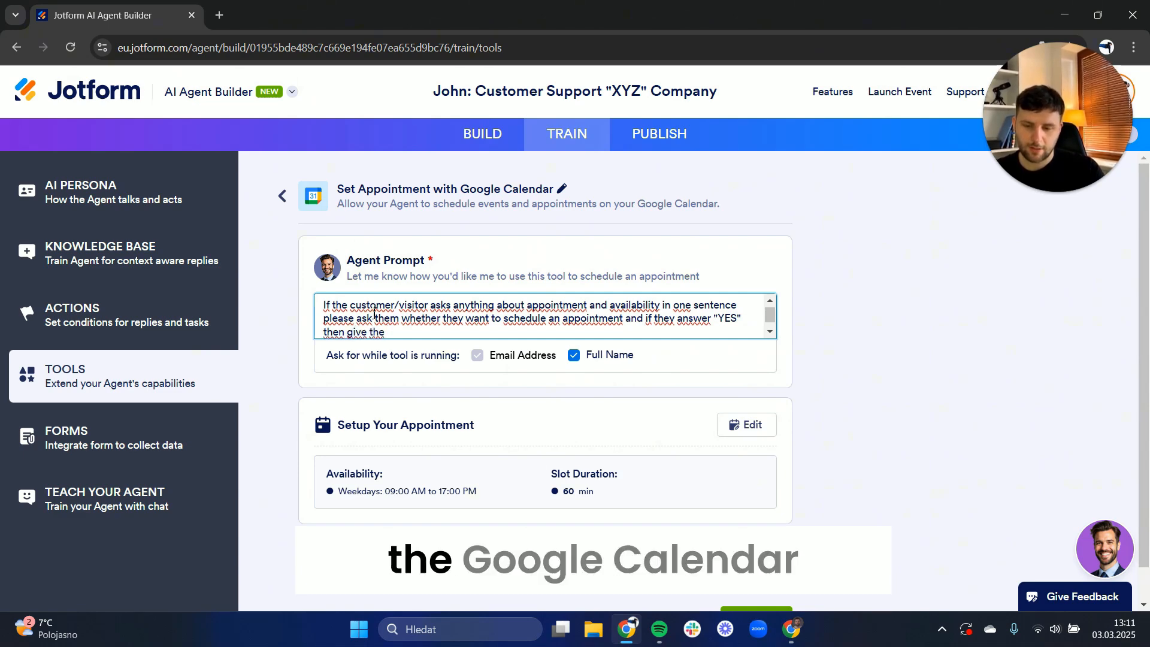
{"action": "type", "text": " googl"}
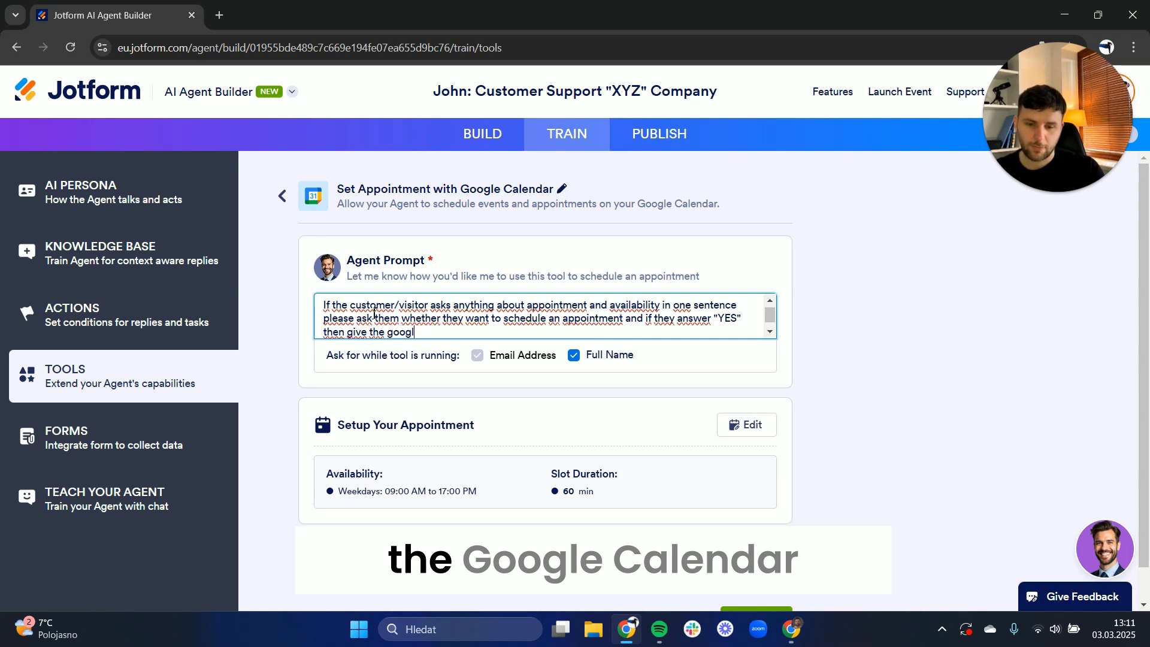
{"action": "type", "text": "e calendar boo"}
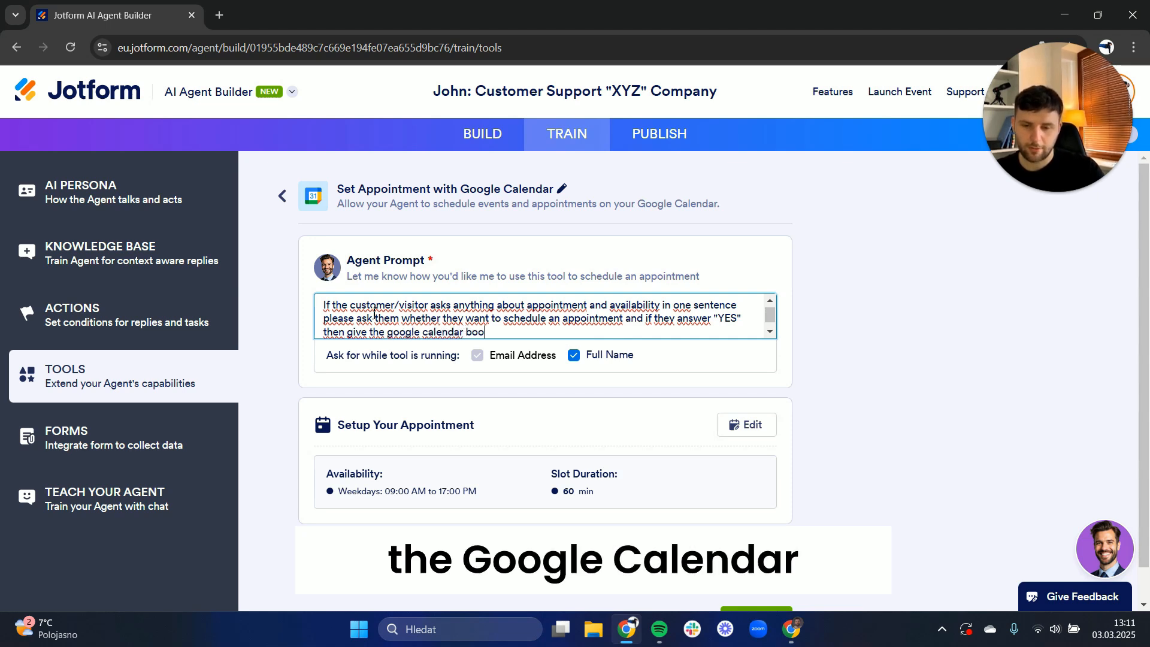
{"action": "key", "text": "BackSpace"}
{"action": "key", "text": "BackSpace"}
{"action": "key", "text": "BackSpace"}
{"action": "type", "text": "appoint"}
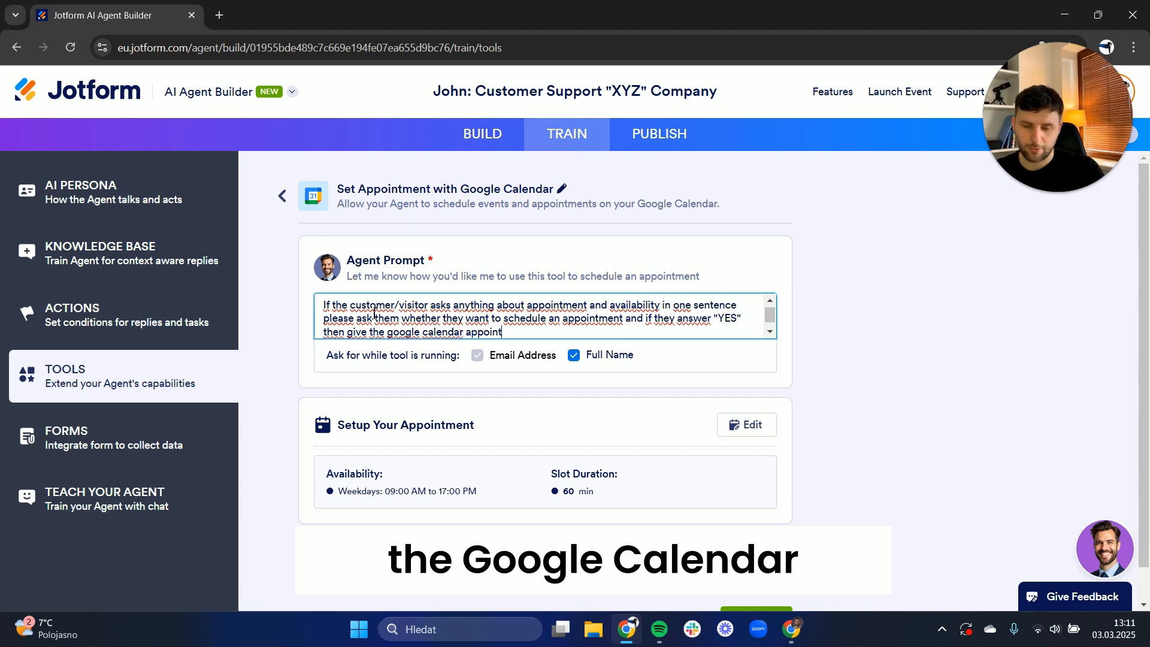
{"action": "type", "text": "ment form."}
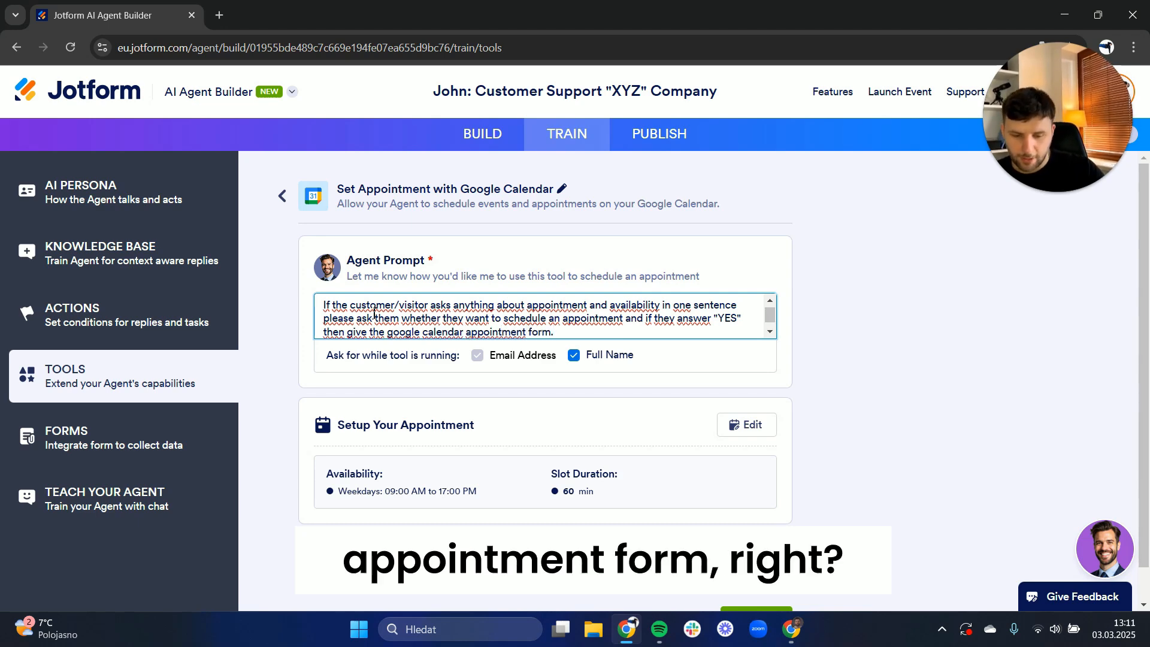
{"action": "scroll", "coordinate": [650, 514], "scroll_direction": "down", "scroll_amount": 1}
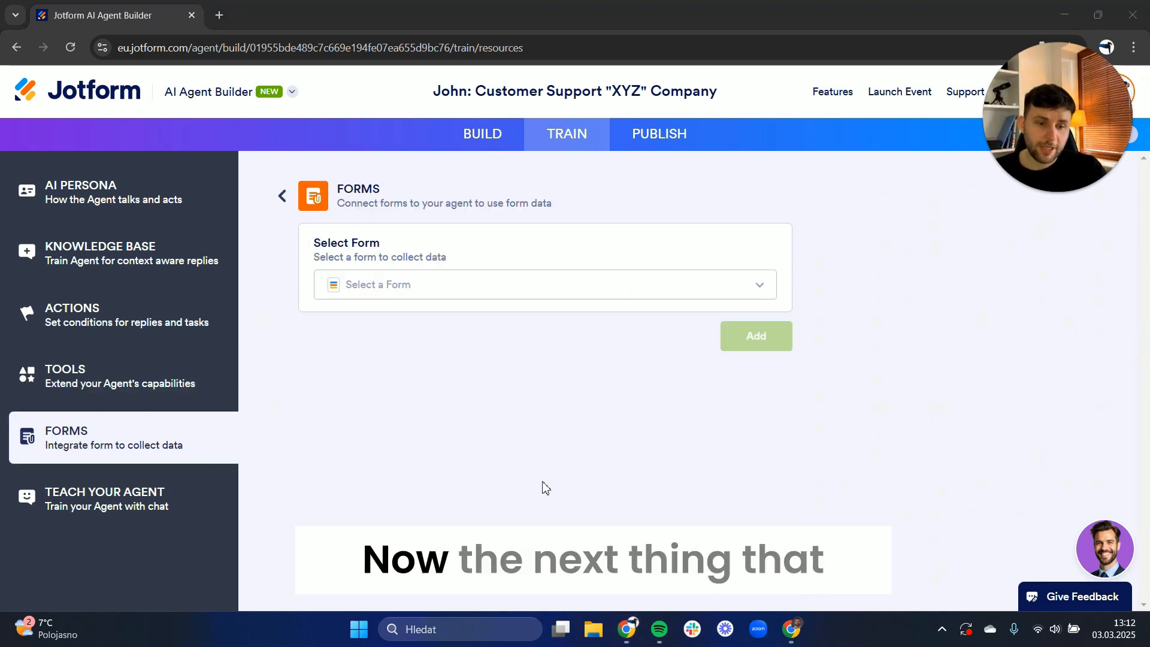
In the agent's Forms section, generate a client feedback form with Copilot from the Feedback Form suggestion
{"action": "left_click_drag", "start_coordinate": [357, 203], "coordinate": [486, 203]}
{"action": "left_click", "coordinate": [517, 204]}
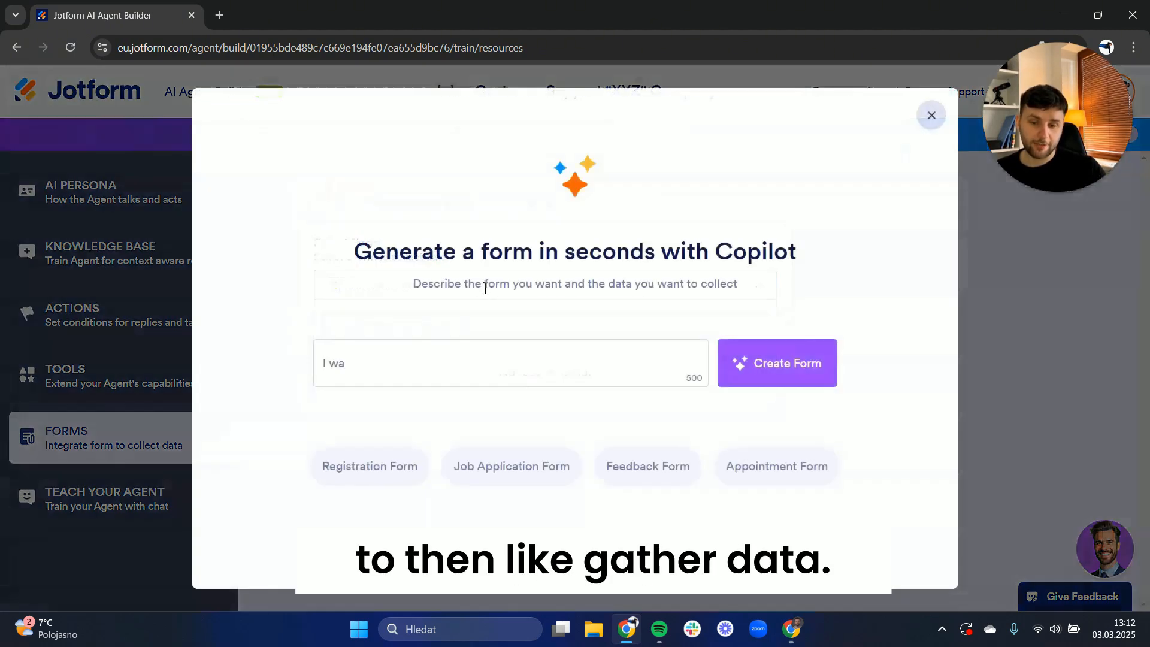
{"action": "type", "text": "nt to build a registration form for stud"}
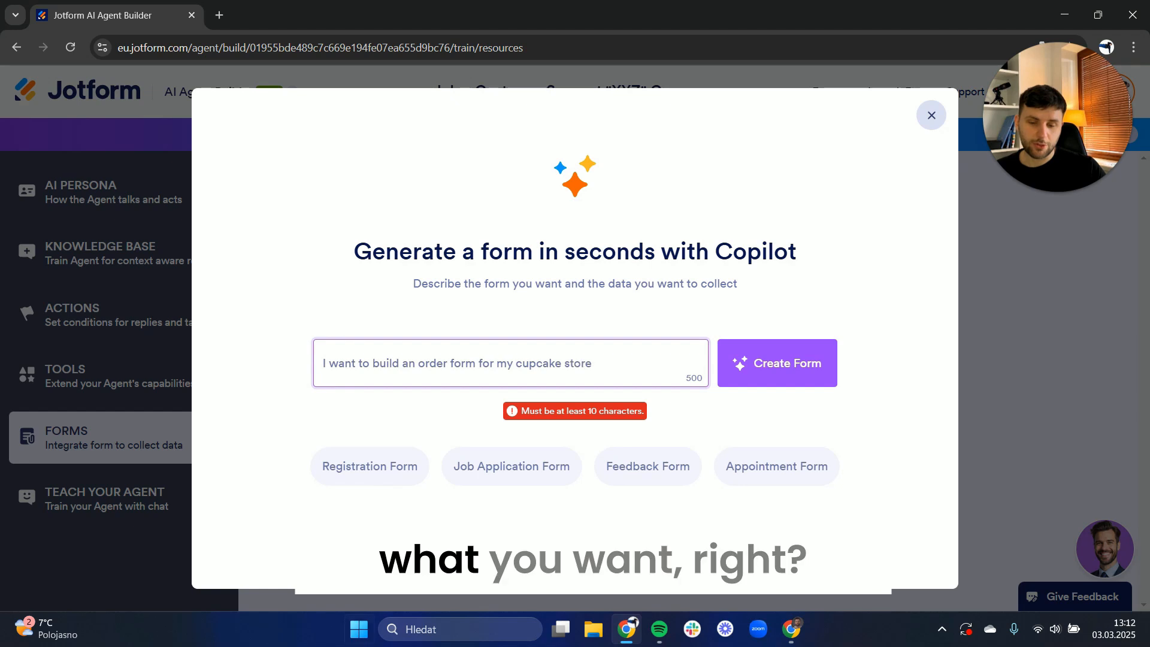
{"action": "left_click", "coordinate": [690, 462]}
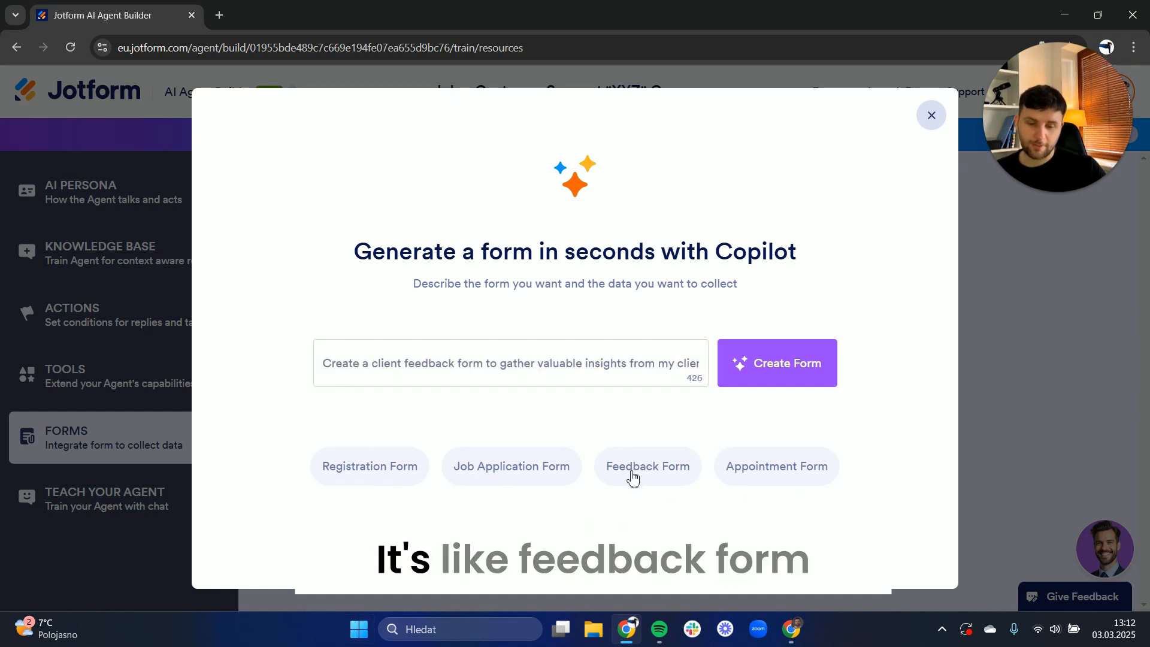
{"action": "left_click", "coordinate": [809, 375]}
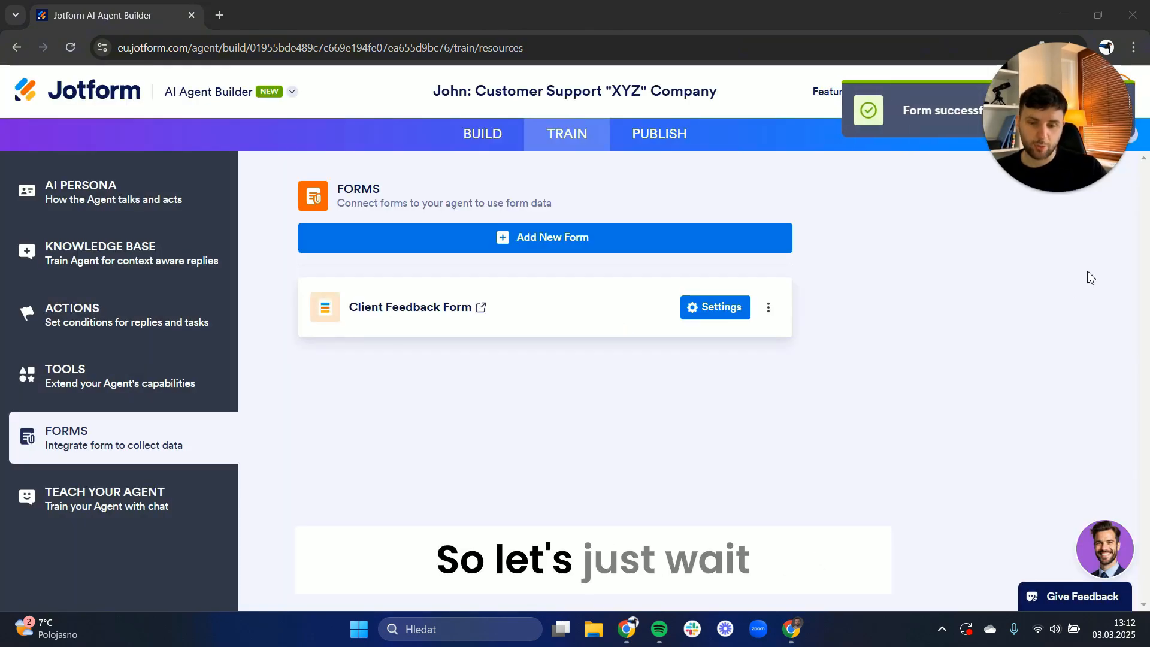
Open the Client Feedback Form's settings and examine the Chat and Voice options for the agent's form questions
{"action": "left_click", "coordinate": [710, 313]}
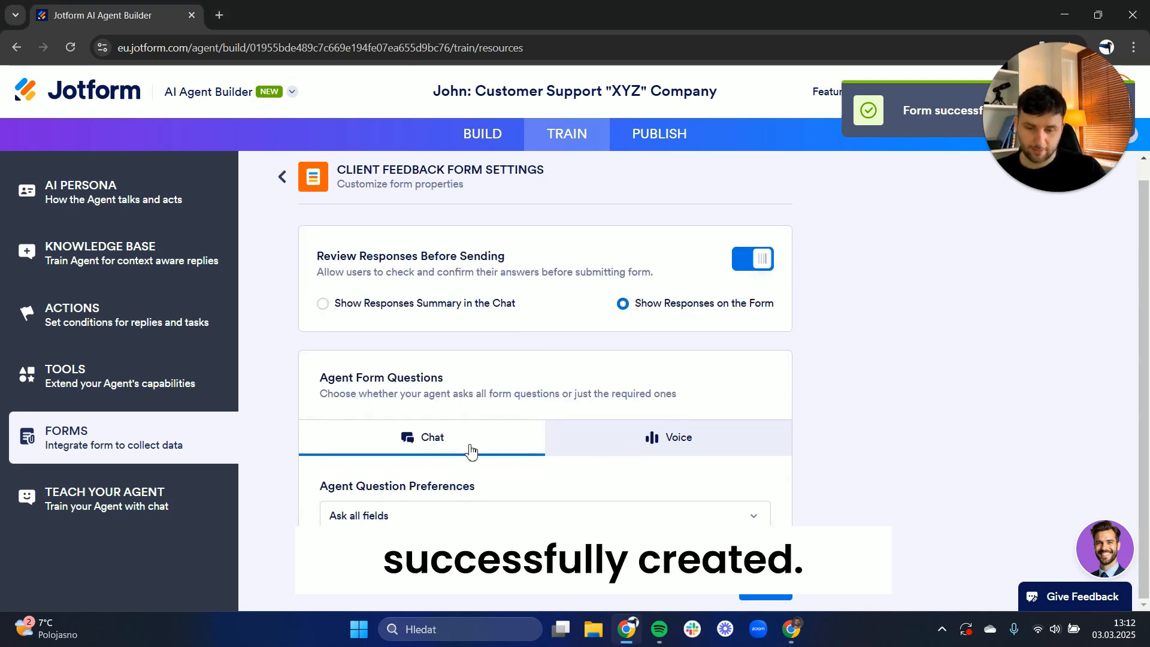
{"action": "left_click", "coordinate": [615, 443]}
{"action": "left_click", "coordinate": [496, 441]}
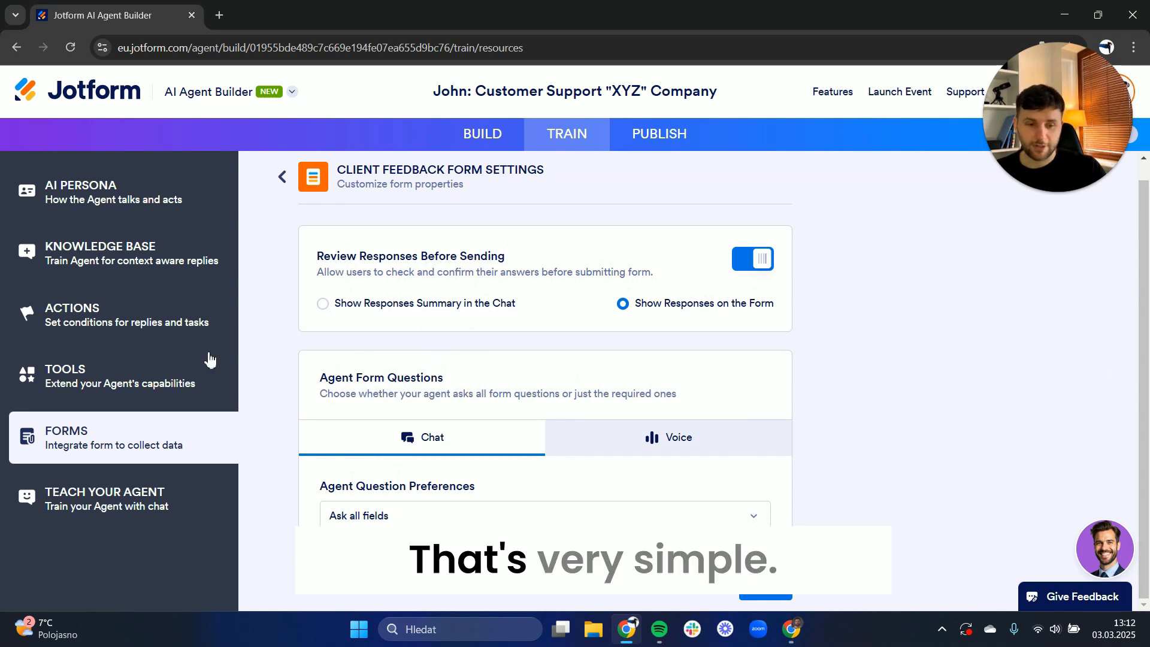
Open the Teach Your Agent chat, ask "Are you available for an appointment" and read the agent's reply
{"action": "left_click", "coordinate": [120, 506]}
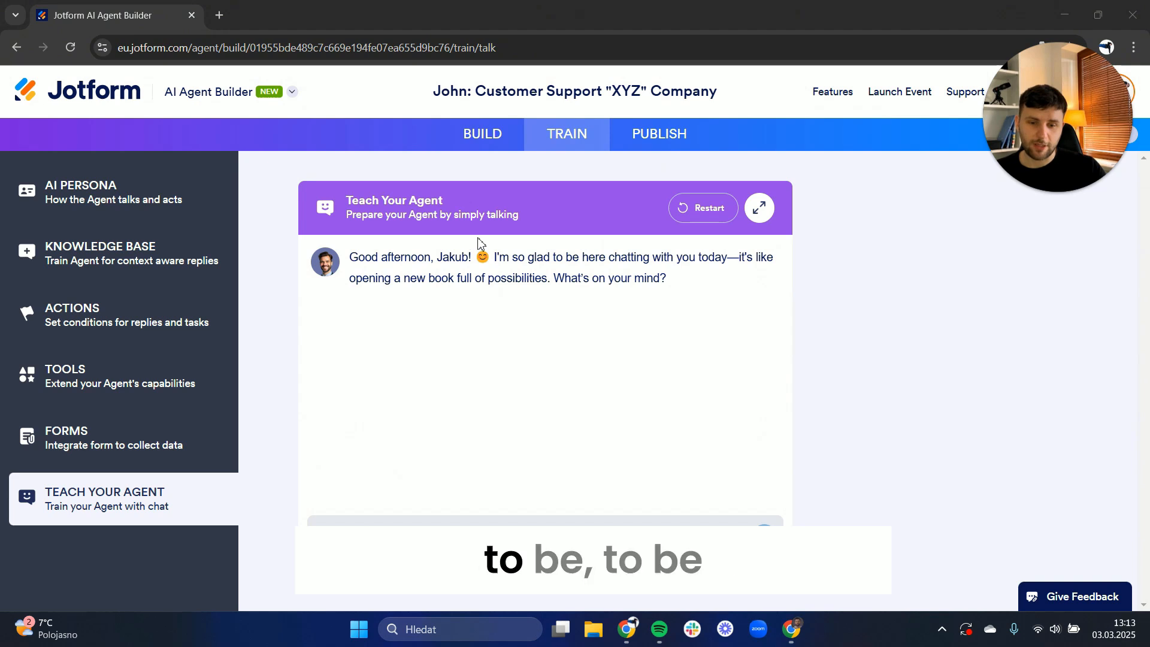
{"action": "left_click", "coordinate": [509, 257]}
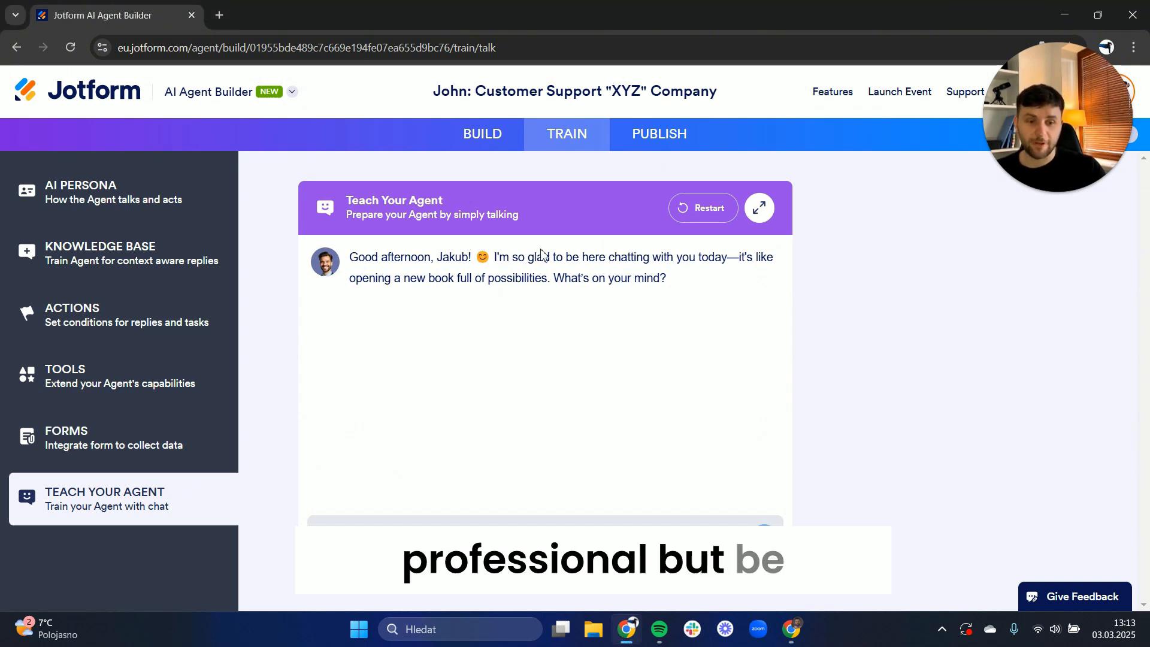
{"action": "left_click_drag", "start_coordinate": [673, 279], "coordinate": [354, 256]}
{"action": "left_click", "coordinate": [359, 256]}
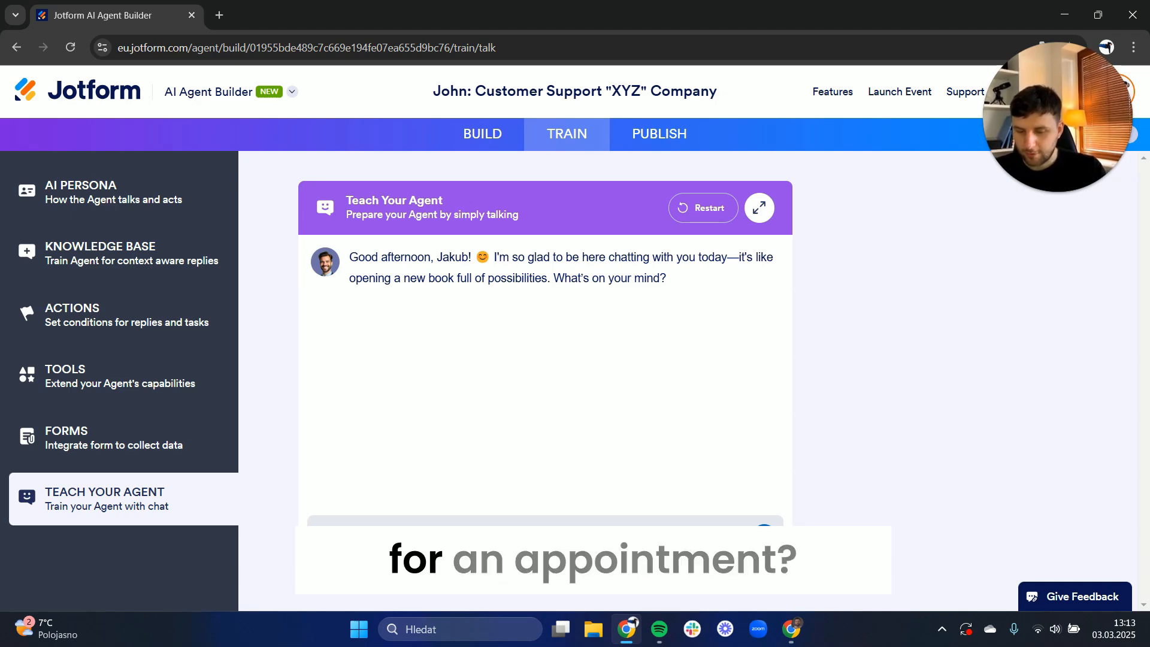
{"action": "key", "text": "Return"}
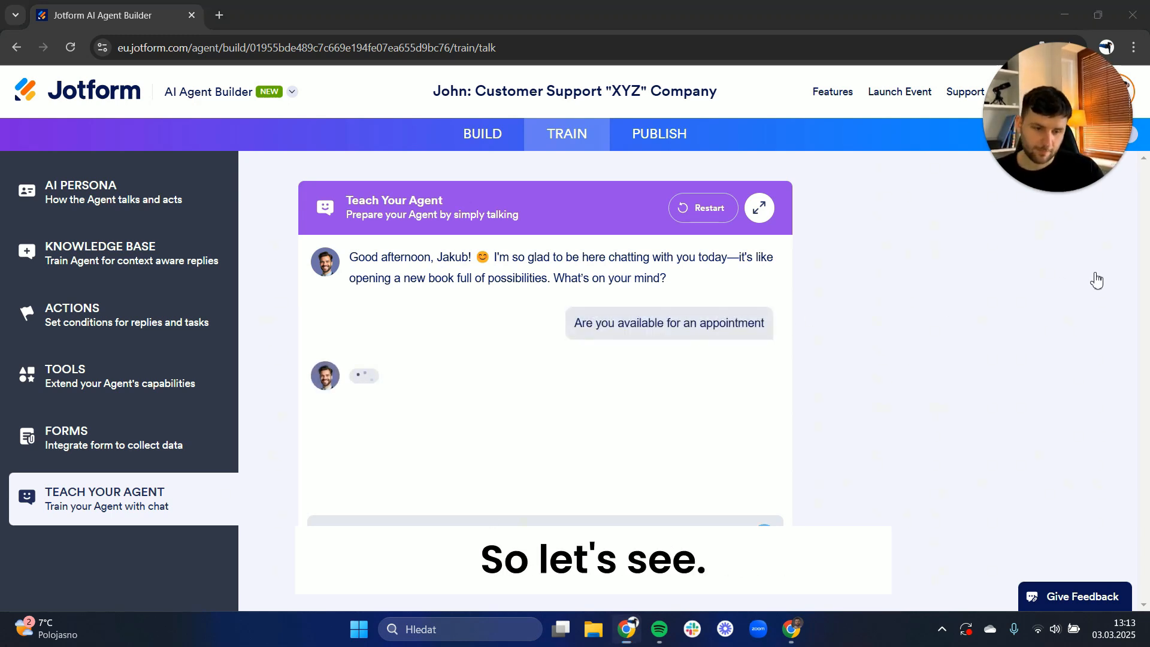
{"action": "left_click_drag", "start_coordinate": [357, 370], "coordinate": [478, 379]}
{"action": "left_click", "coordinate": [478, 380]}
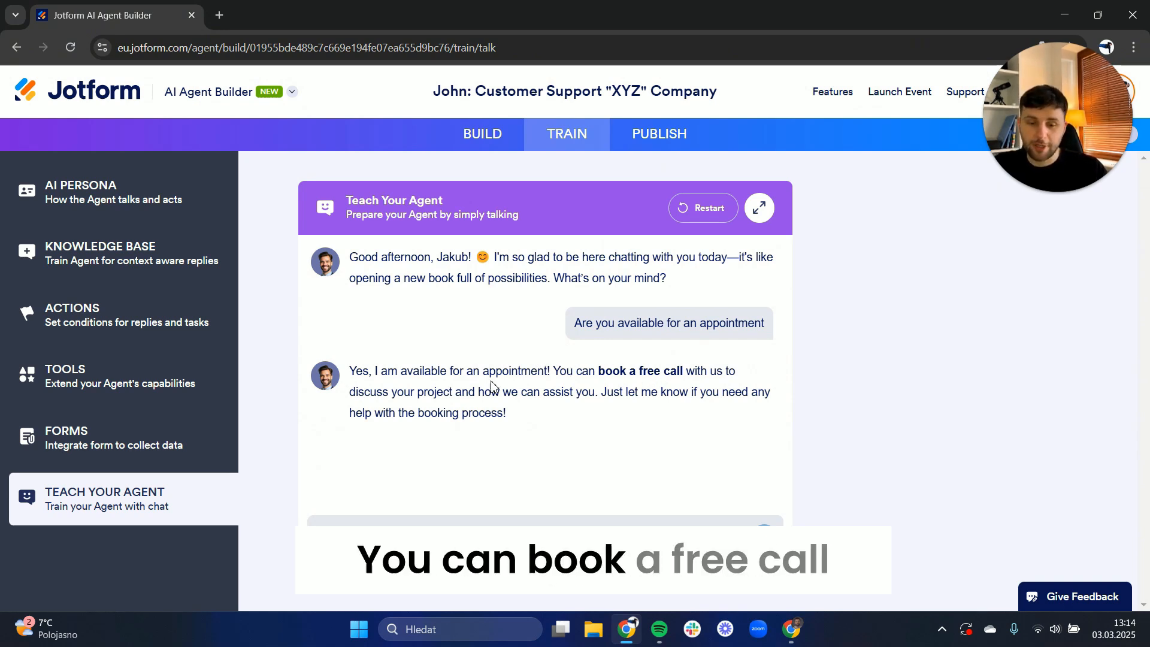
Ask the agent in the training chat which services it provides and read its reply
{"action": "left_click_drag", "start_coordinate": [377, 392], "coordinate": [471, 391]}
{"action": "left_click", "coordinate": [474, 393]}
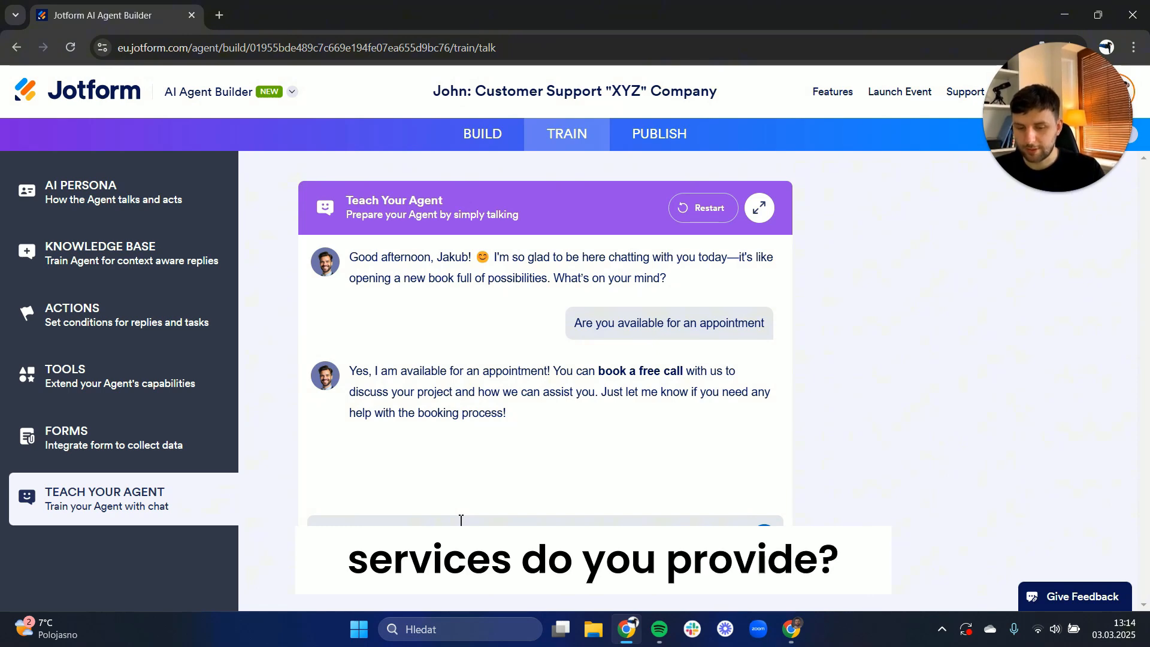
{"action": "key", "text": "Return"}
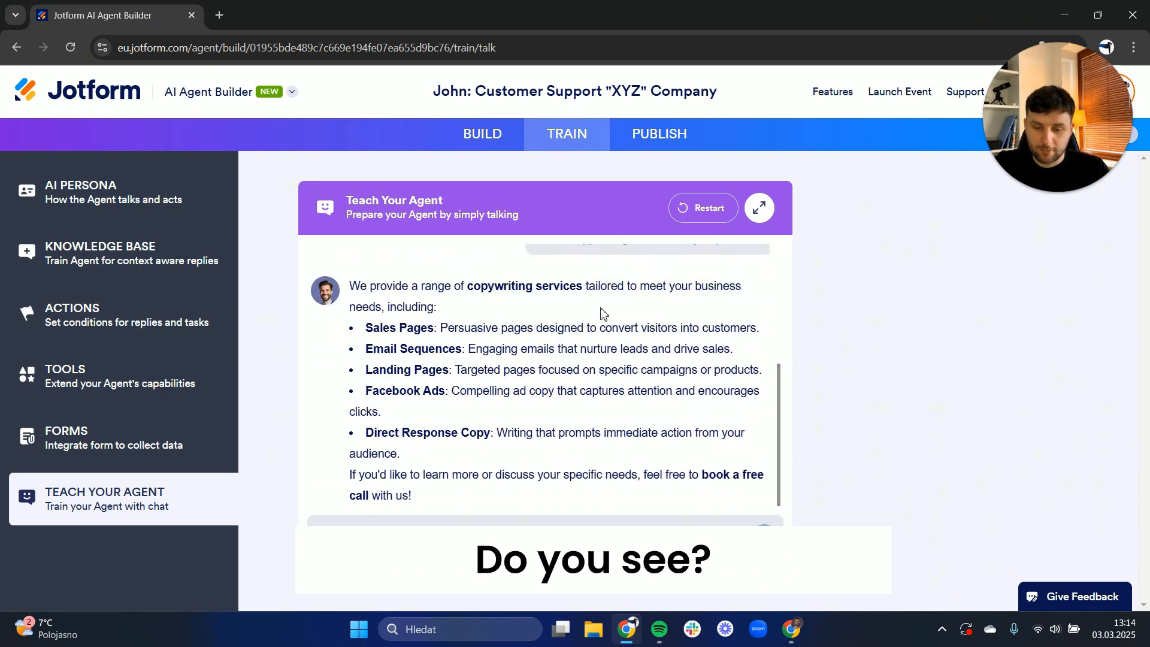
{"action": "left_click_drag", "start_coordinate": [349, 289], "coordinate": [524, 368]}
{"action": "left_click", "coordinate": [523, 368]}
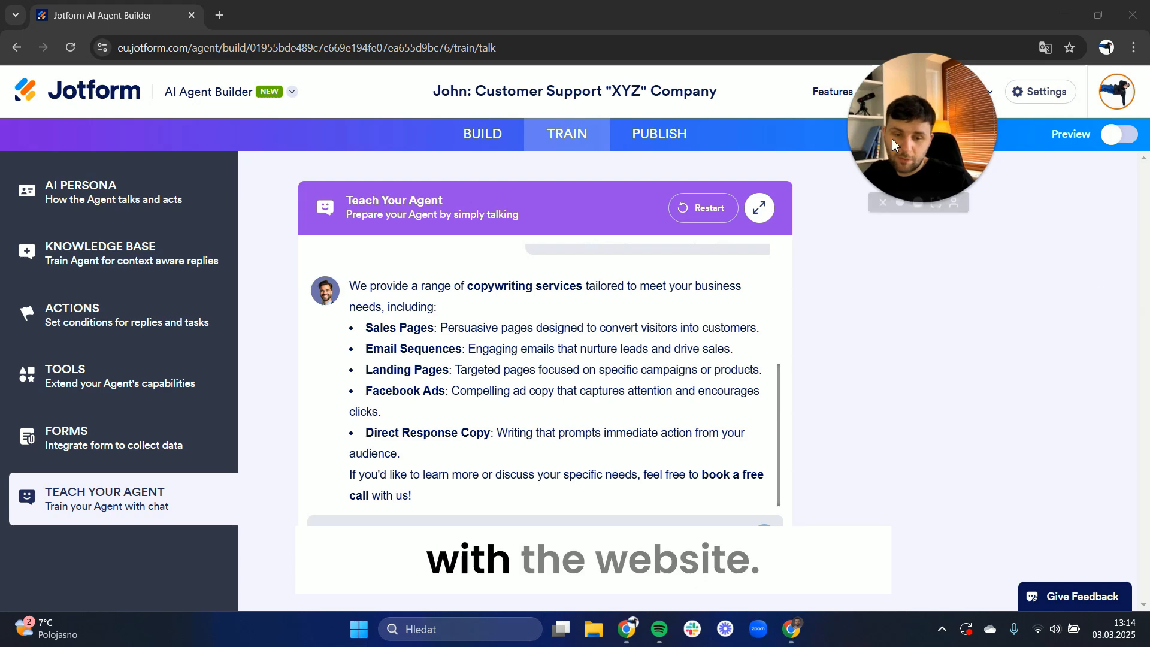
Open the agent's Publish section and examine the Chatbot Agent options and the Embed on Your Site code
{"action": "left_click", "coordinate": [661, 142]}
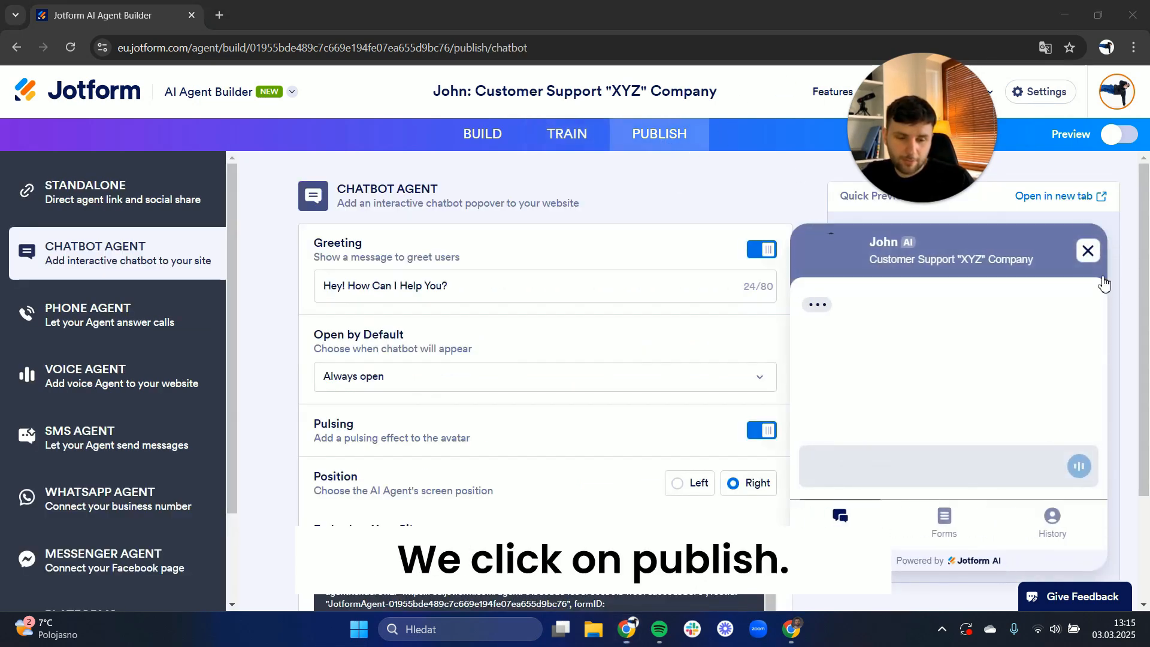
{"action": "scroll", "coordinate": [415, 459], "scroll_direction": "down", "scroll_amount": 2}
{"action": "scroll", "coordinate": [415, 458], "scroll_direction": "up", "scroll_amount": 1}
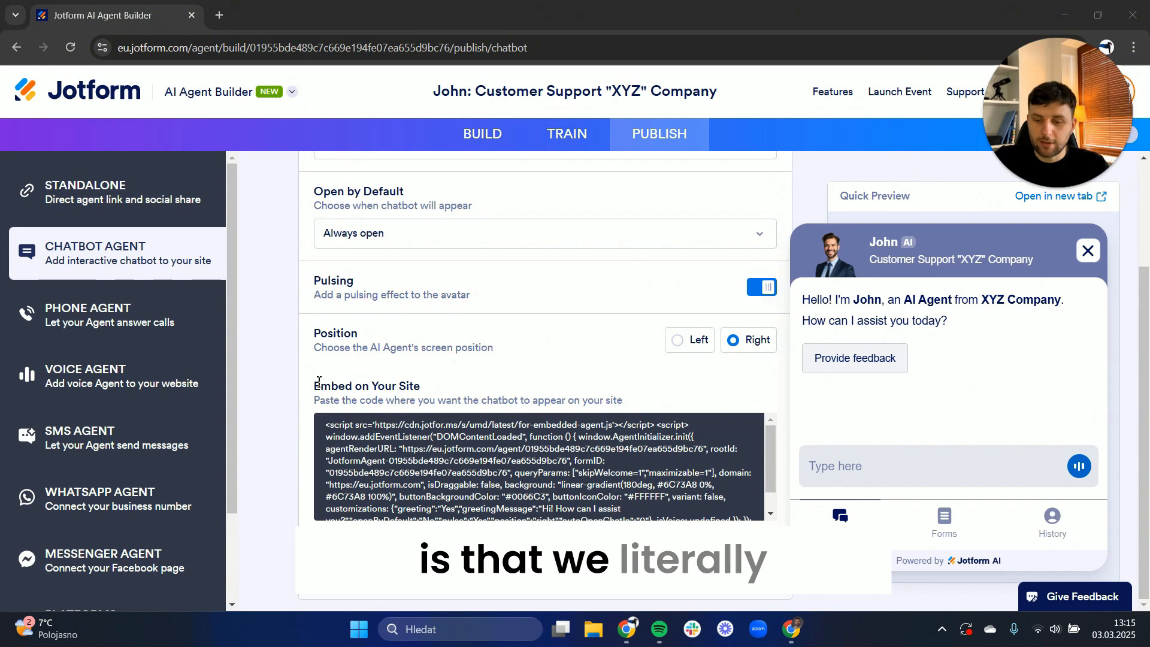
{"action": "left_click_drag", "start_coordinate": [318, 381], "coordinate": [430, 390]}
{"action": "left_click", "coordinate": [430, 389]}
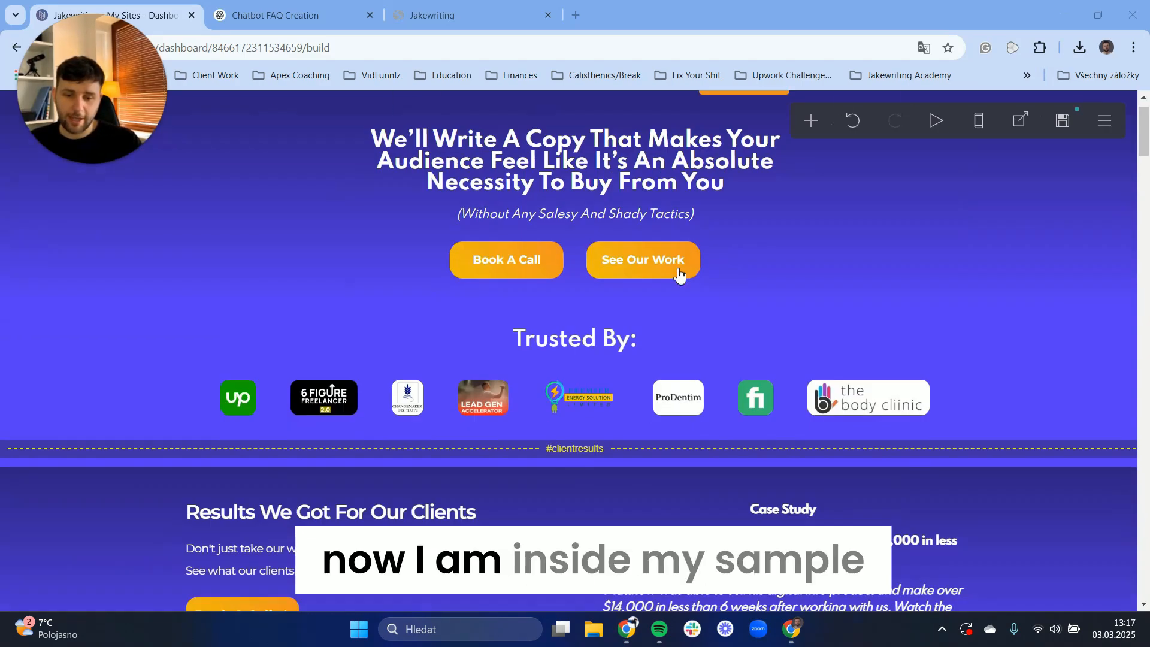
In the Carrd site builder, add an Embed element and place it below the portfolio, above the Book A Free Call button
{"action": "scroll", "coordinate": [691, 393], "scroll_direction": "down", "scroll_amount": 9}
{"action": "scroll", "coordinate": [698, 413], "scroll_direction": "up", "scroll_amount": 9}
{"action": "scroll", "coordinate": [647, 294], "scroll_direction": "down", "scroll_amount": 8}
{"action": "scroll", "coordinate": [626, 289], "scroll_direction": "up", "scroll_amount": 3}
{"action": "scroll", "coordinate": [623, 289], "scroll_direction": "up", "scroll_amount": 5}
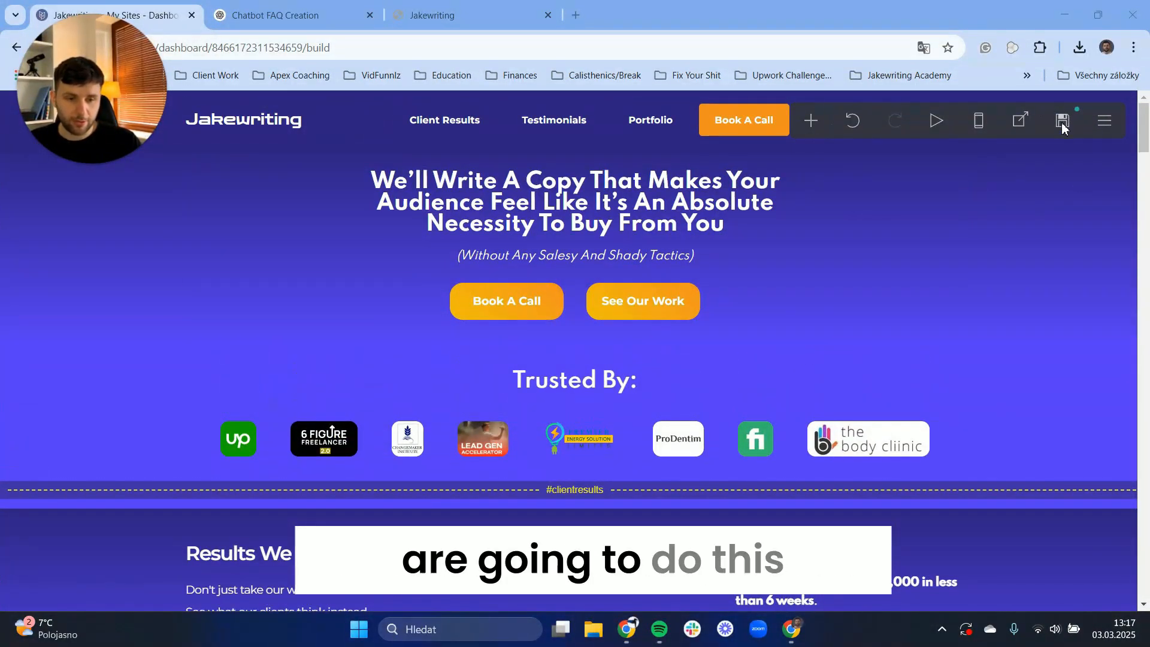
{"action": "left_click", "coordinate": [808, 123]}
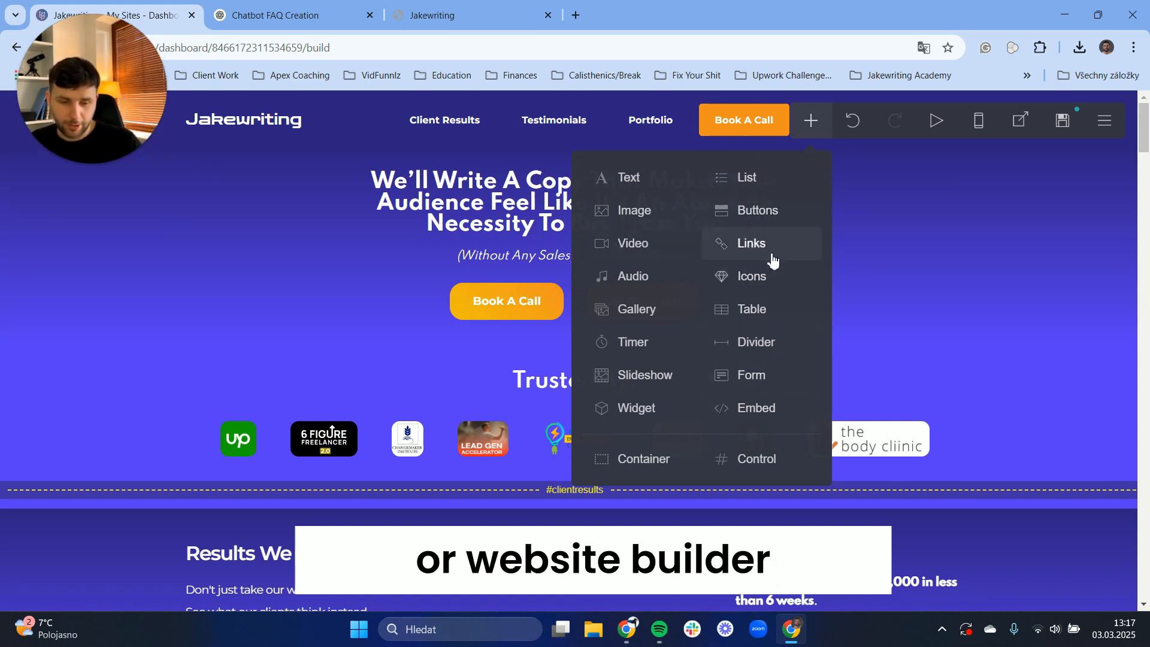
{"action": "left_click", "coordinate": [734, 413]}
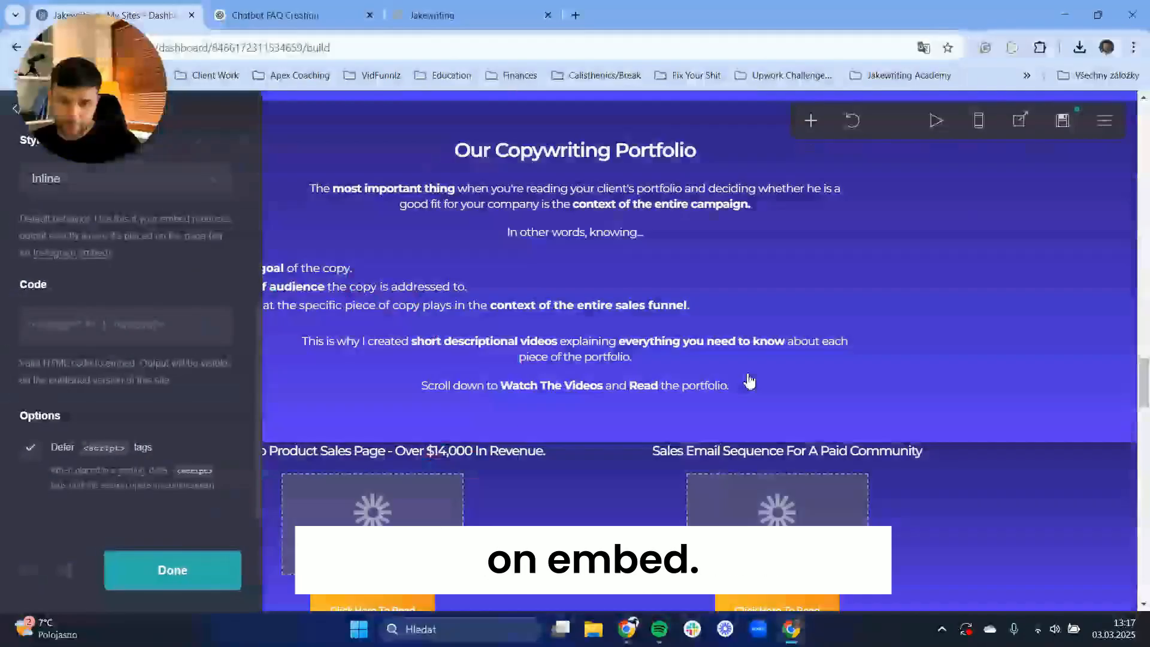
{"action": "left_click_drag", "start_coordinate": [557, 594], "coordinate": [608, 444]}
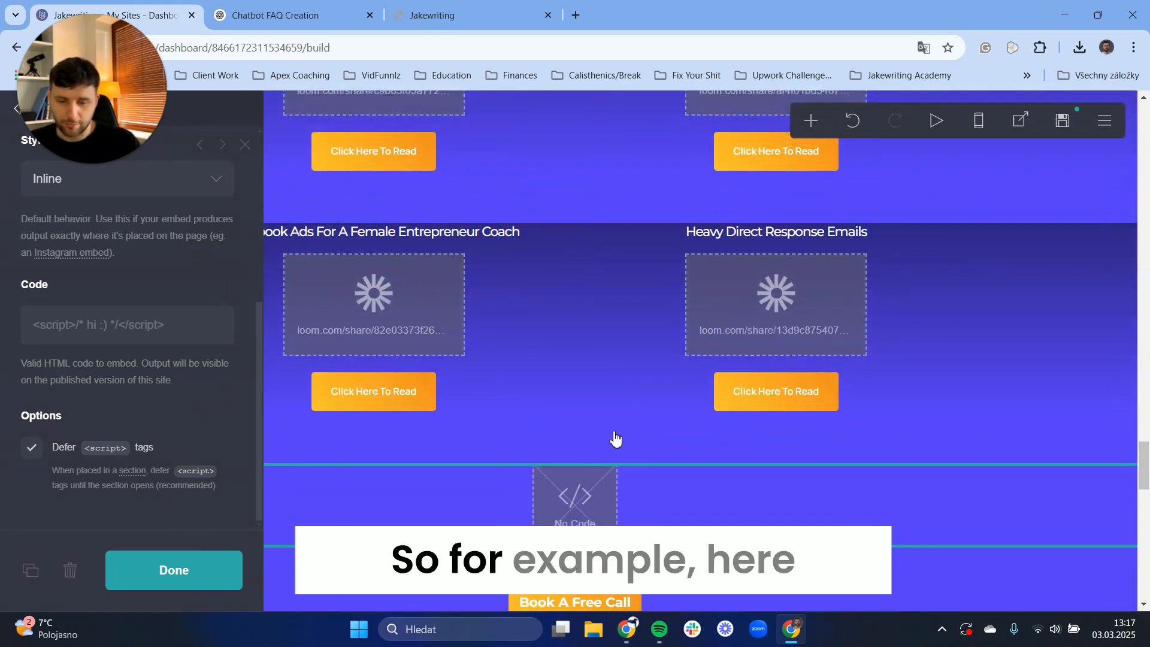
Paste the Jotform chatbot embed script into the new element's code and finish editing the element
{"action": "scroll", "coordinate": [50, 455], "scroll_direction": "up", "scroll_amount": 5}
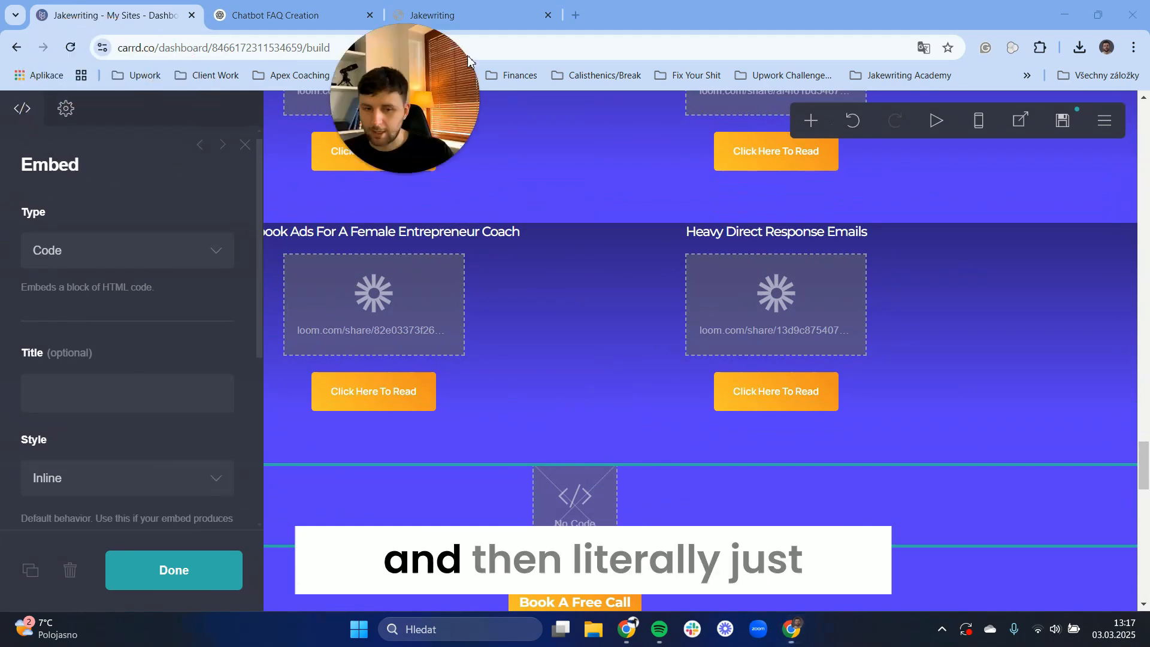
{"action": "scroll", "coordinate": [84, 342], "scroll_direction": "down", "scroll_amount": 4}
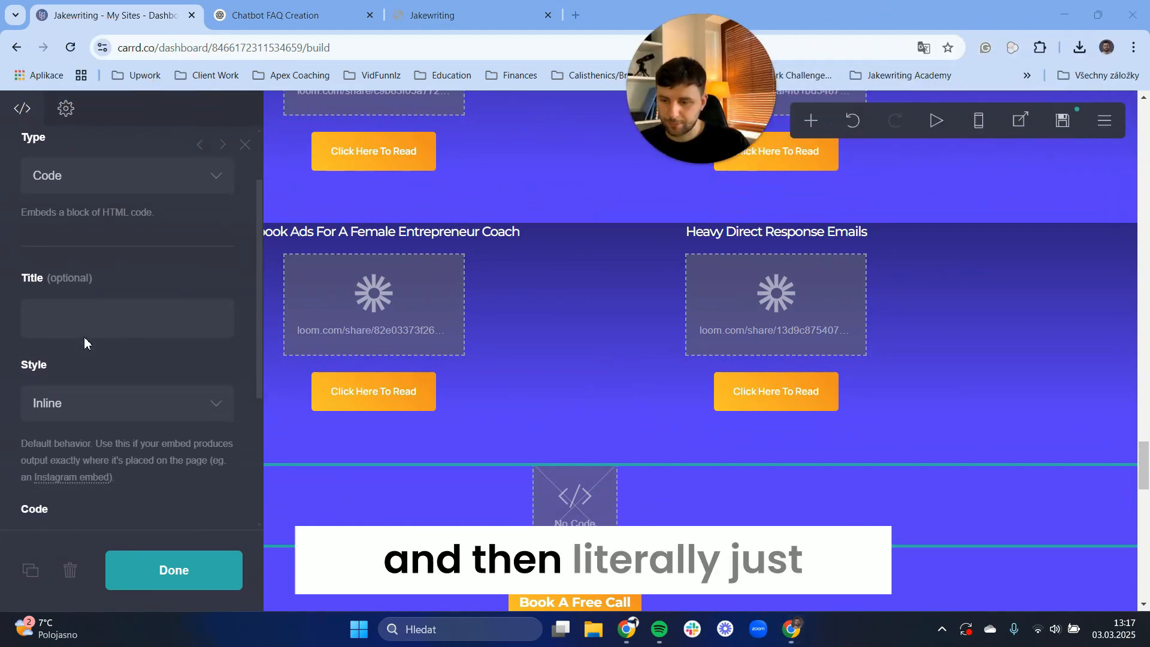
{"action": "scroll", "coordinate": [76, 288], "scroll_direction": "up", "scroll_amount": 1}
{"action": "scroll", "coordinate": [75, 287], "scroll_direction": "down", "scroll_amount": 2}
{"action": "left_click", "coordinate": [95, 313]}
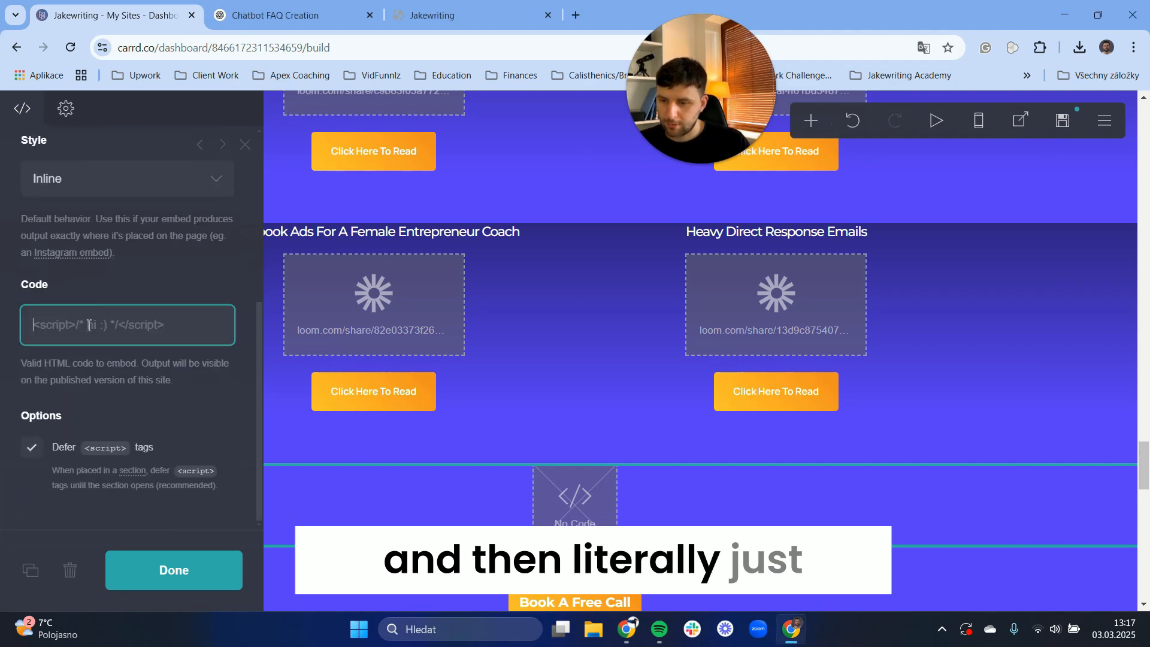
{"action": "key", "text": "ctrl+v"}
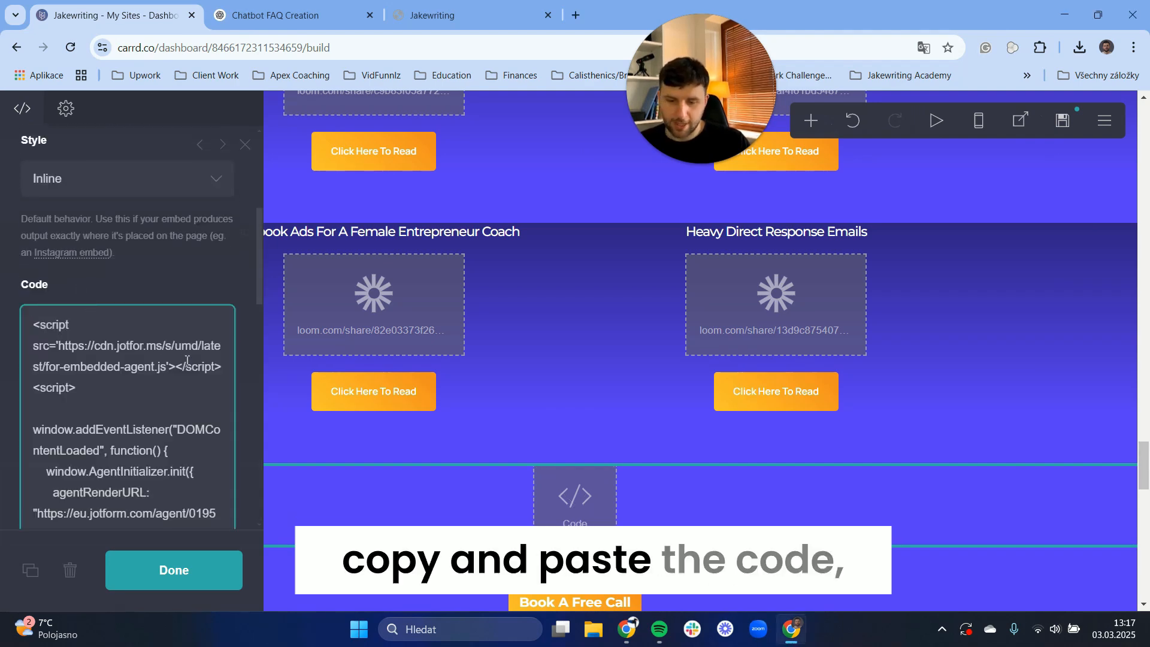
{"action": "scroll", "coordinate": [119, 419], "scroll_direction": "down", "scroll_amount": 6}
{"action": "left_click", "coordinate": [183, 566]}
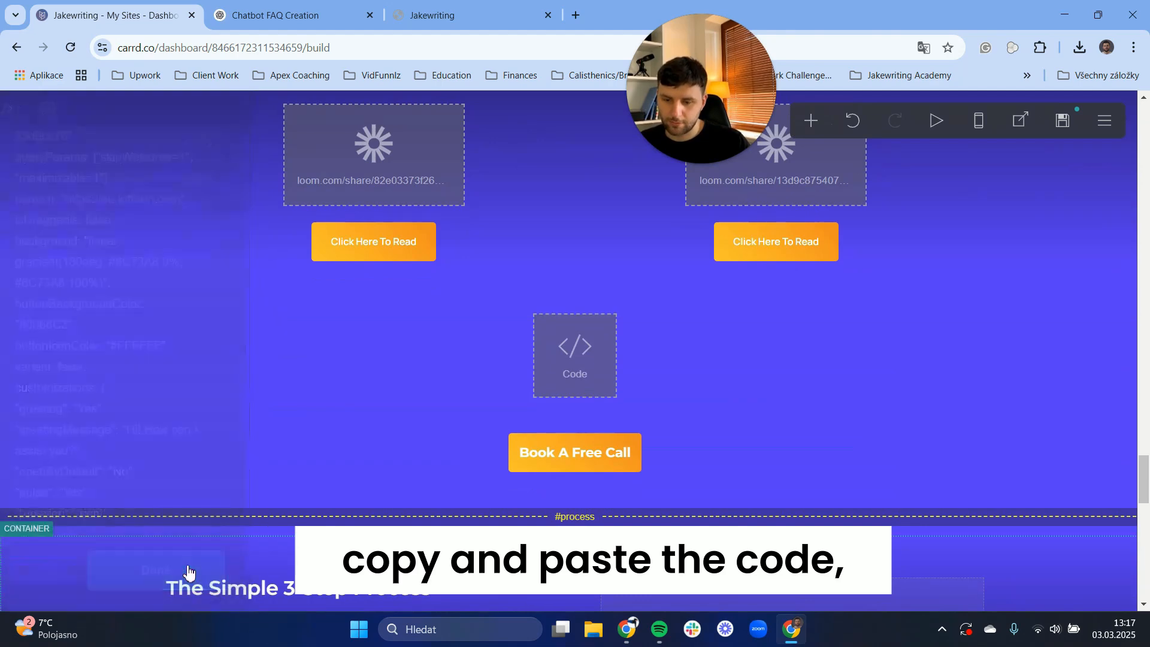
Publish the Jakewriting site changes and open the live site to check the embedded chatbot while browsing the page
{"action": "left_click", "coordinate": [1063, 122]}
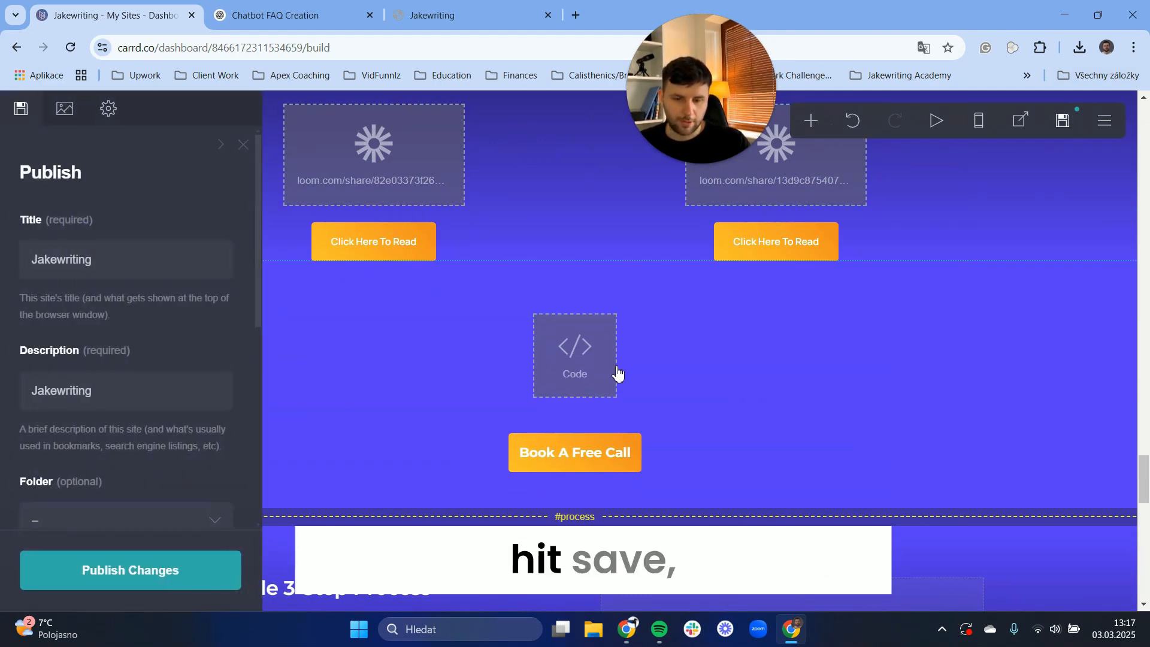
{"action": "left_click", "coordinate": [170, 570]}
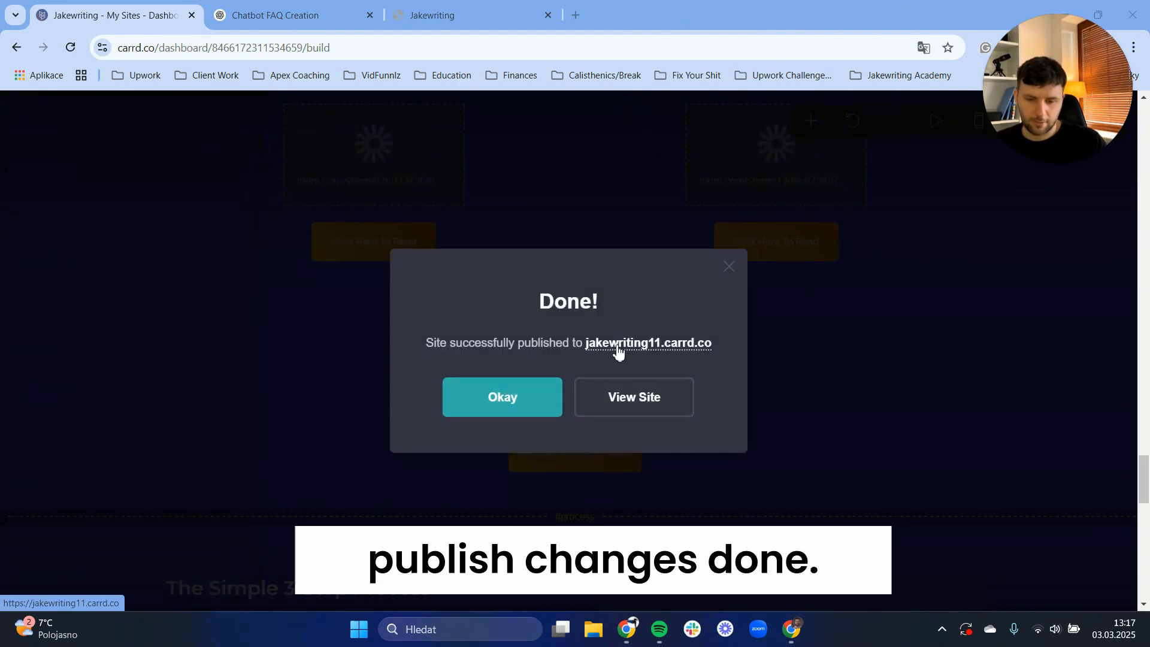
{"action": "left_click", "coordinate": [605, 383]}
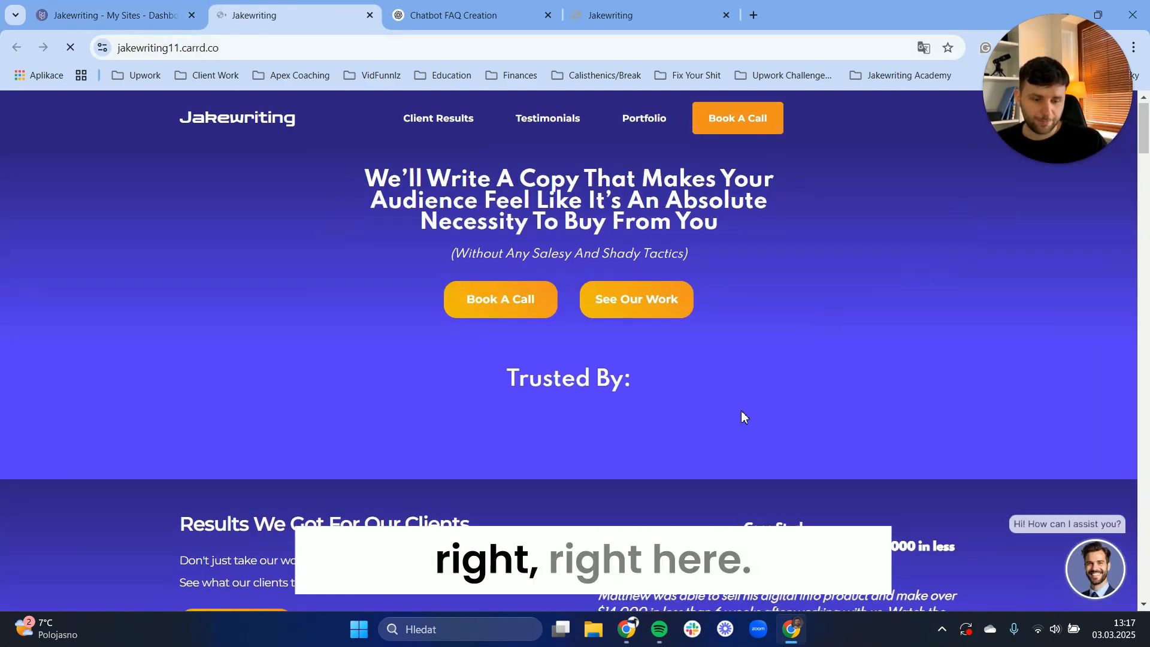
{"action": "scroll", "coordinate": [577, 304], "scroll_direction": "down", "scroll_amount": 12}
{"action": "scroll", "coordinate": [569, 267], "scroll_direction": "down", "scroll_amount": 20}
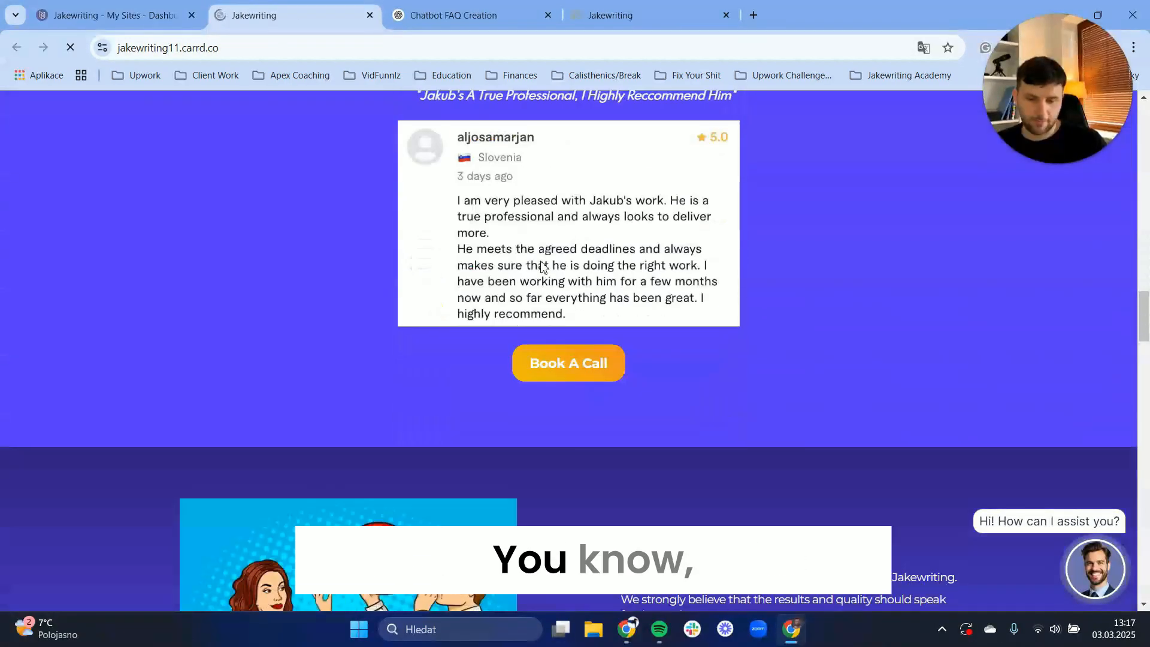
{"action": "scroll", "coordinate": [539, 260], "scroll_direction": "up", "scroll_amount": 6}
{"action": "scroll", "coordinate": [528, 275], "scroll_direction": "up", "scroll_amount": 15}
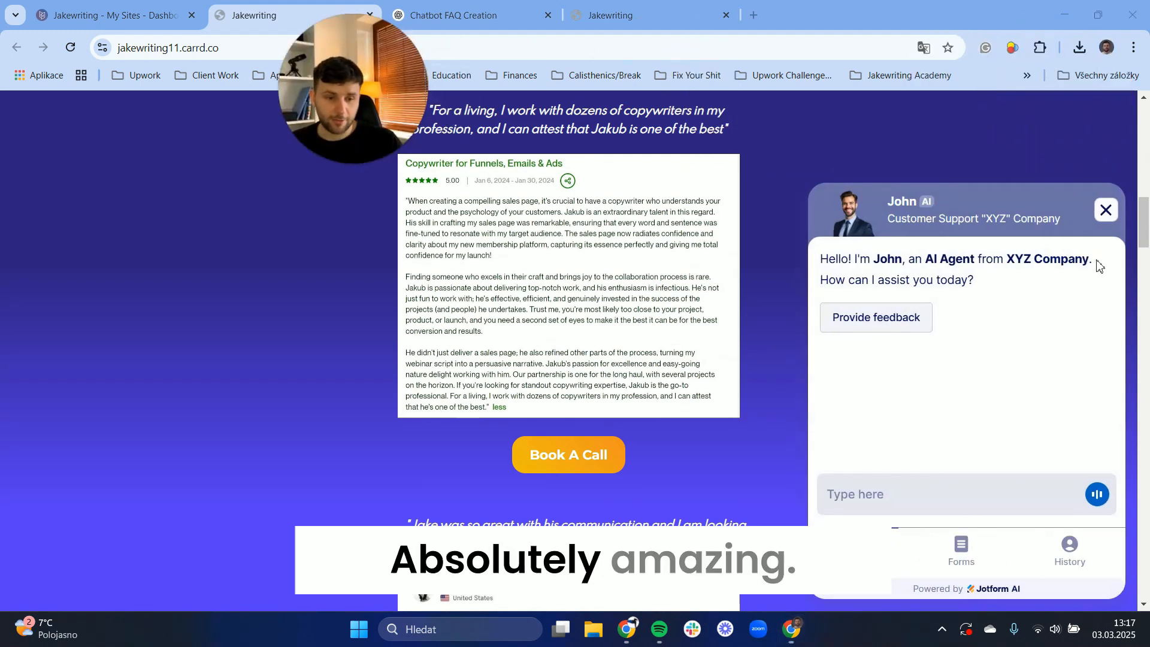
Ask the live site's chatbot "What kind of services do you provide please?" and read its reply
{"action": "left_click", "coordinate": [891, 506]}
{"action": "type", "text": "What"}
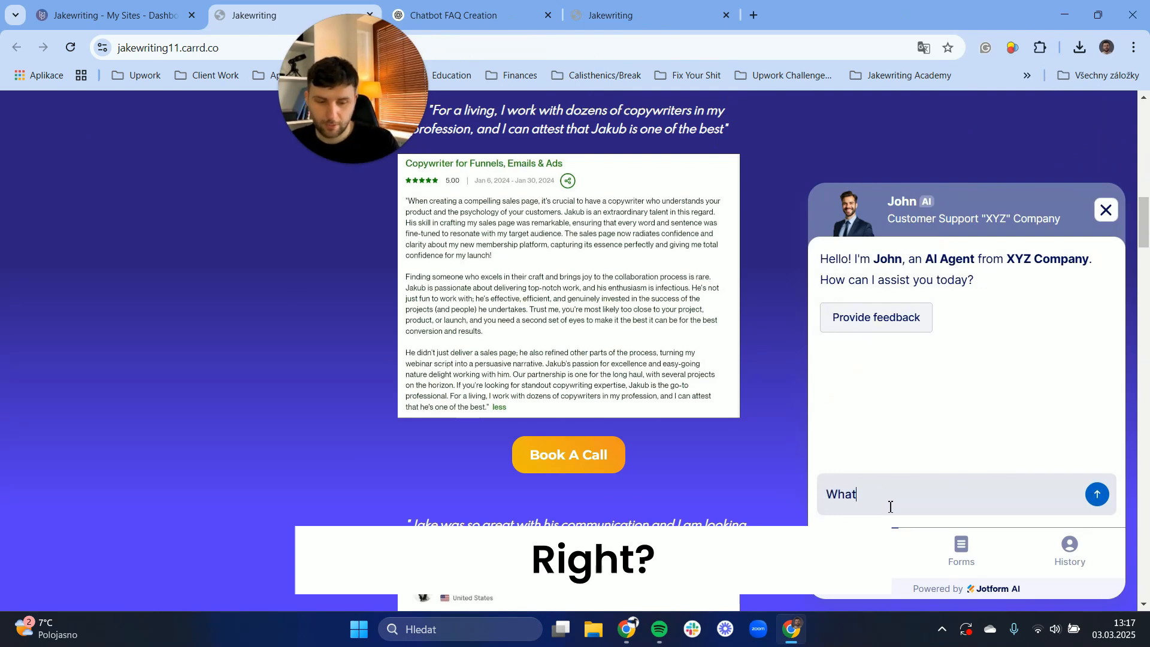
{"action": "type", "text": " kind of se"}
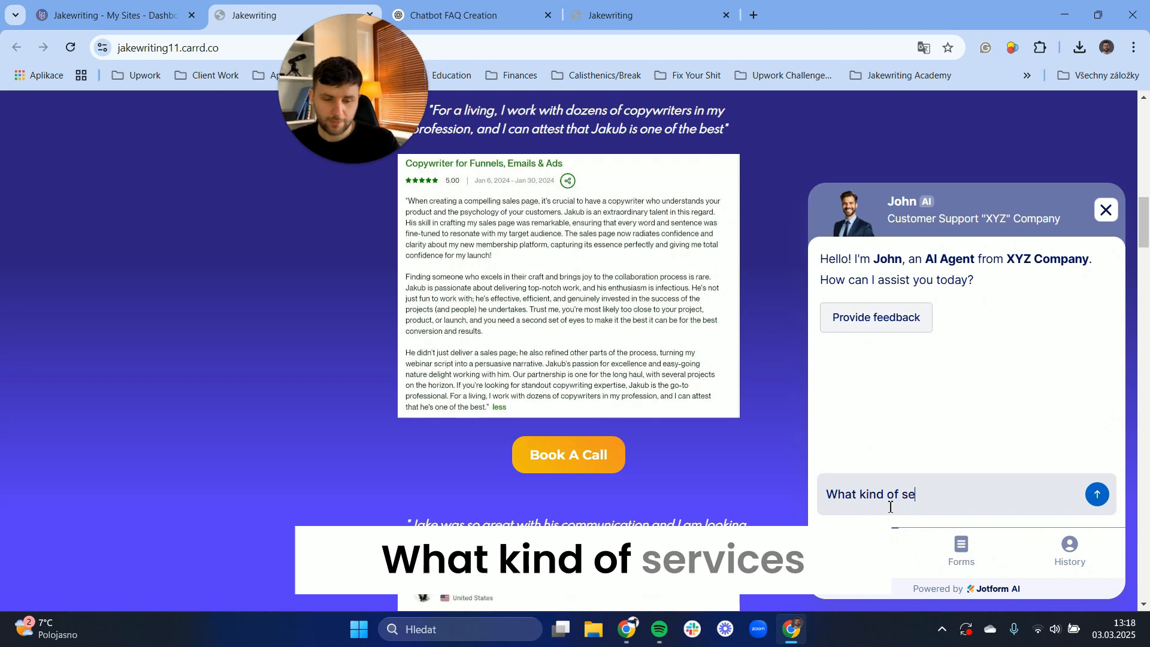
{"action": "type", "text": "rvices do you "}
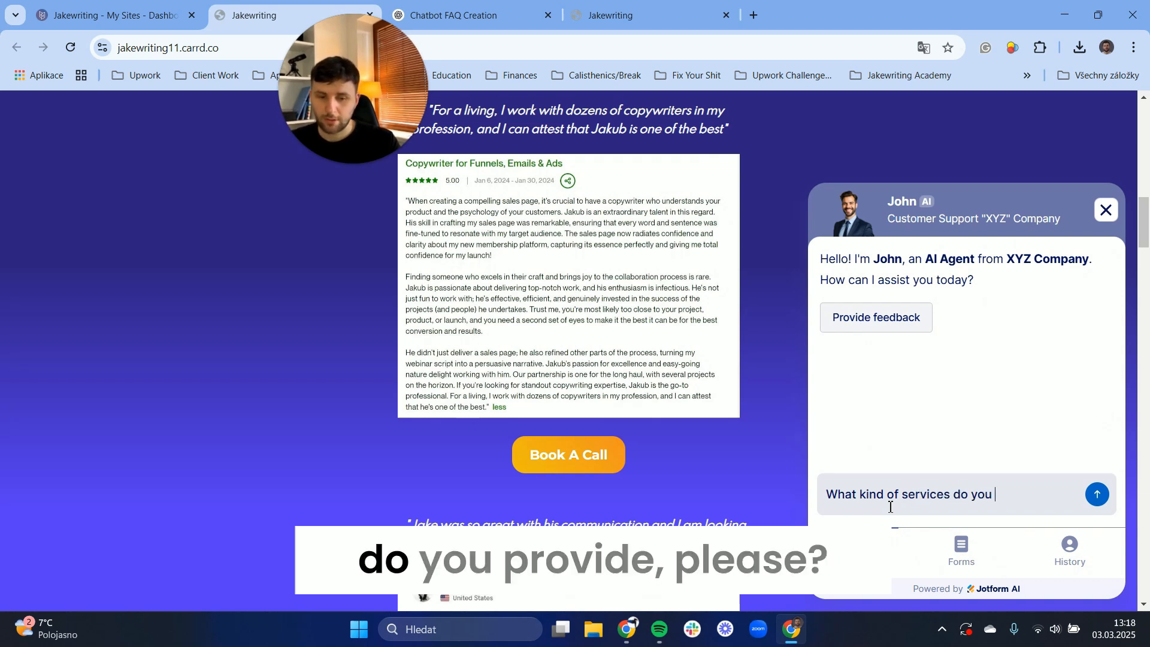
{"action": "type", "text": "provide plea"}
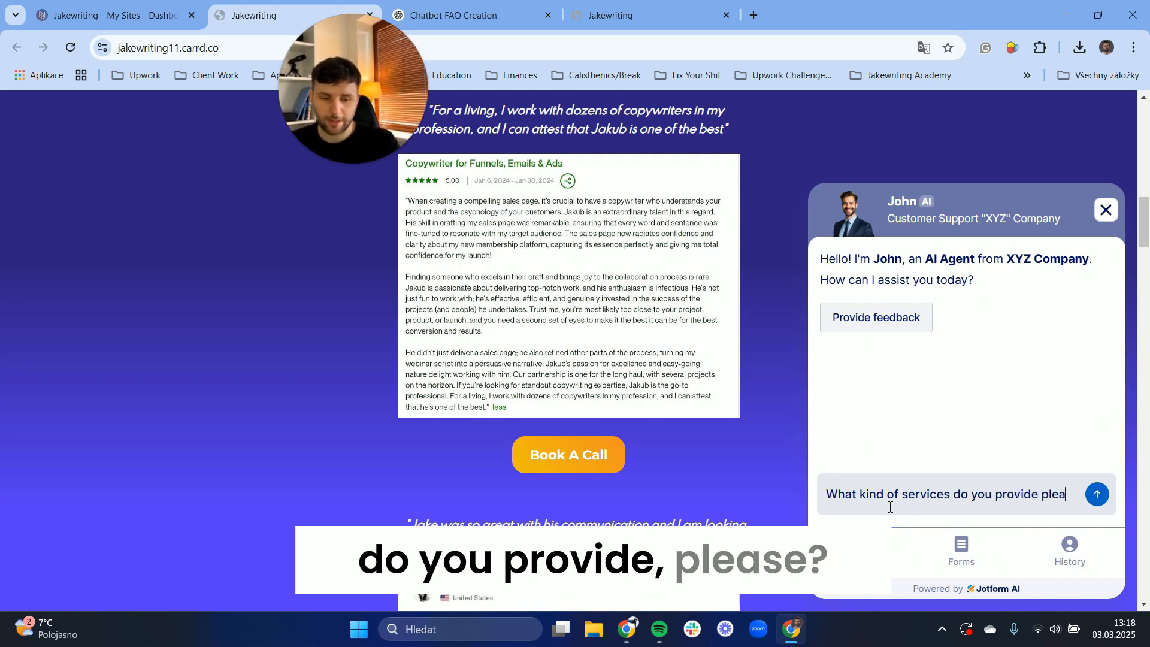
{"action": "type", "text": "se?"}
{"action": "key", "text": "Return"}
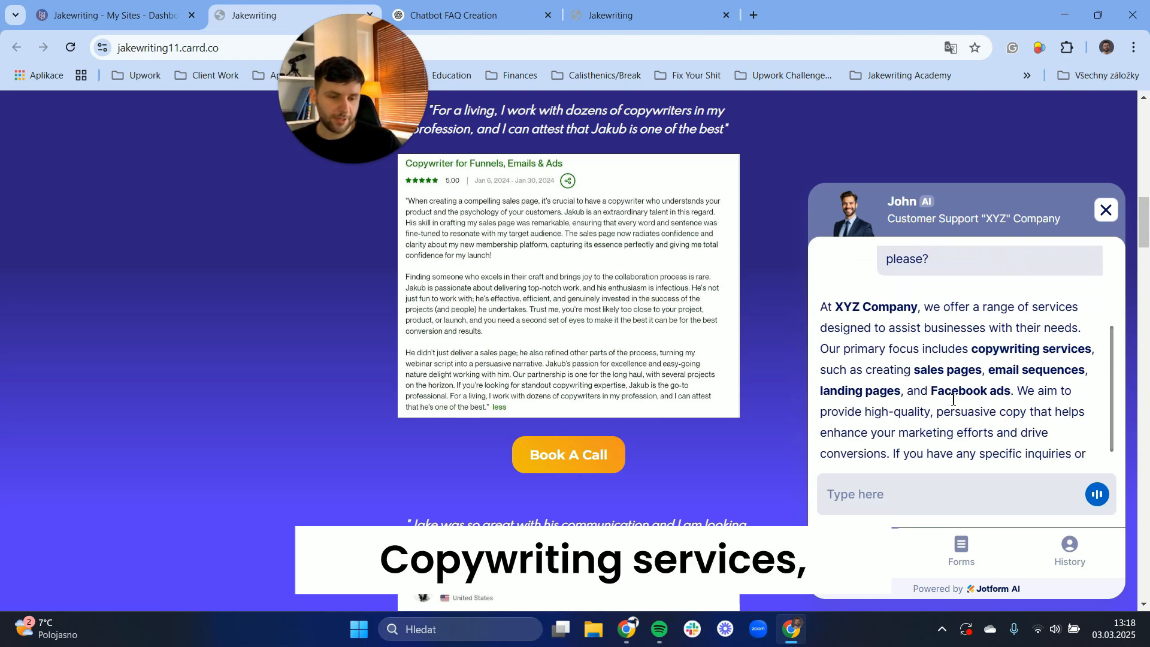
{"action": "scroll", "coordinate": [983, 383], "scroll_direction": "down", "scroll_amount": 4}
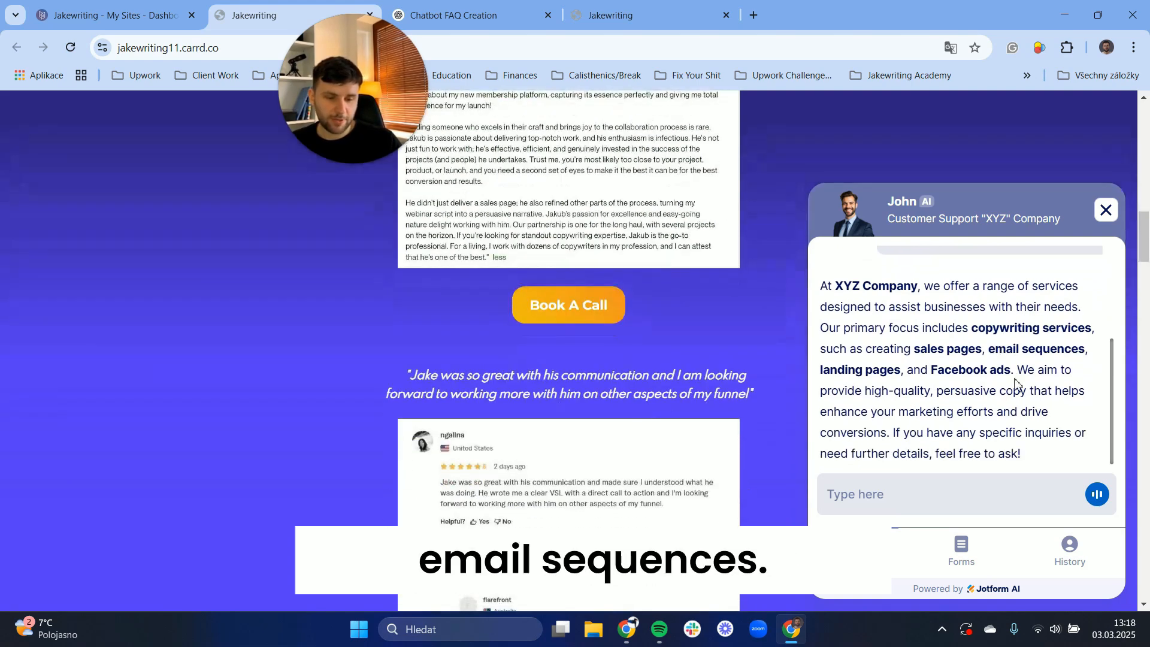
Ask the chatbot "can you please give me more detail about each one of these services?" and read through its answer
{"action": "left_click", "coordinate": [832, 511]}
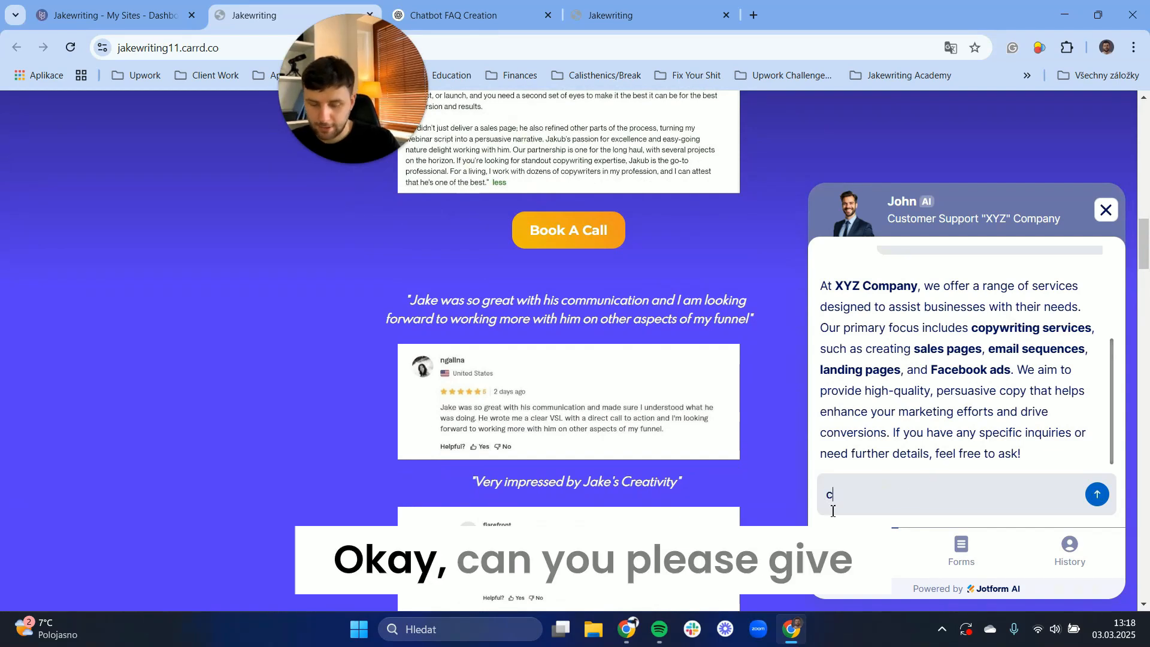
{"action": "type", "text": "can you please giv"}
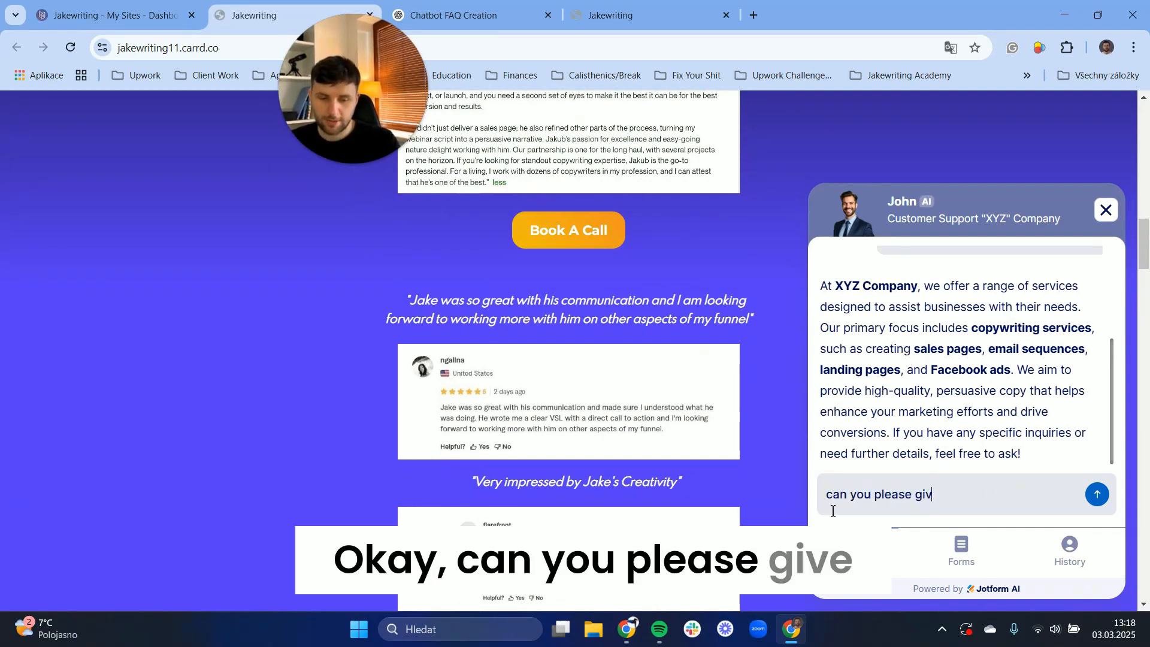
{"action": "type", "text": "e me more de"}
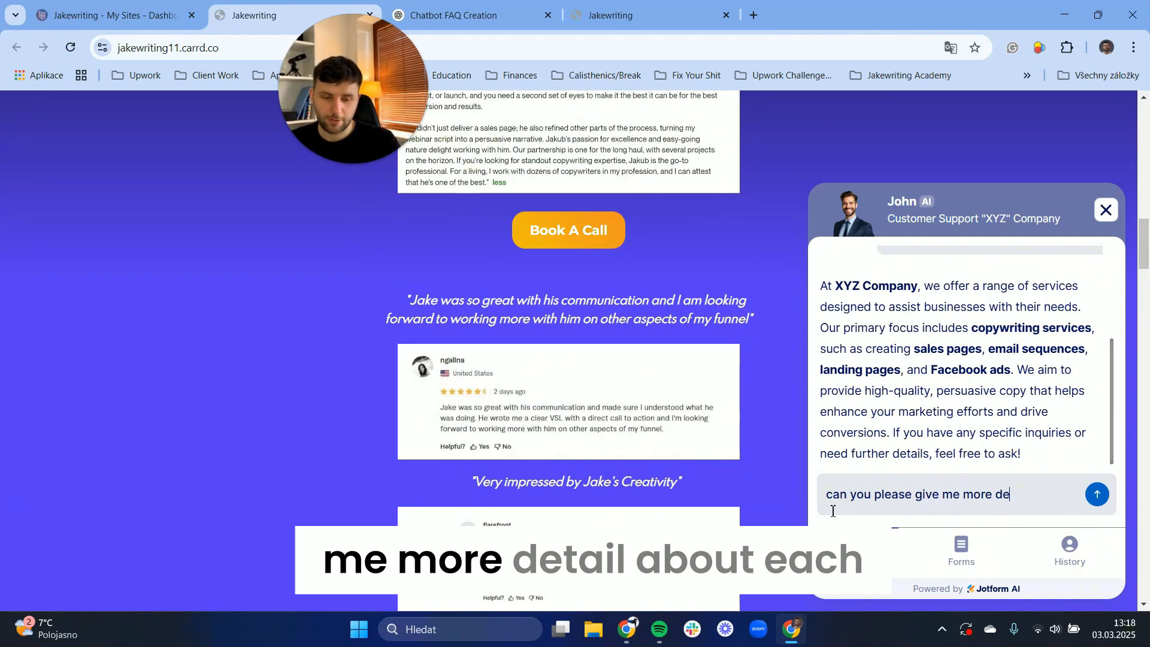
{"action": "type", "text": "tail about e"}
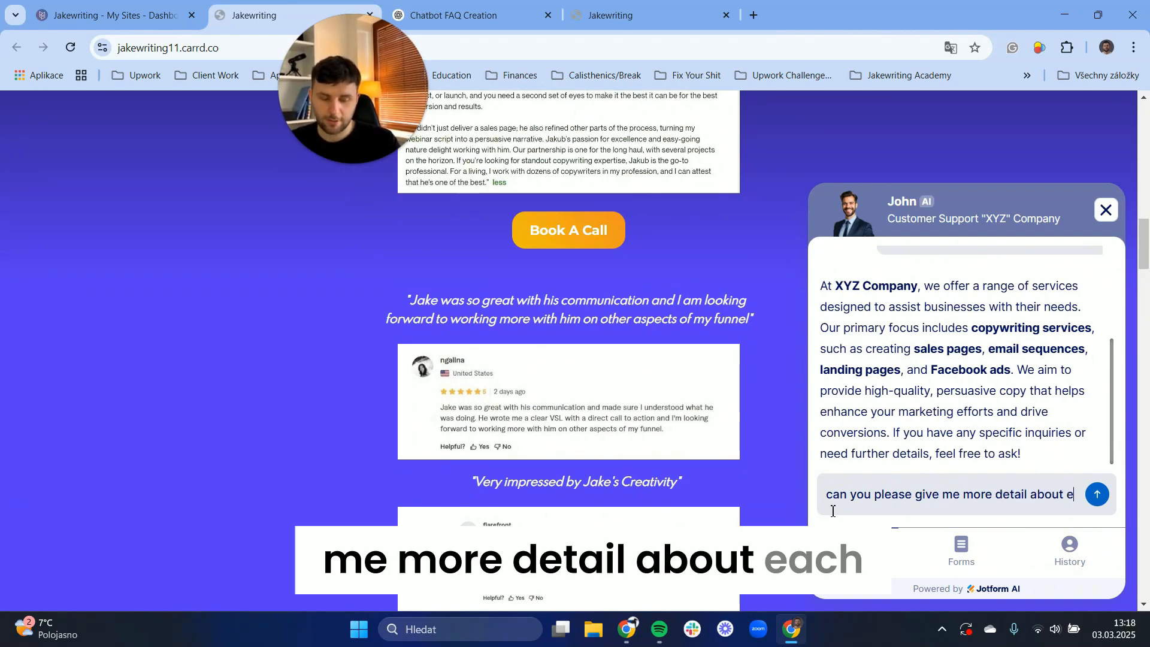
{"action": "type", "text": "ach one of these services?"}
{"action": "key", "text": "Return"}
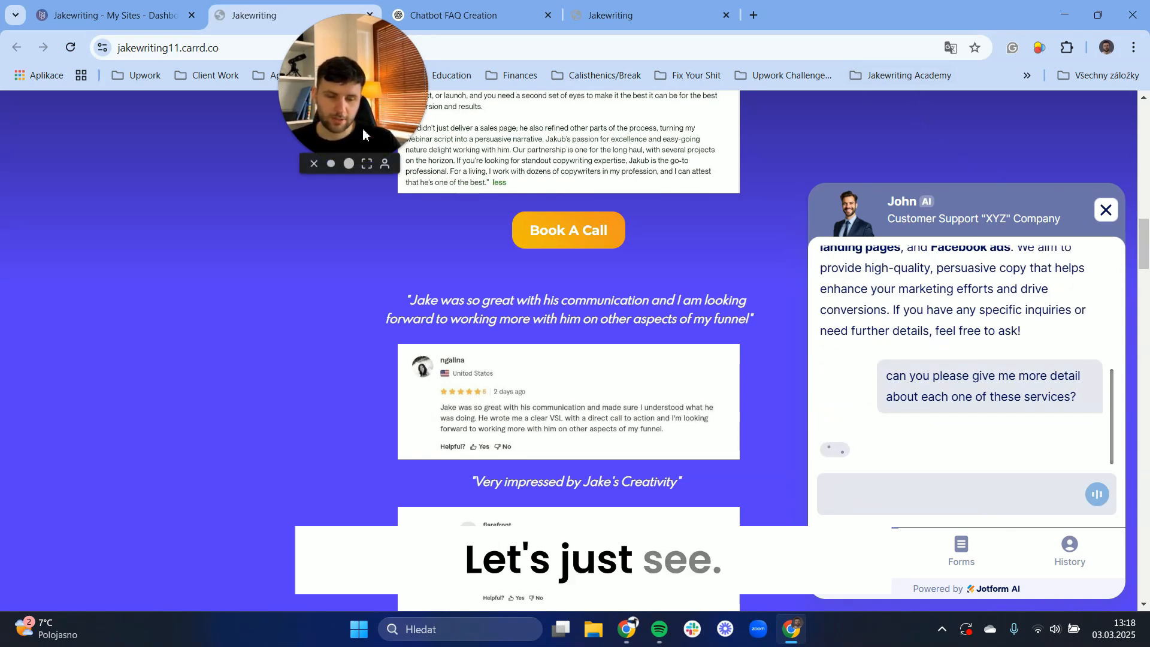
{"action": "scroll", "coordinate": [1022, 354], "scroll_direction": "down", "scroll_amount": 2}
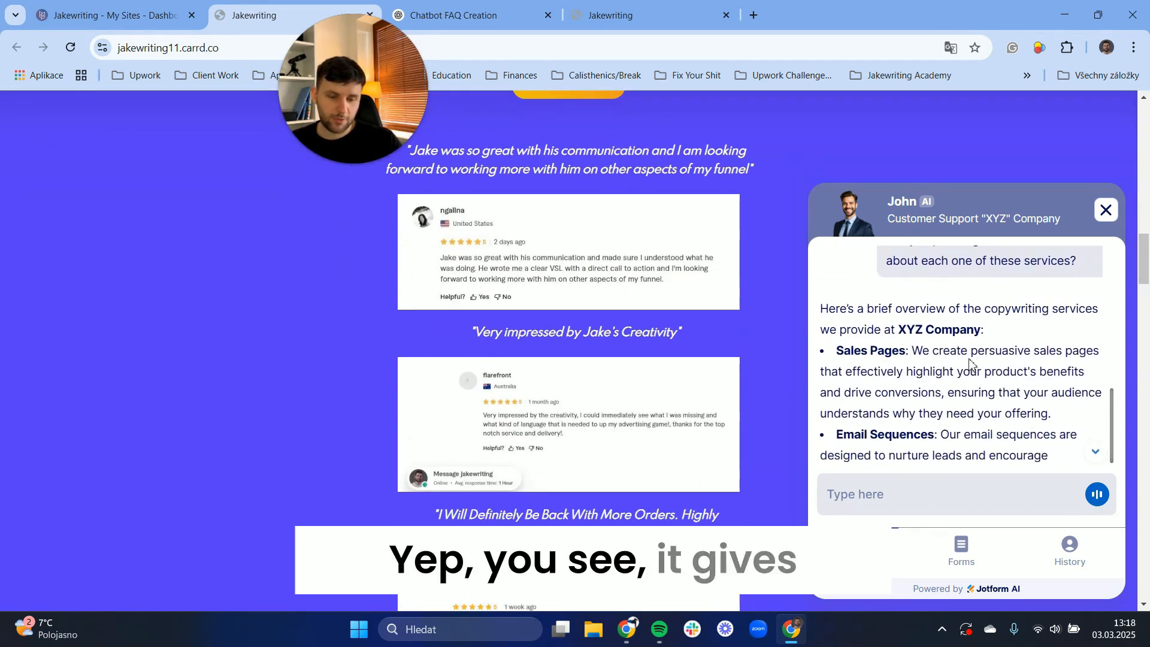
{"action": "scroll", "coordinate": [932, 365], "scroll_direction": "down", "scroll_amount": 4}
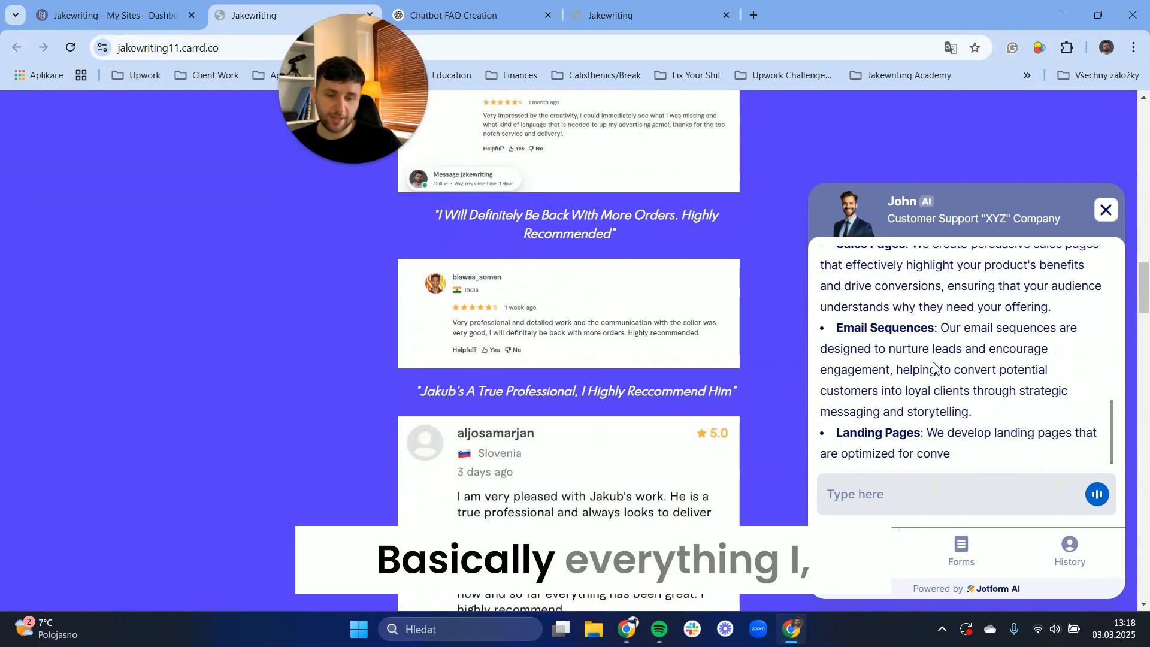
{"action": "scroll", "coordinate": [613, 396], "scroll_direction": "down", "scroll_amount": 5}
{"action": "scroll", "coordinate": [613, 397], "scroll_direction": "up", "scroll_amount": 6}
{"action": "scroll", "coordinate": [1012, 350], "scroll_direction": "up", "scroll_amount": 6}
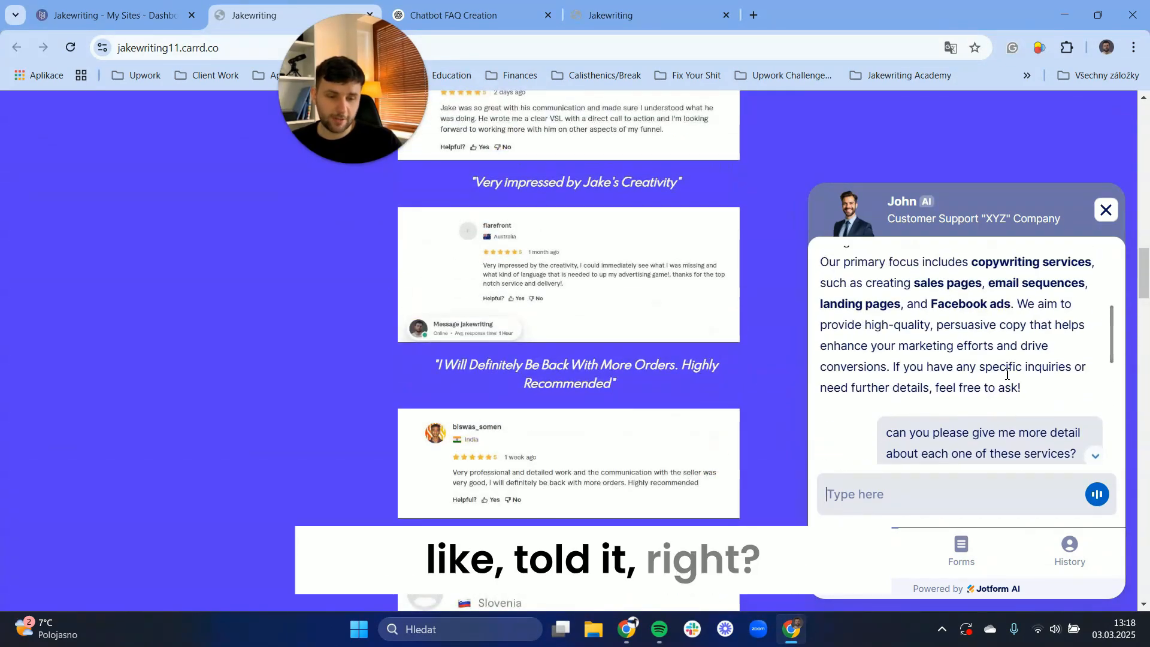
{"action": "scroll", "coordinate": [1011, 350], "scroll_direction": "down", "scroll_amount": 6}
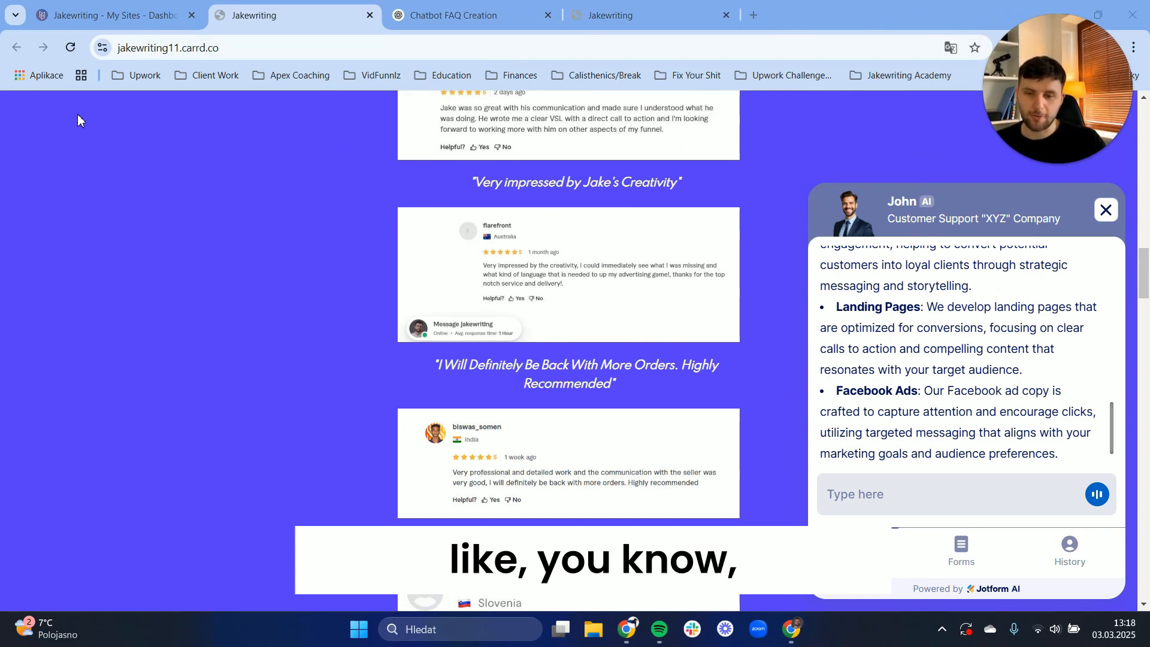
Read the end of the chatbot's services answer beside the live site's client reviews, and return to the Jotform AI Agent Builder
{"action": "scroll", "coordinate": [949, 401], "scroll_direction": "down", "scroll_amount": 1}
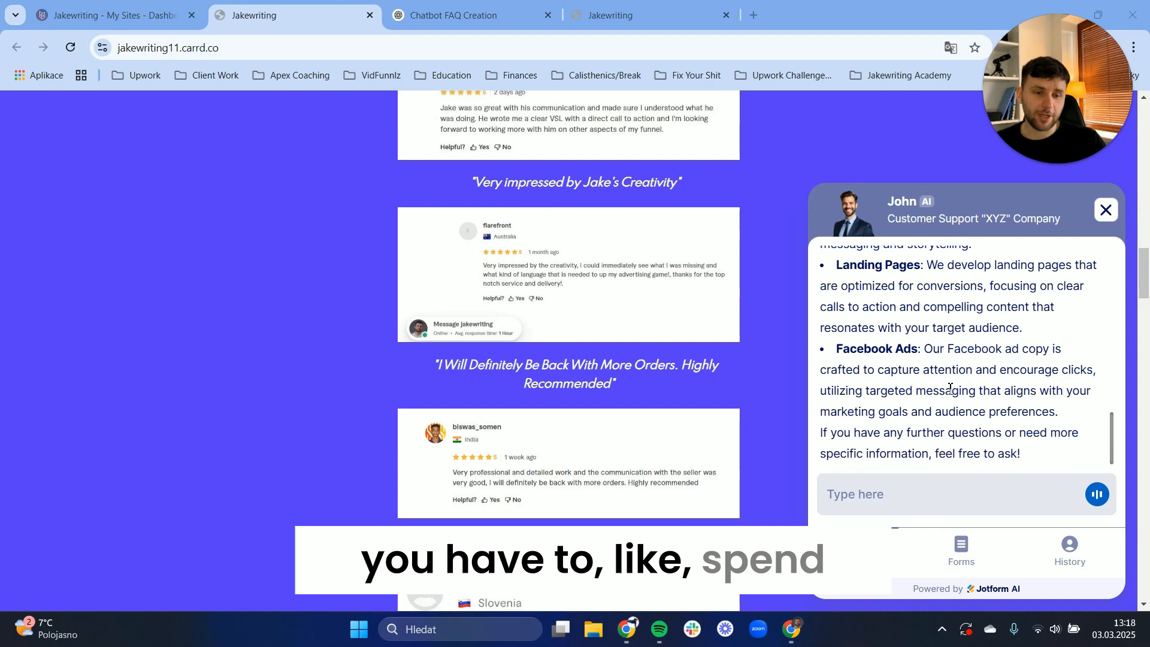
{"action": "scroll", "coordinate": [950, 397], "scroll_direction": "down", "scroll_amount": 2}
{"action": "scroll", "coordinate": [711, 348], "scroll_direction": "up", "scroll_amount": 7}
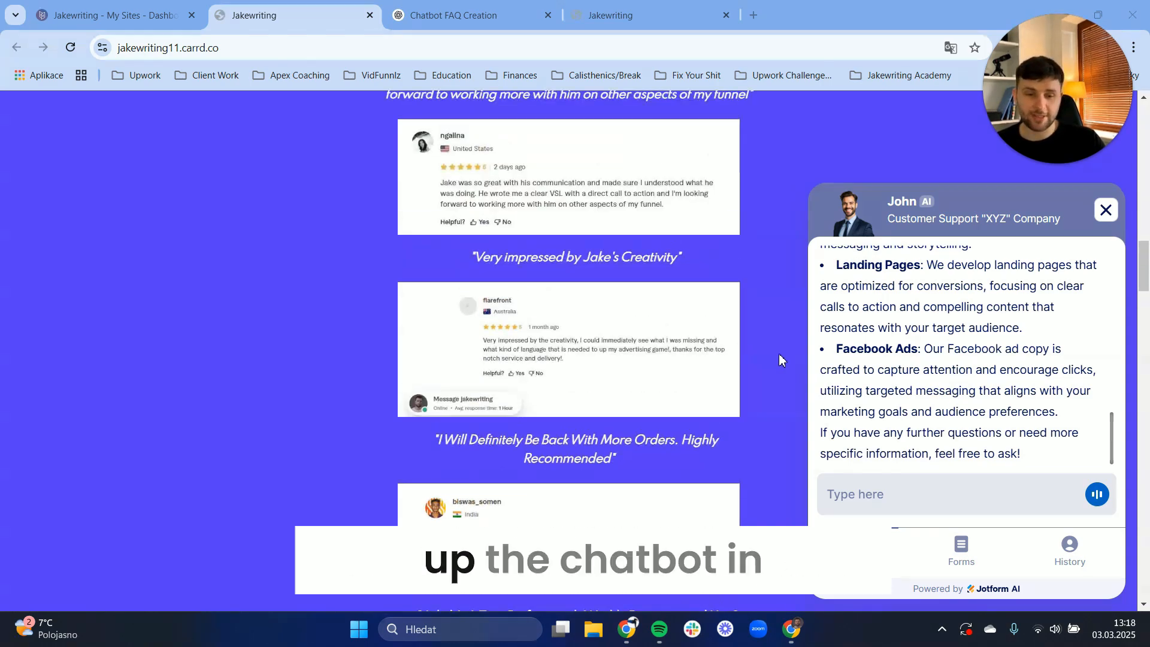
{"action": "scroll", "coordinate": [709, 348], "scroll_direction": "up", "scroll_amount": 7}
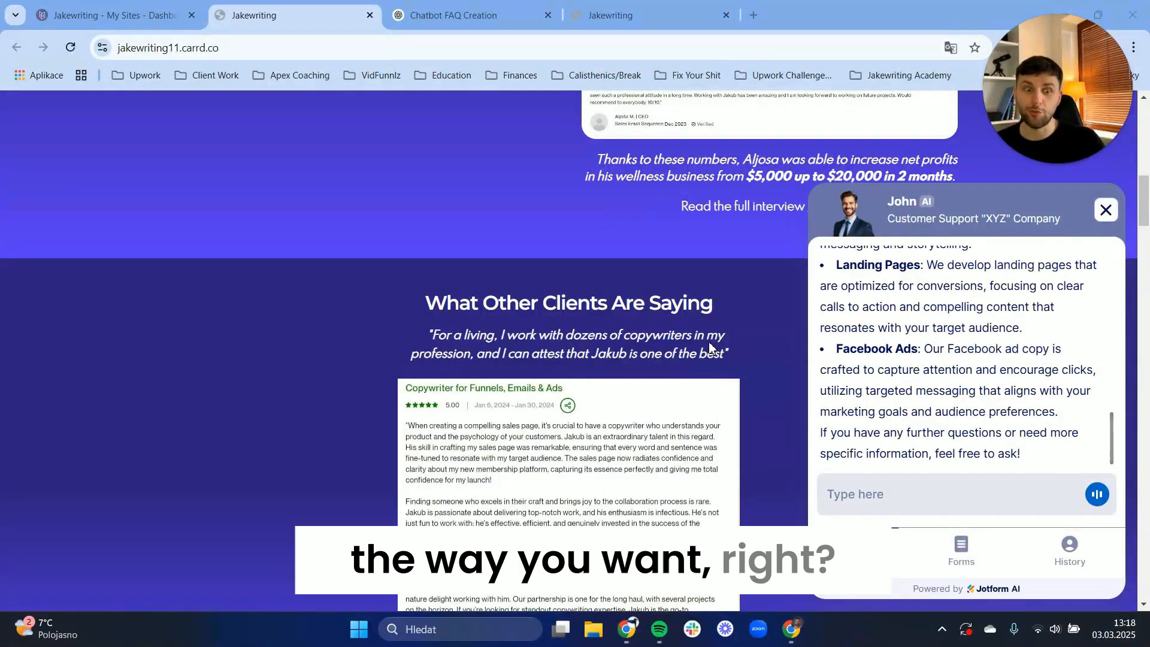
{"action": "scroll", "coordinate": [728, 376], "scroll_direction": "down", "scroll_amount": 2}
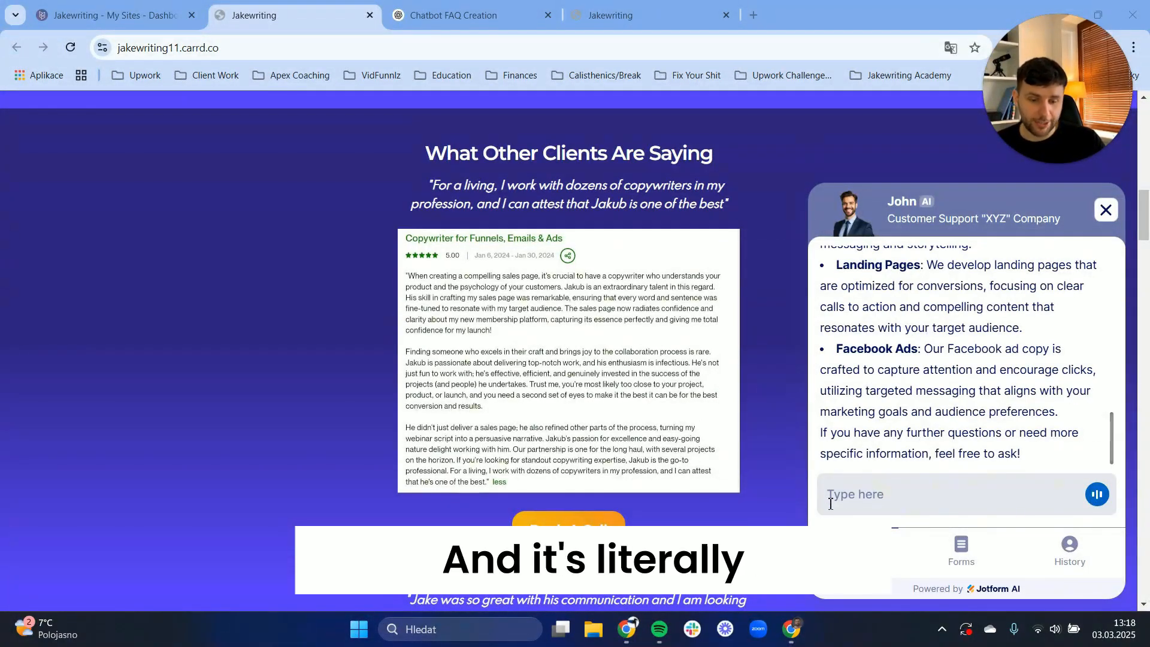
{"action": "left_click", "coordinate": [627, 629]}
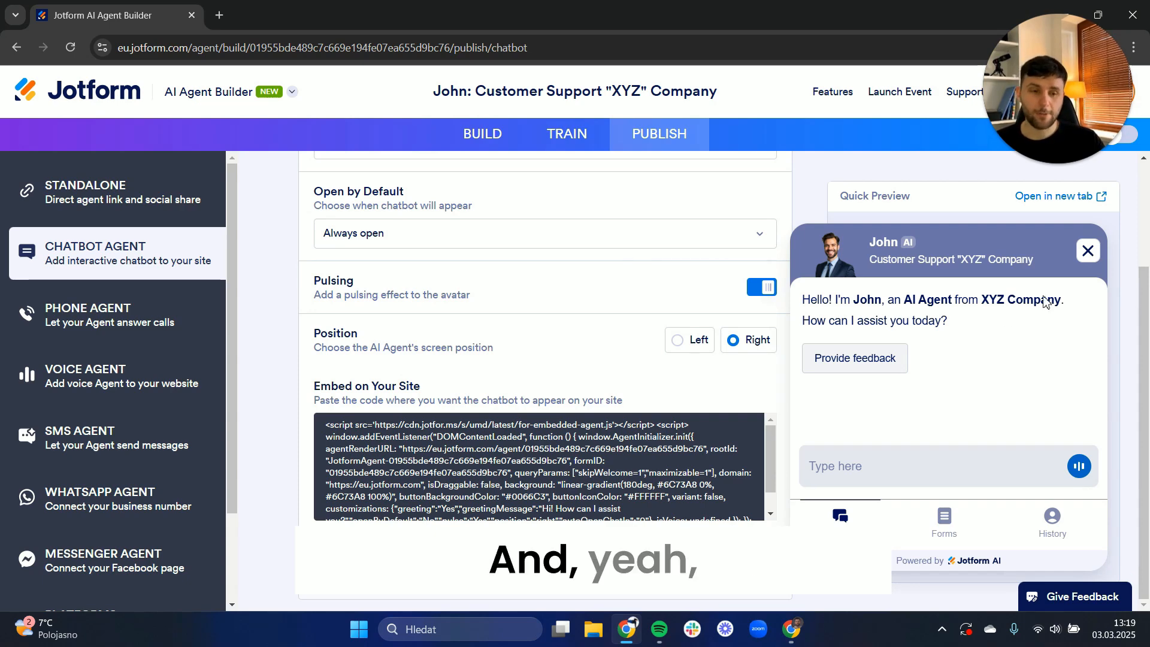
{"action": "mouse_move", "coordinate": [1075, 169]}
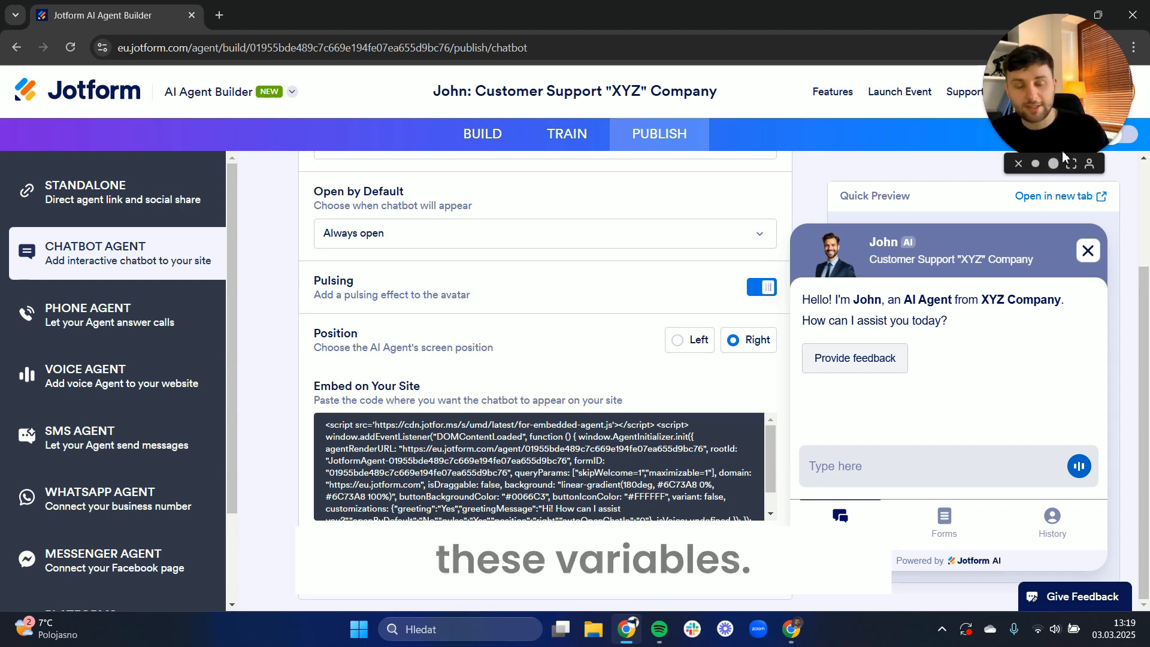
{"action": "left_click", "coordinate": [1070, 165]}
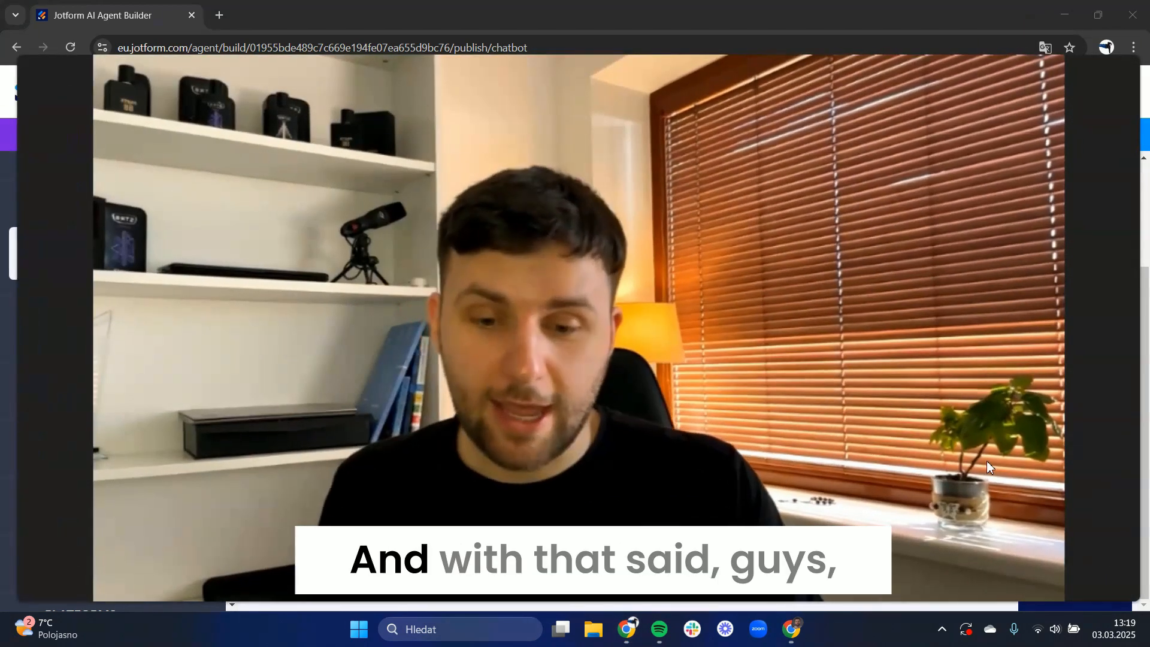